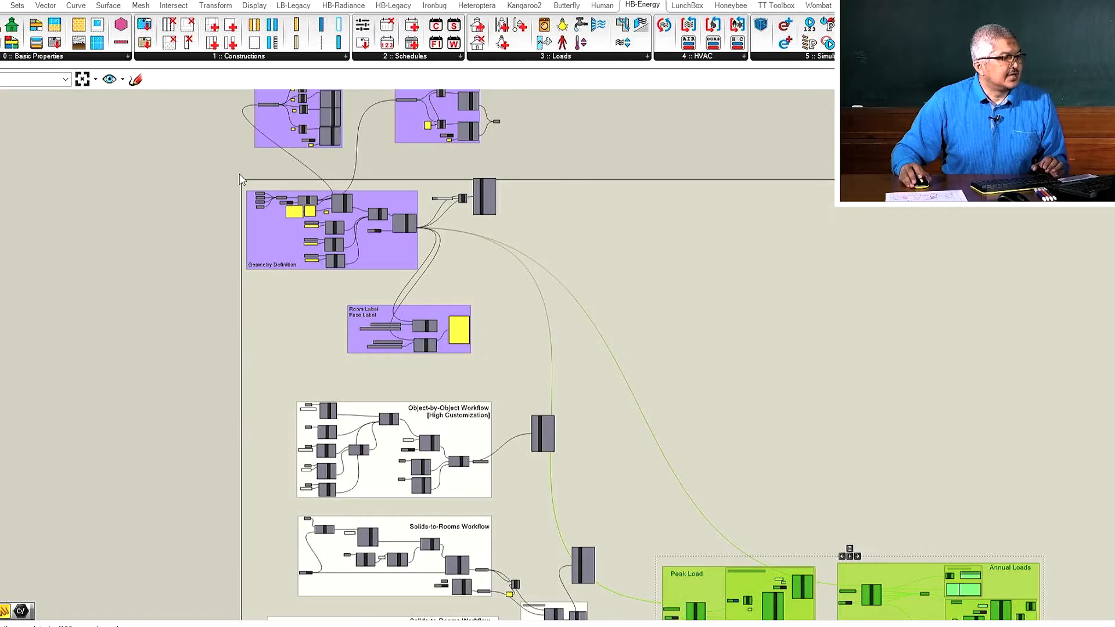
Examine the Geometry Definition group, the SolveAdj component's adj_rooms output and the branch leading to VizByType.
scroll(494, 232, "up", 4)
scroll(467, 256, "down", 4)
scroll(667, 482, "up", 3)
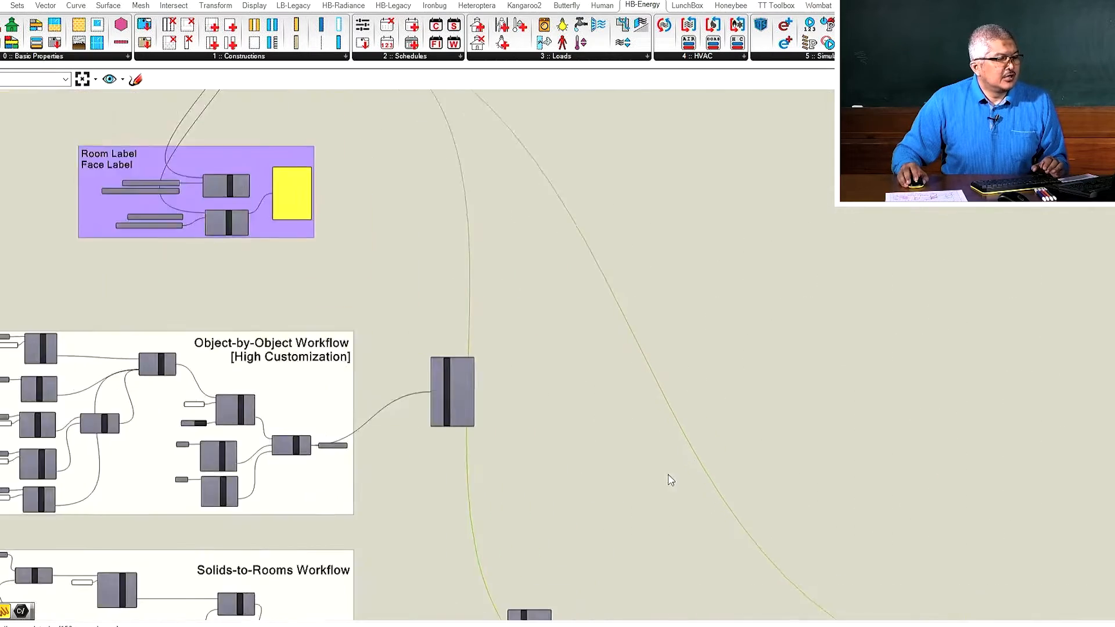
scroll(668, 483, "down", 5)
left_click_drag(732, 596, 703, 550)
scroll(465, 284, "up", 3)
scroll(465, 284, "up", 5)
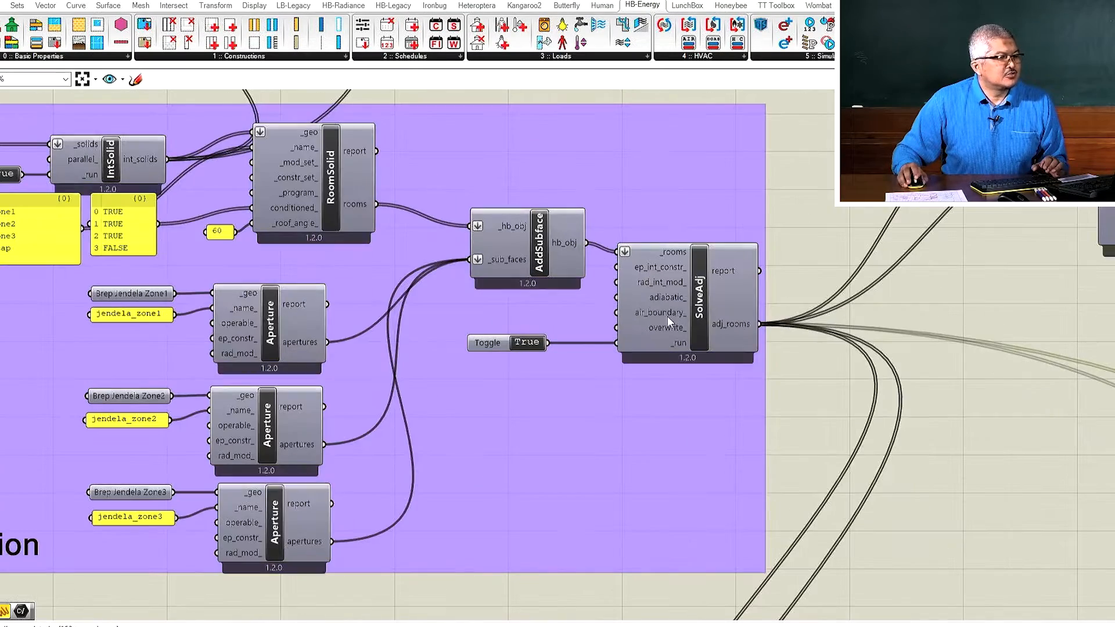
scroll(656, 315, "down", 1)
scroll(632, 313, "up", 2)
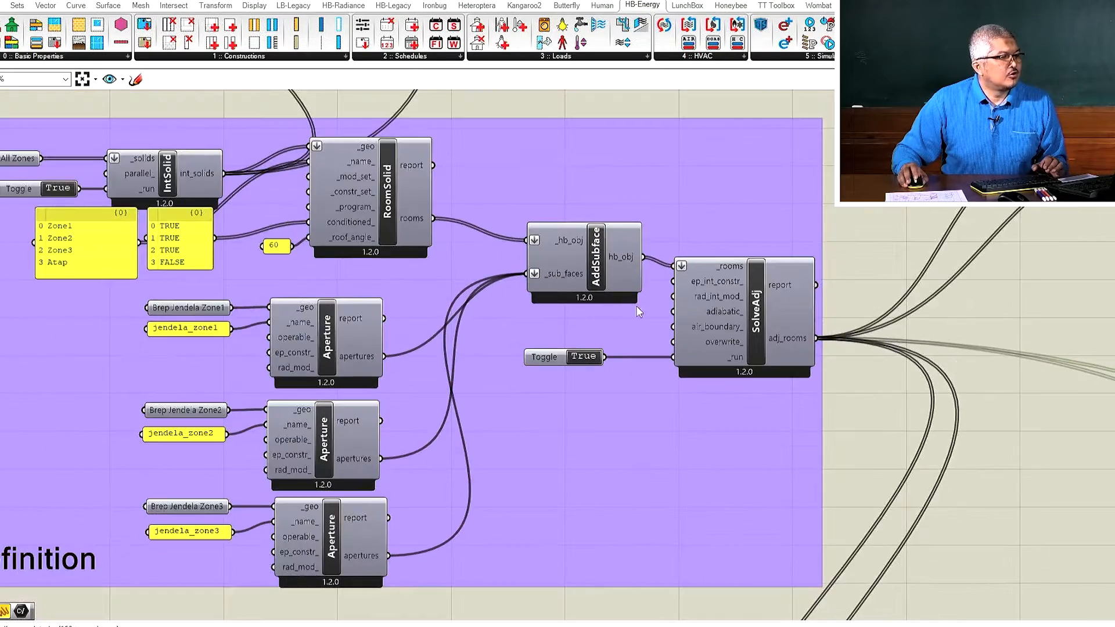
mouse_move(785, 340)
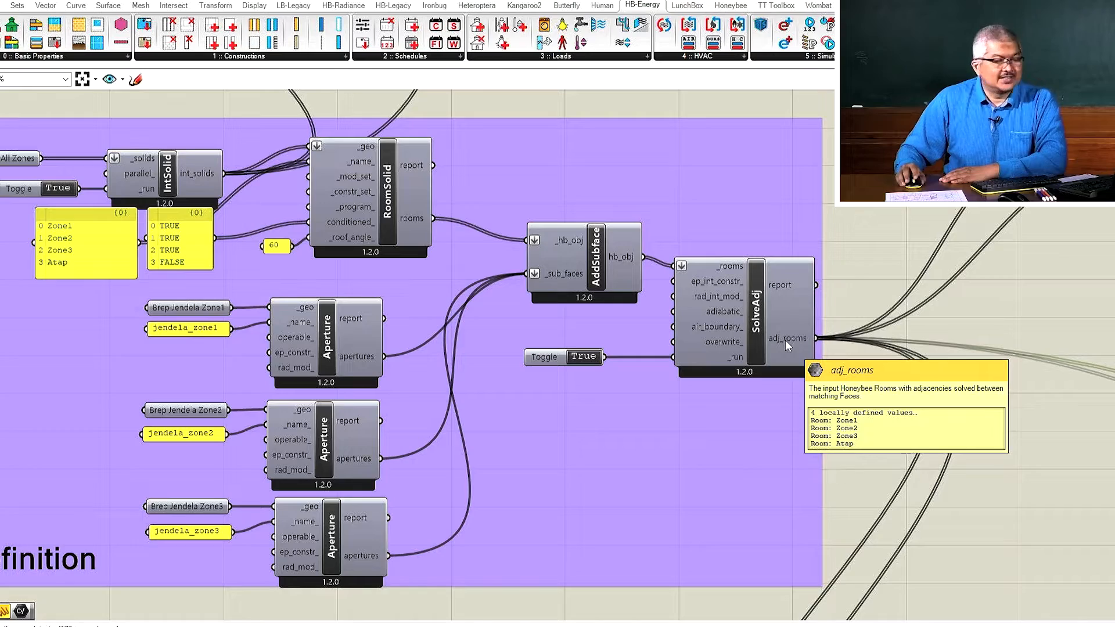
scroll(631, 378, "down", 5)
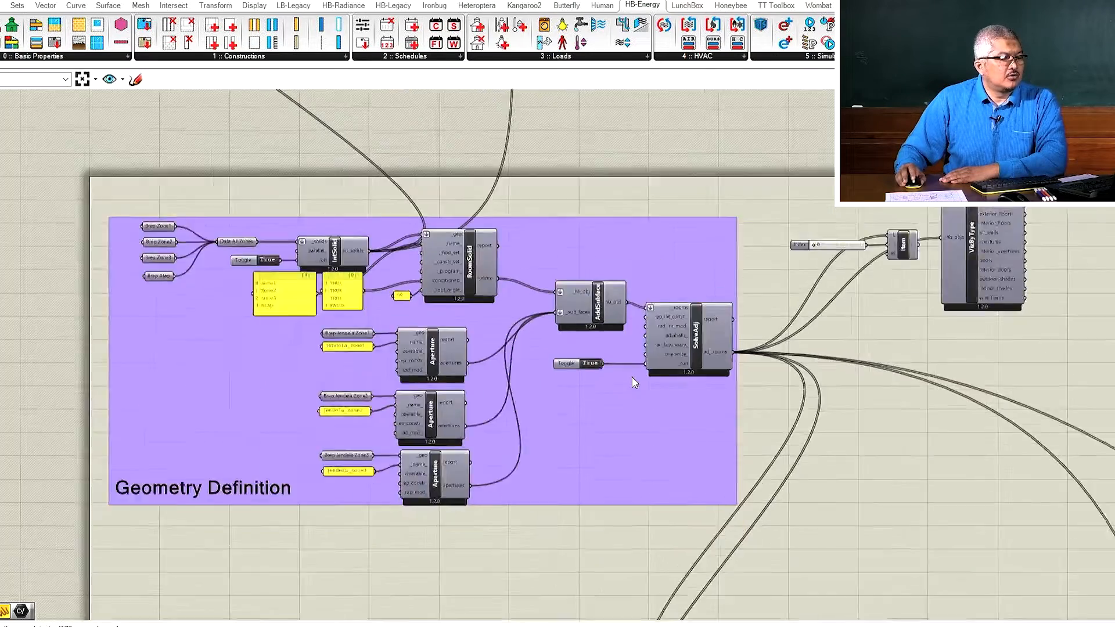
scroll(749, 374, "up", 5)
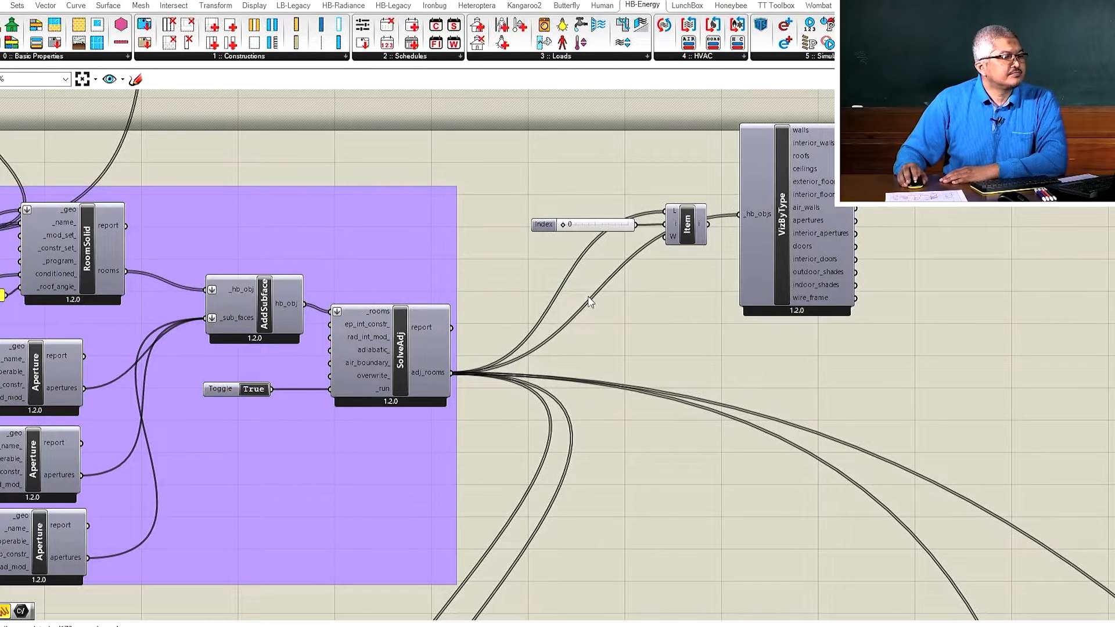
scroll(613, 285, "down", 2)
scroll(795, 325, "up", 2)
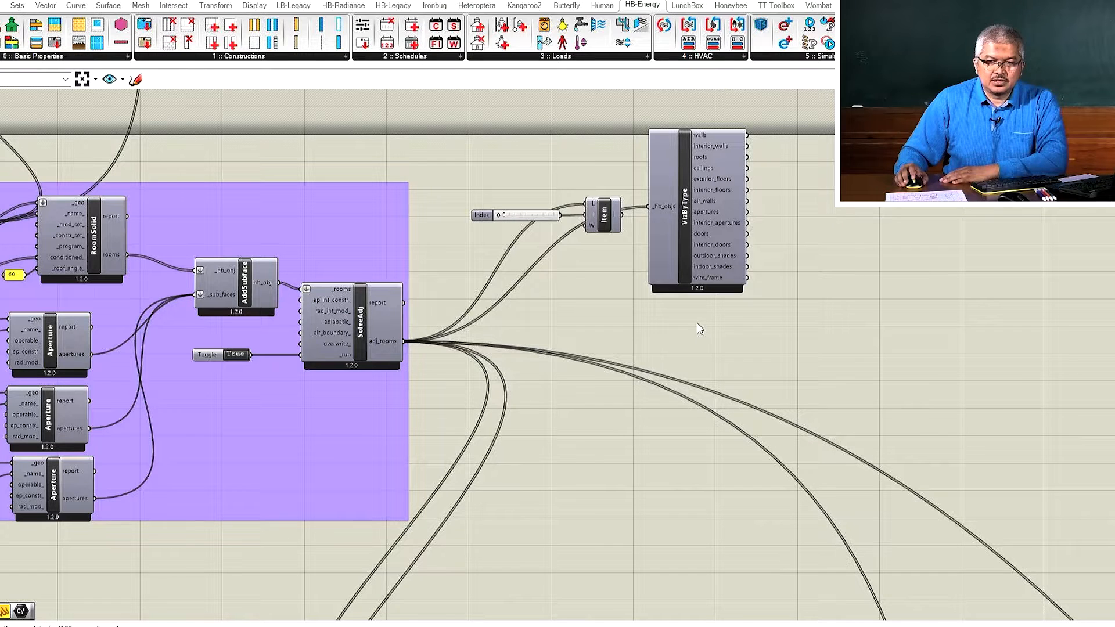
Add an HB Model component below VizByType and connect SolveAdj's adj_rooms output to its rooms_ input.
double_click(846, 381)
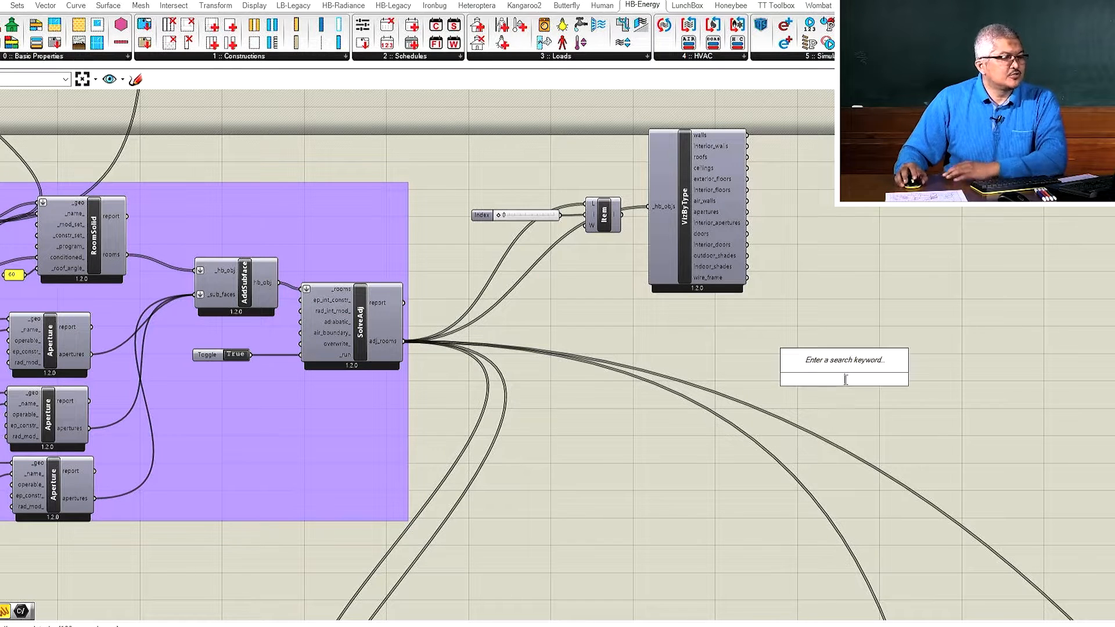
type("model")
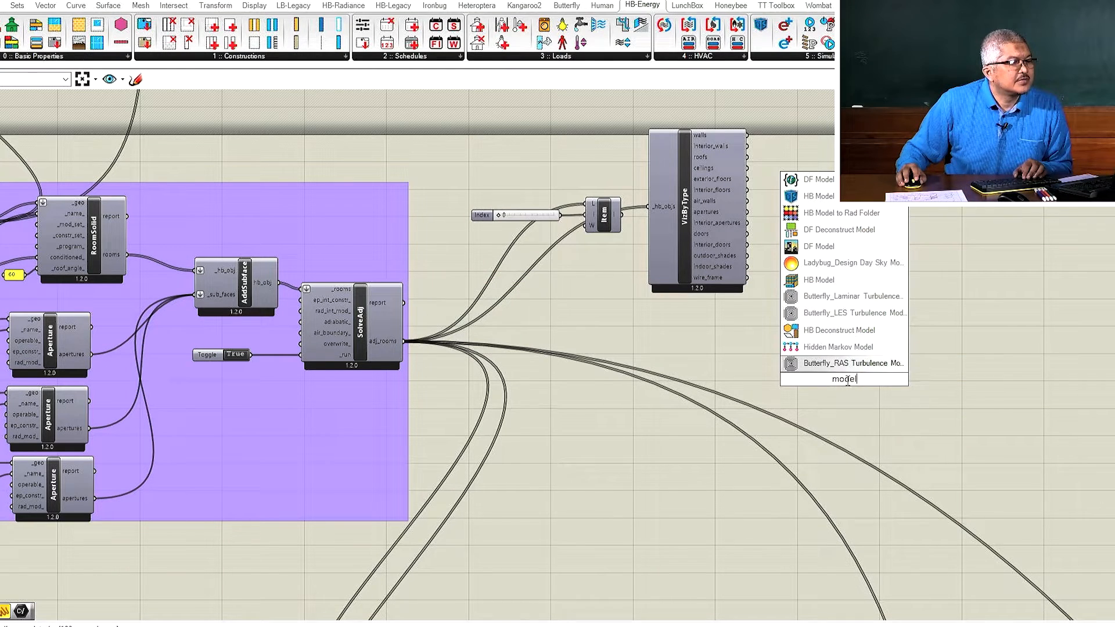
left_click(818, 280)
left_click_drag(852, 388, 876, 368)
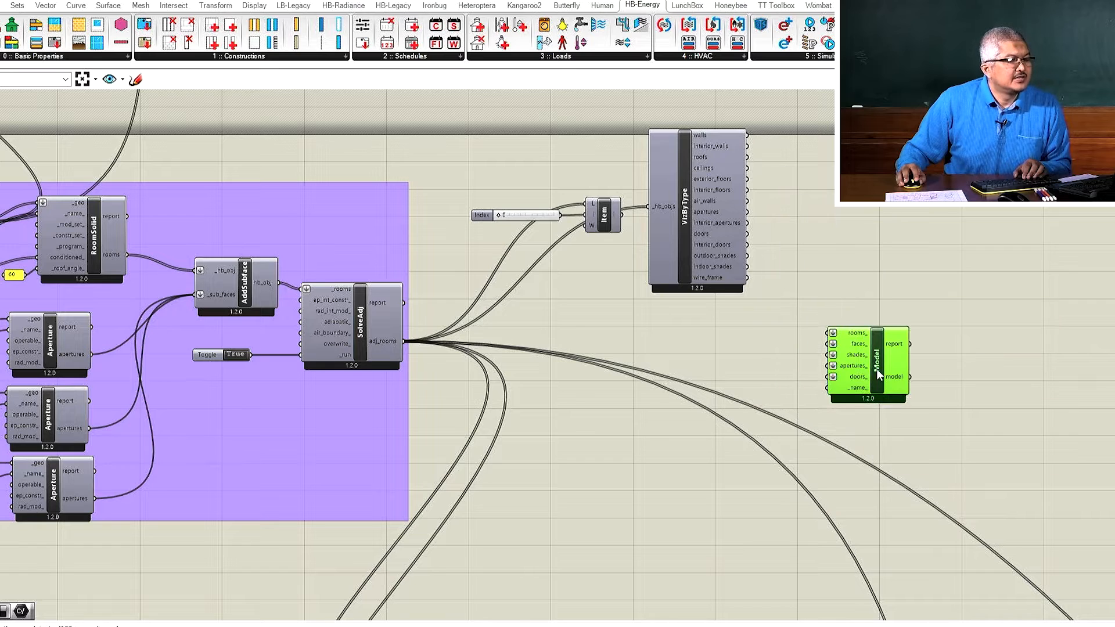
left_click_drag(404, 343, 832, 333)
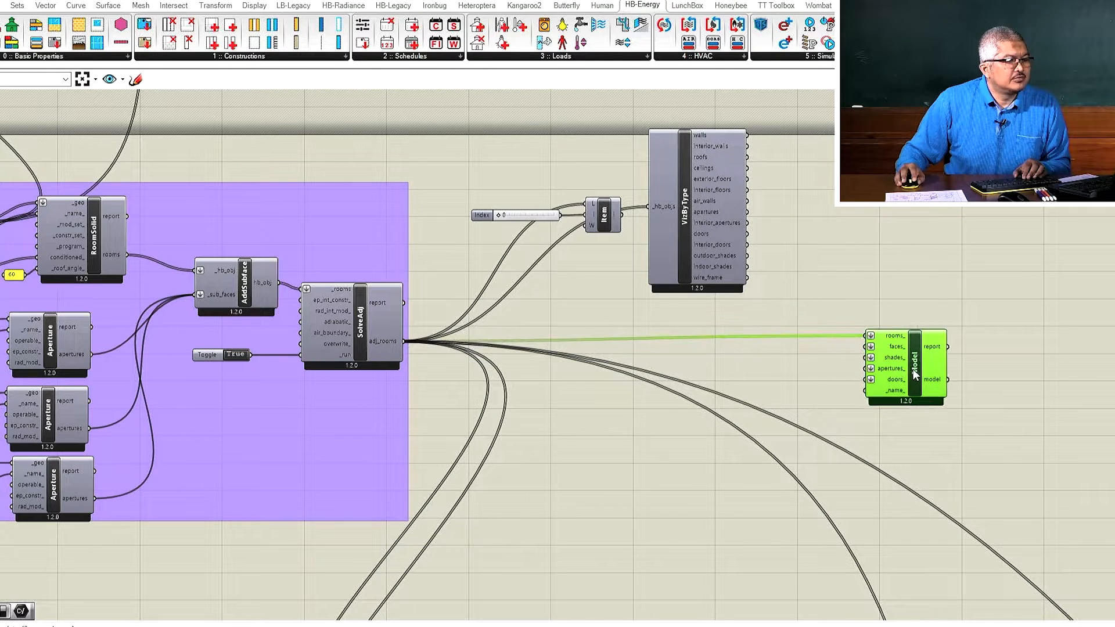
Add a panel containing three_zones beside the Model component and connect it to the _name_ input.
scroll(878, 396, "up", 4)
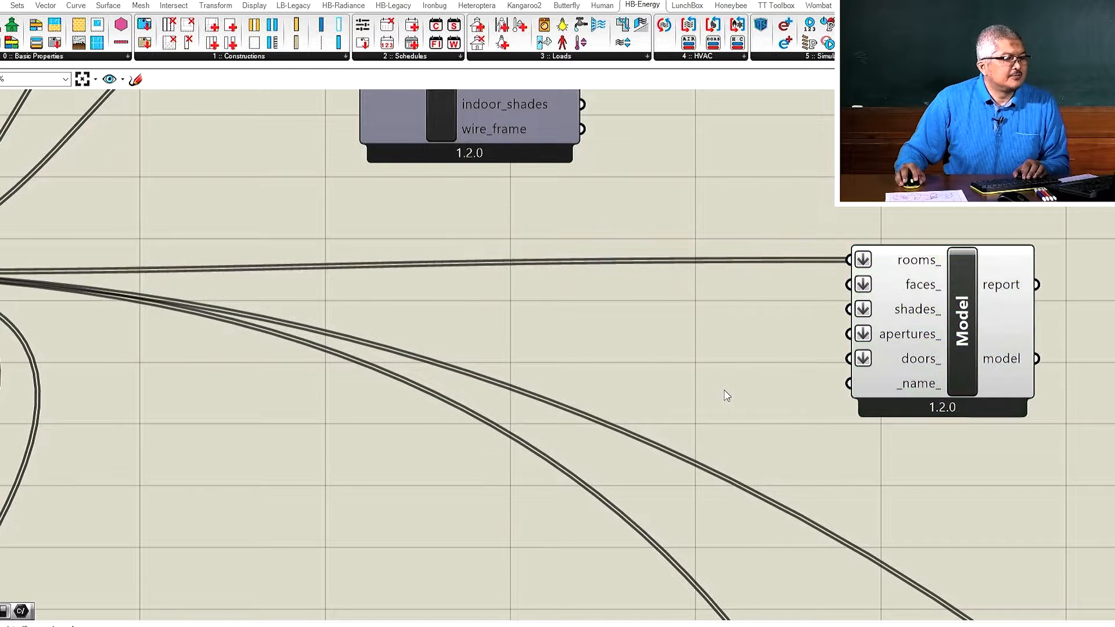
double_click(726, 393)
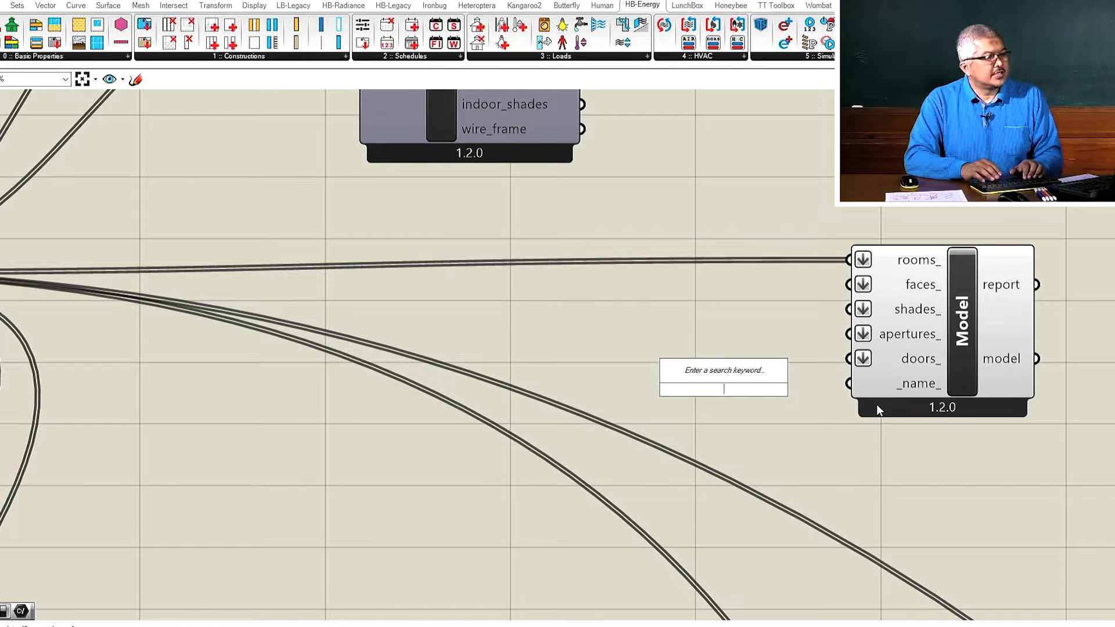
type("thre")
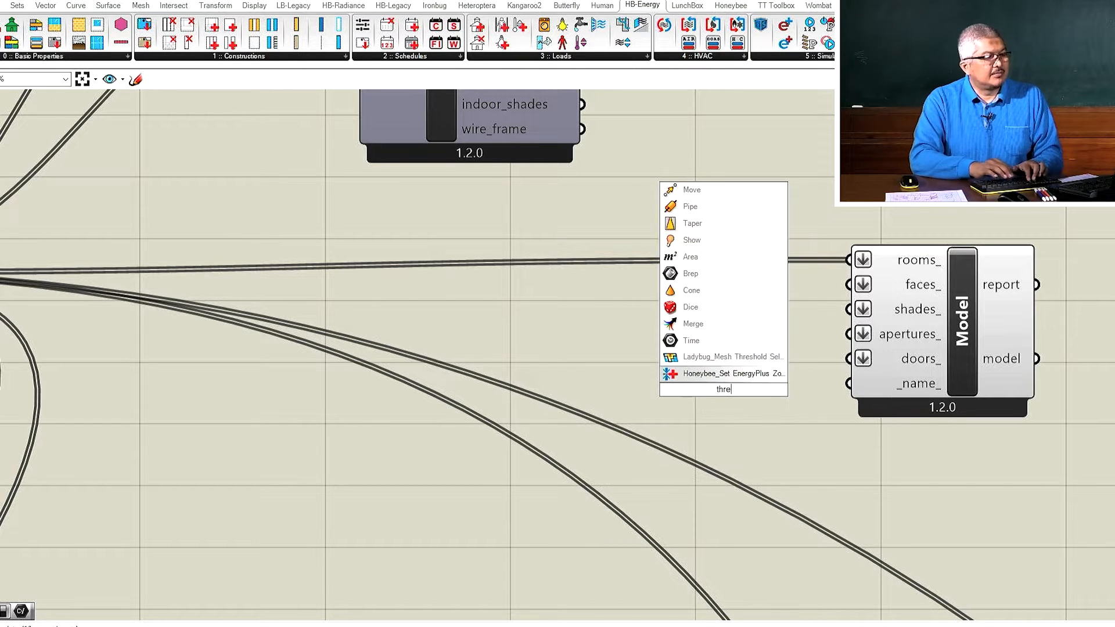
key("BackSpace")
key("BackSpace")
key("BackSpace")
key("BackSpace")
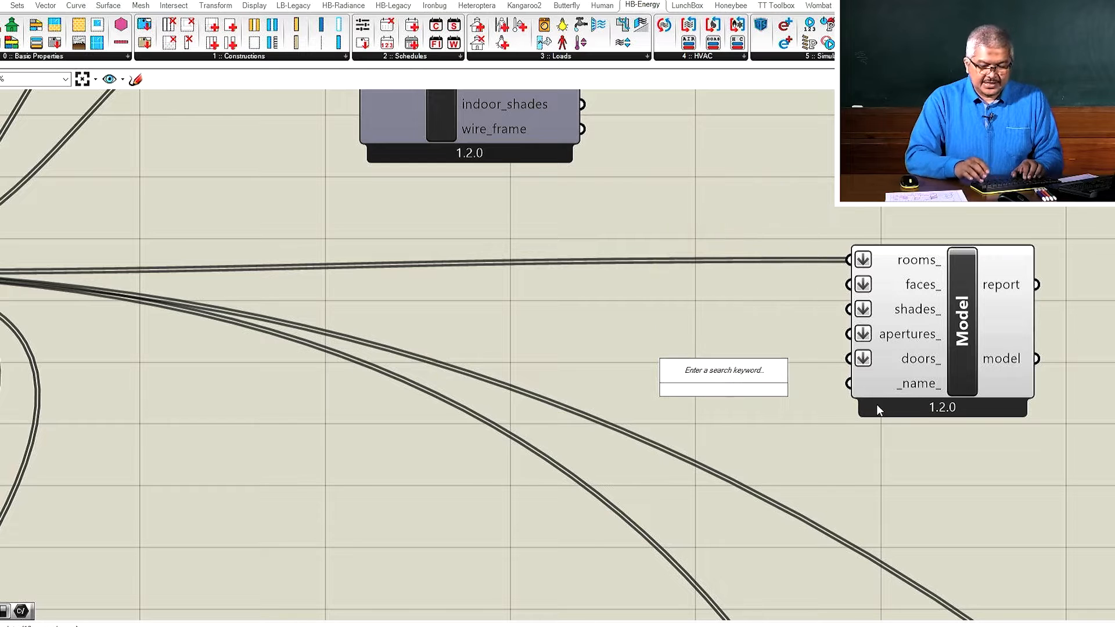
type("\"three_zones")
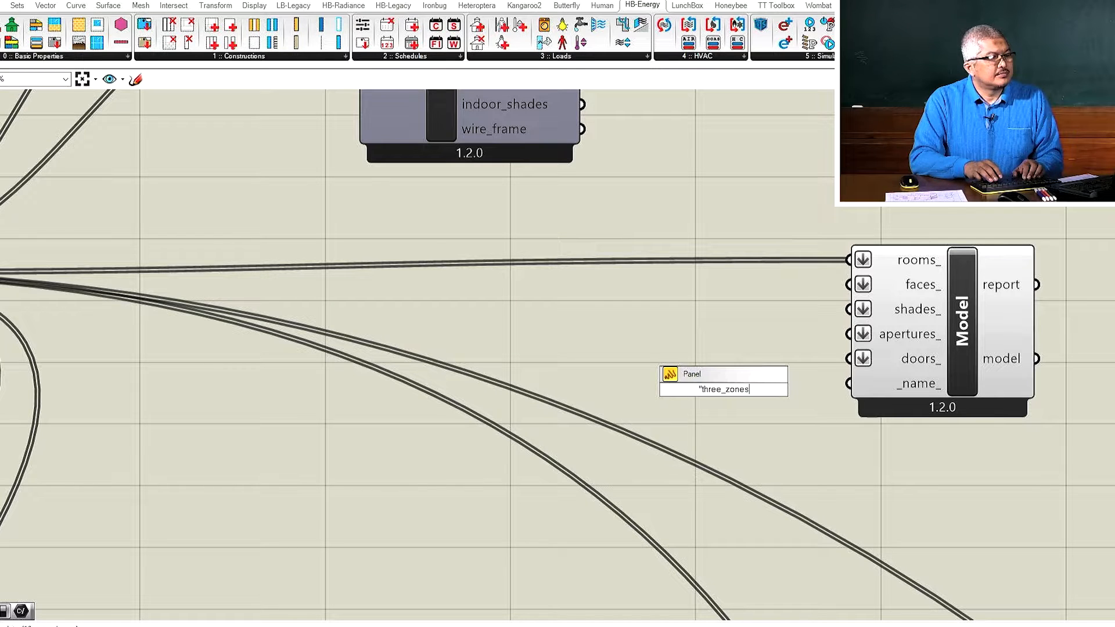
key("Return")
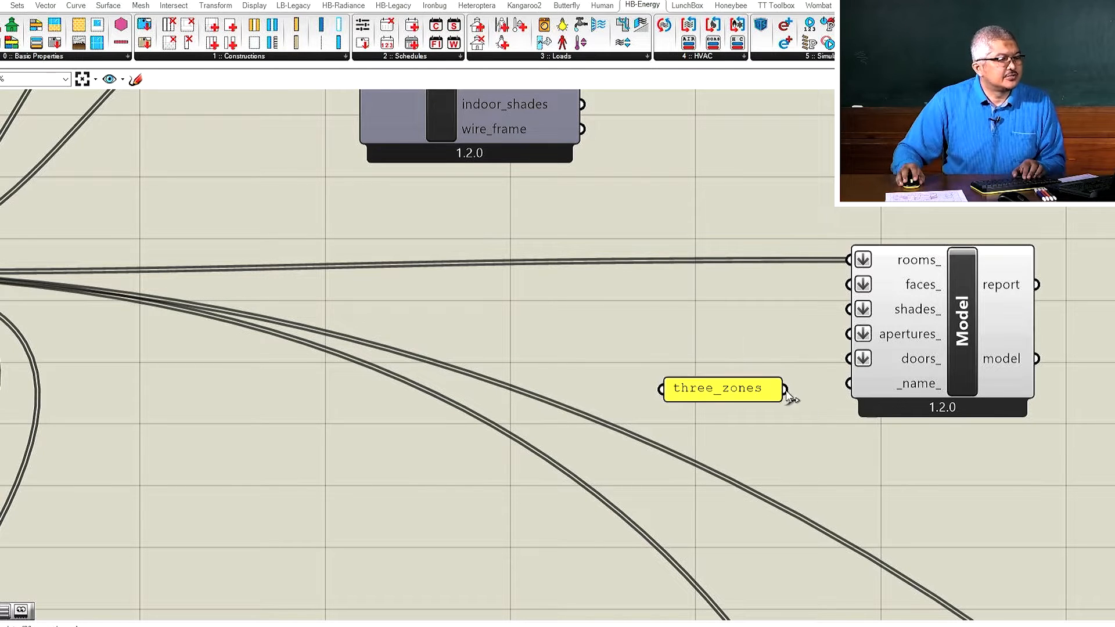
left_click_drag(786, 391, 849, 384)
left_click(748, 392)
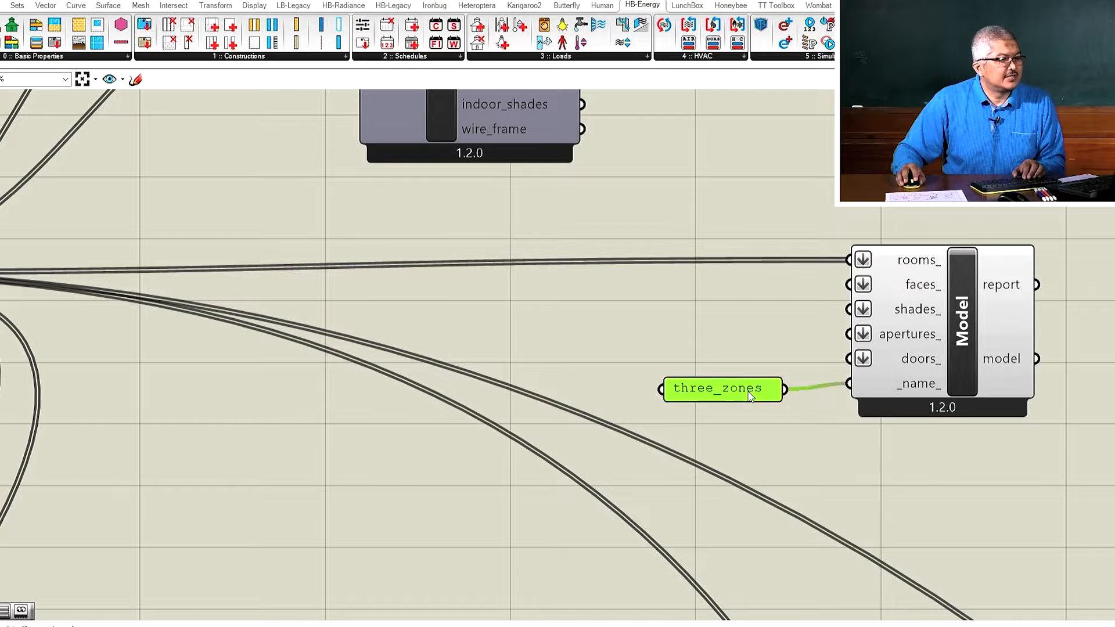
Place an HB Model to OSM component beside the Model component and connect the model output to its _model input.
scroll(585, 359, "down", 2)
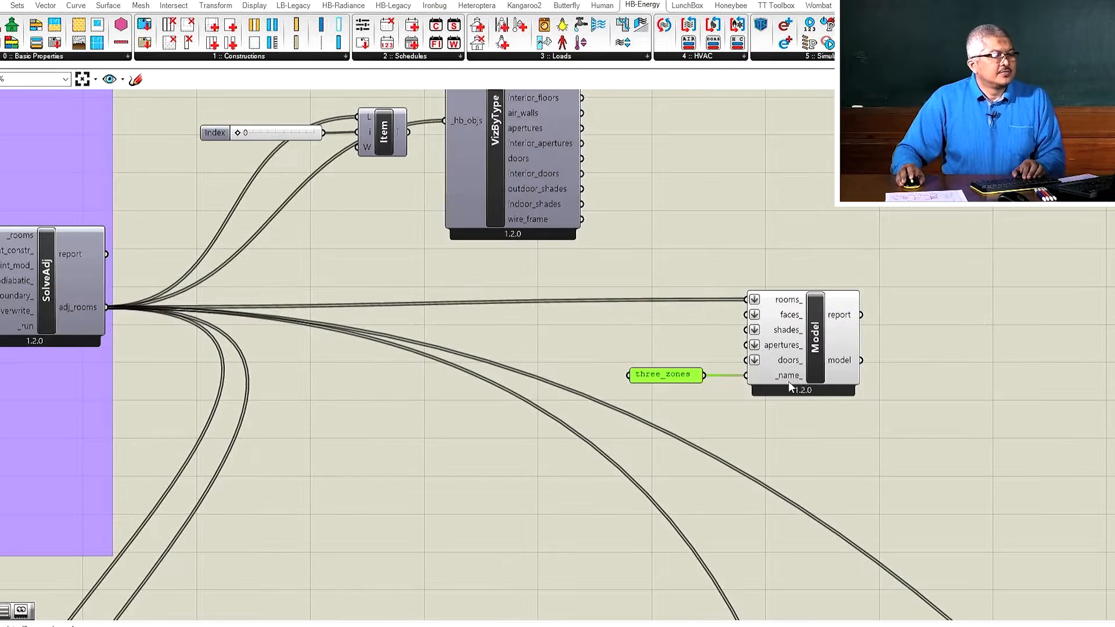
scroll(493, 326, "down", 2)
scroll(709, 348, "up", 3)
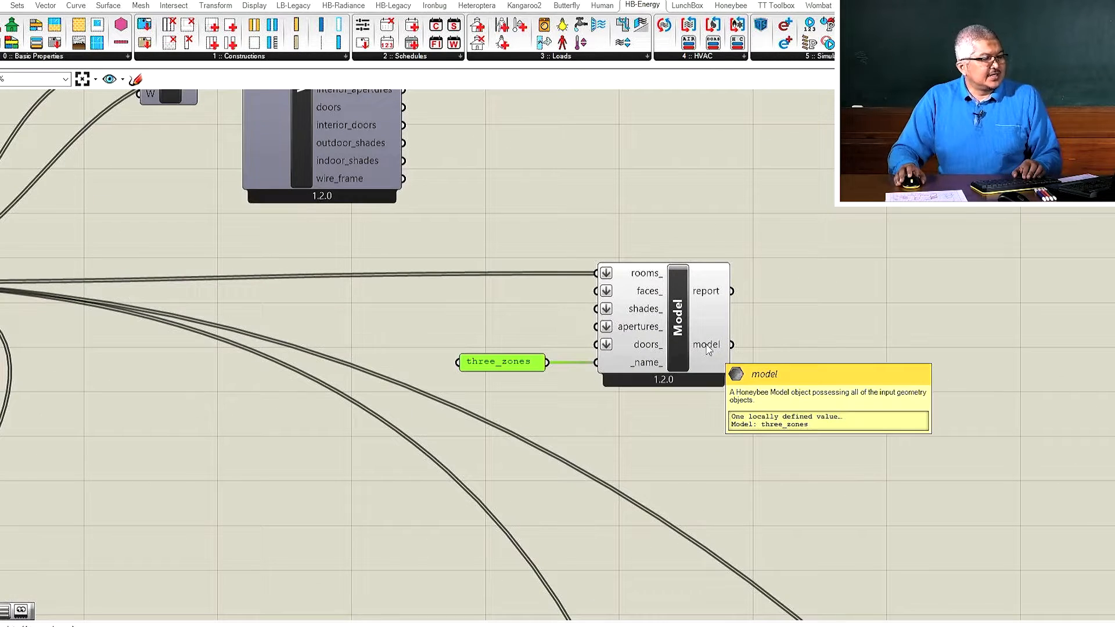
scroll(708, 349, "up", 1)
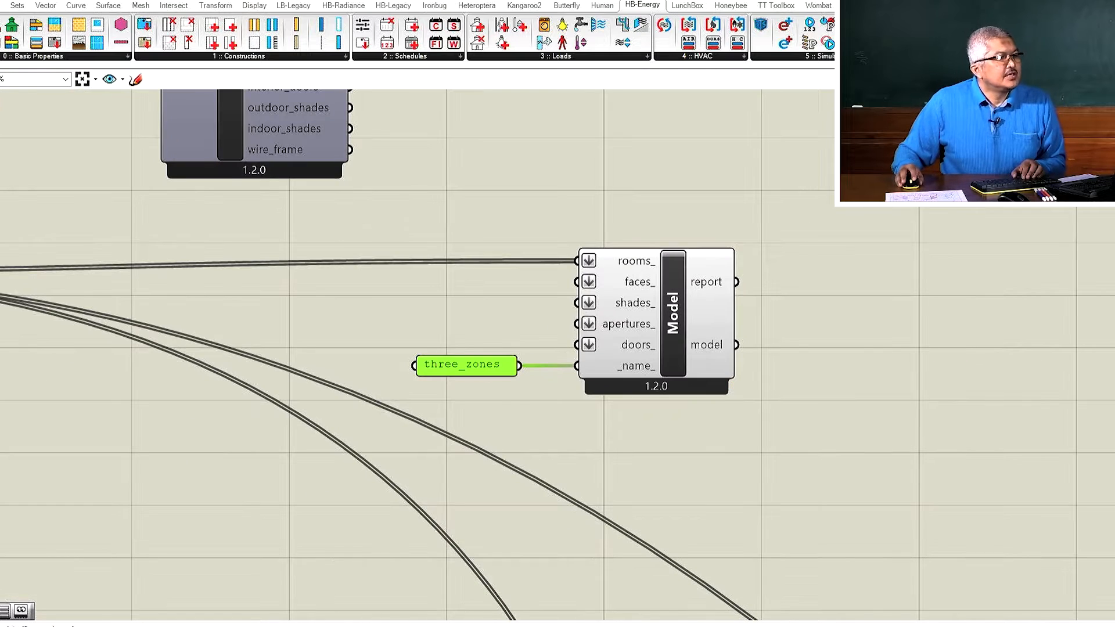
left_click(824, 56)
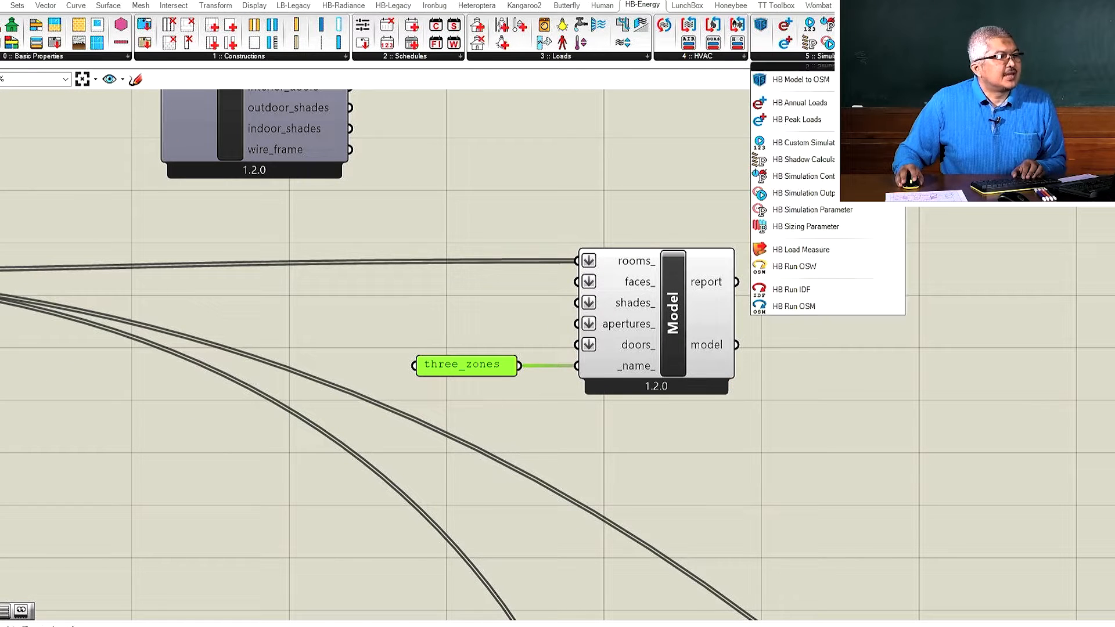
left_click(813, 79)
left_click(971, 343)
left_click_drag(971, 342, 954, 447)
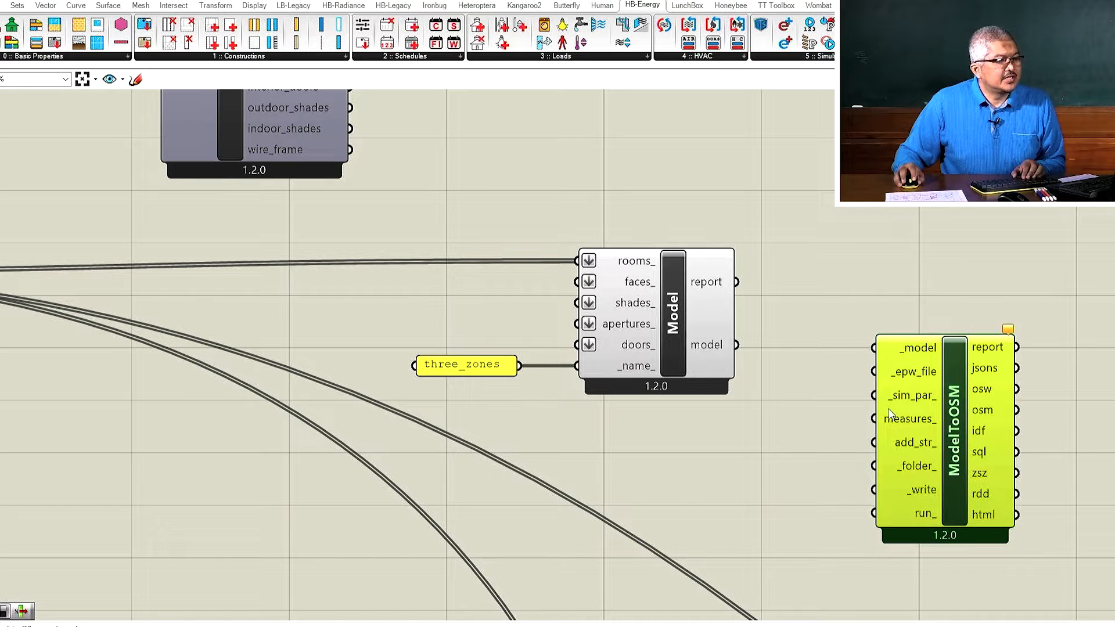
left_click_drag(737, 345, 876, 351)
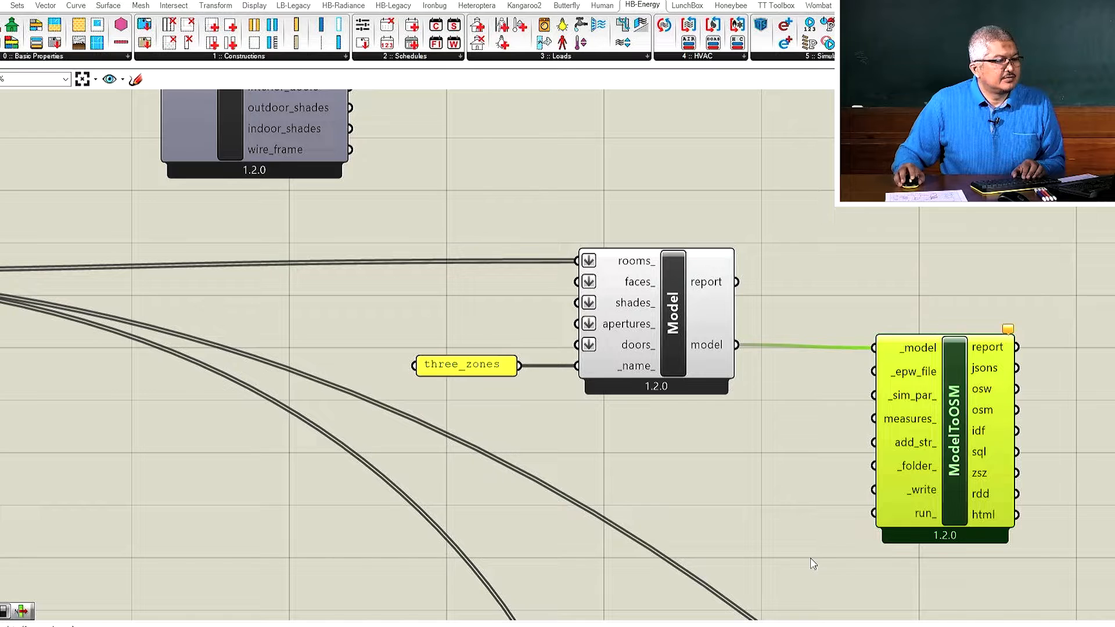
Add a Boolean Toggle and connect it to both the _write and run_ inputs of ModelToOSM.
double_click(780, 518)
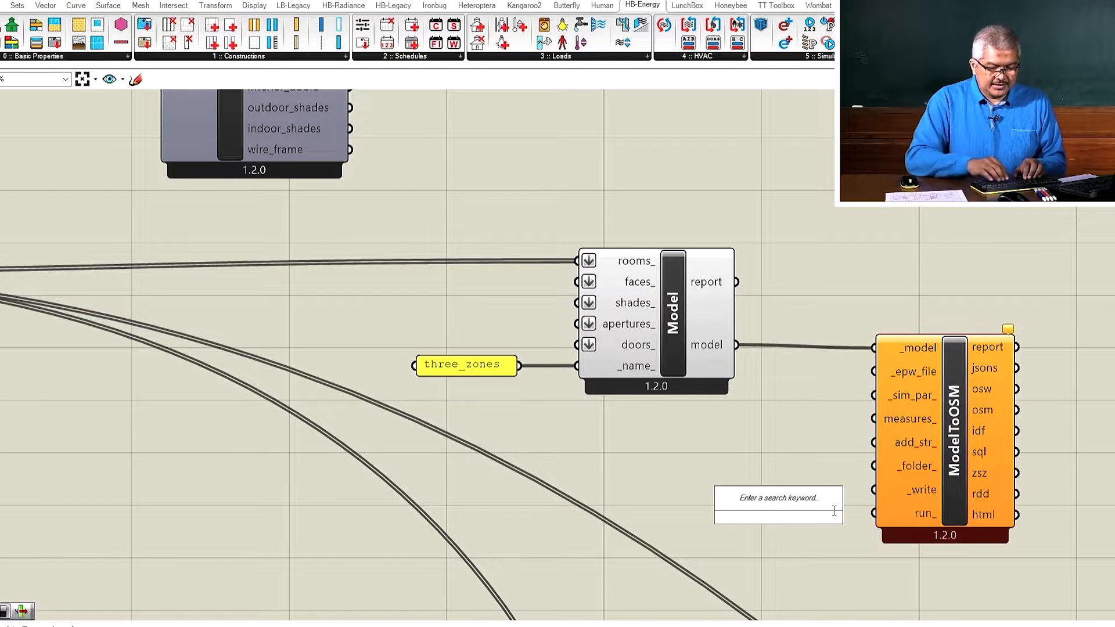
type("toggle")
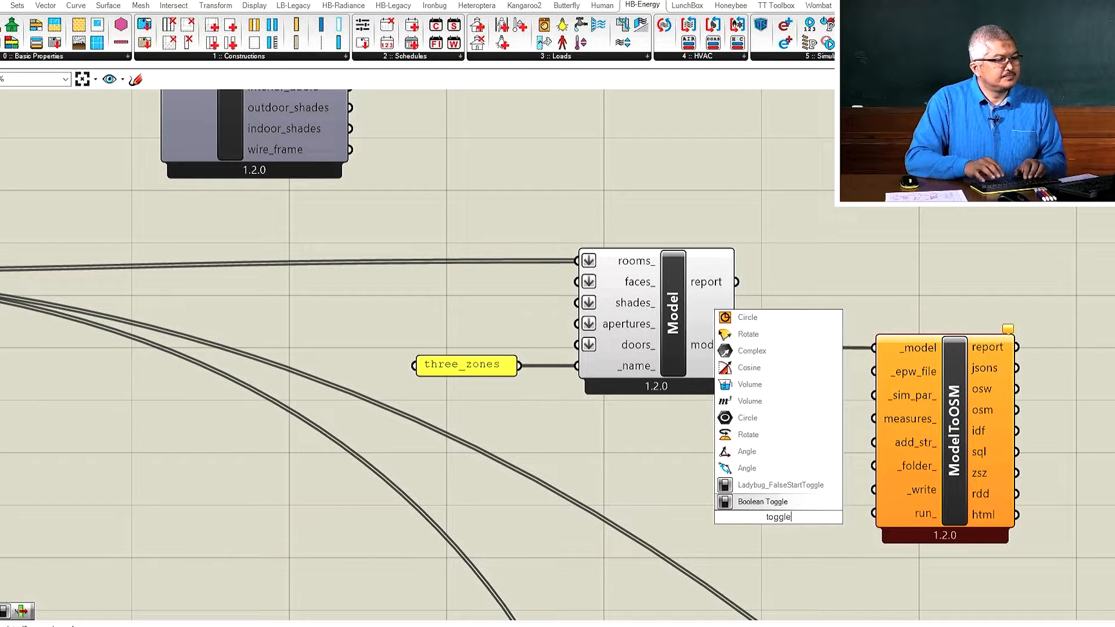
key("Return")
left_click_drag(765, 514, 868, 502)
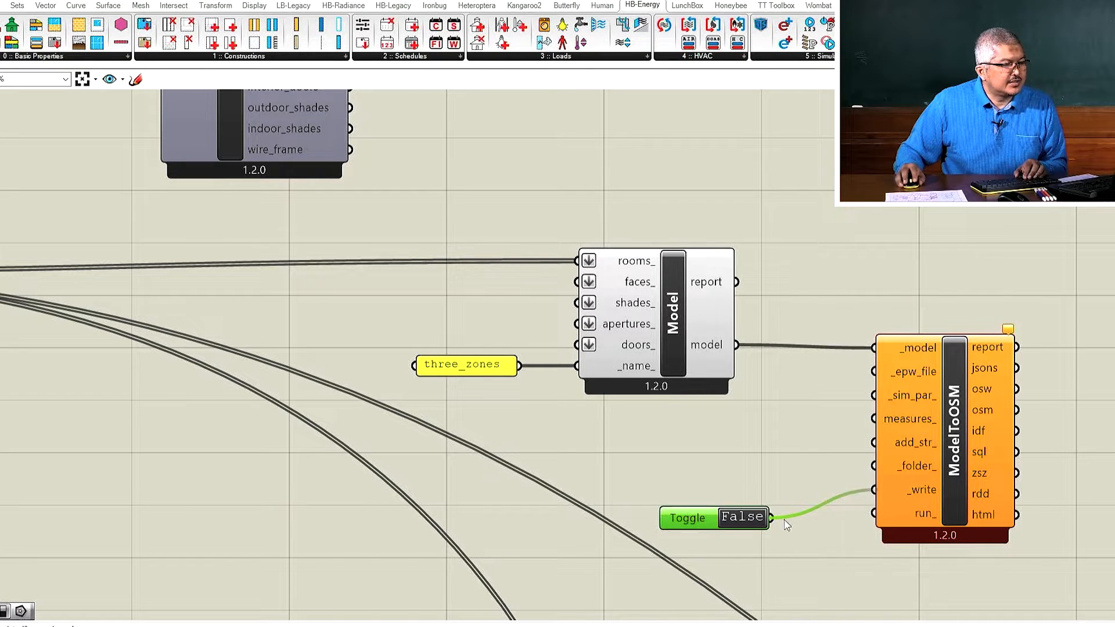
left_click_drag(772, 517, 872, 515)
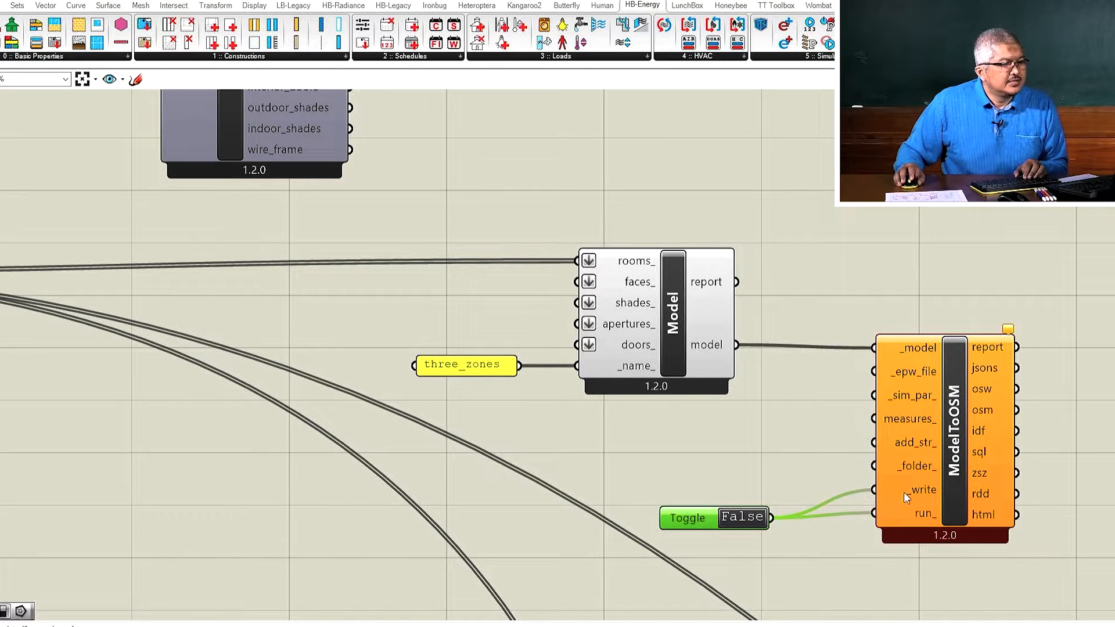
Copy the Path EPW Jakarta Halim parameter from the Annual Loads group, connect it to ModelToOSM's _epw_file input, and shift ModelToOSM slightly lower.
left_click(921, 380)
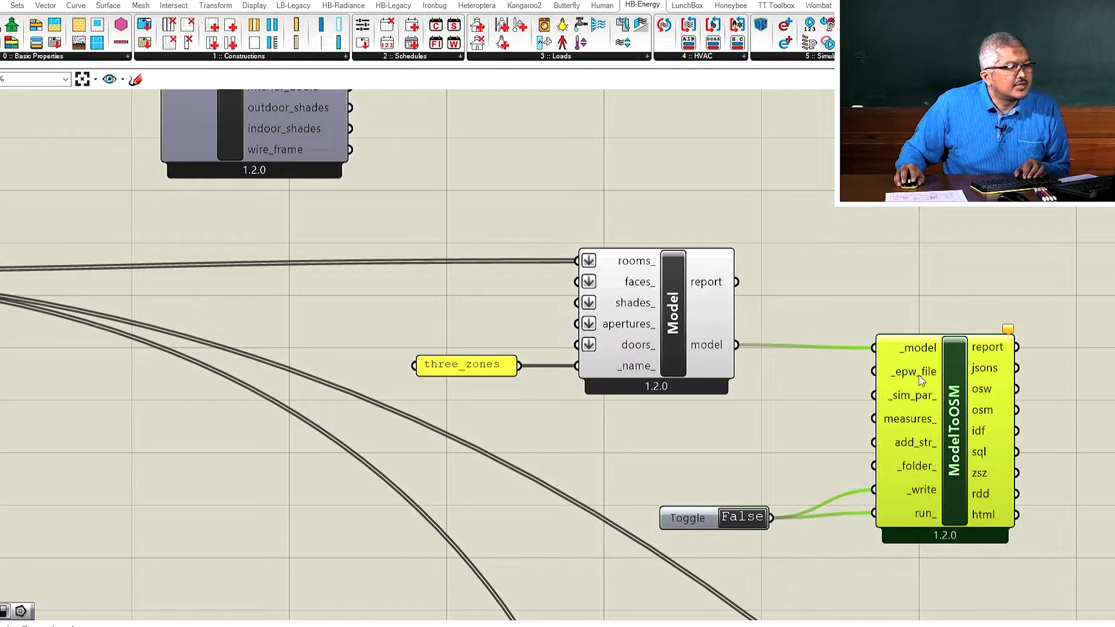
scroll(920, 378, "down", 6)
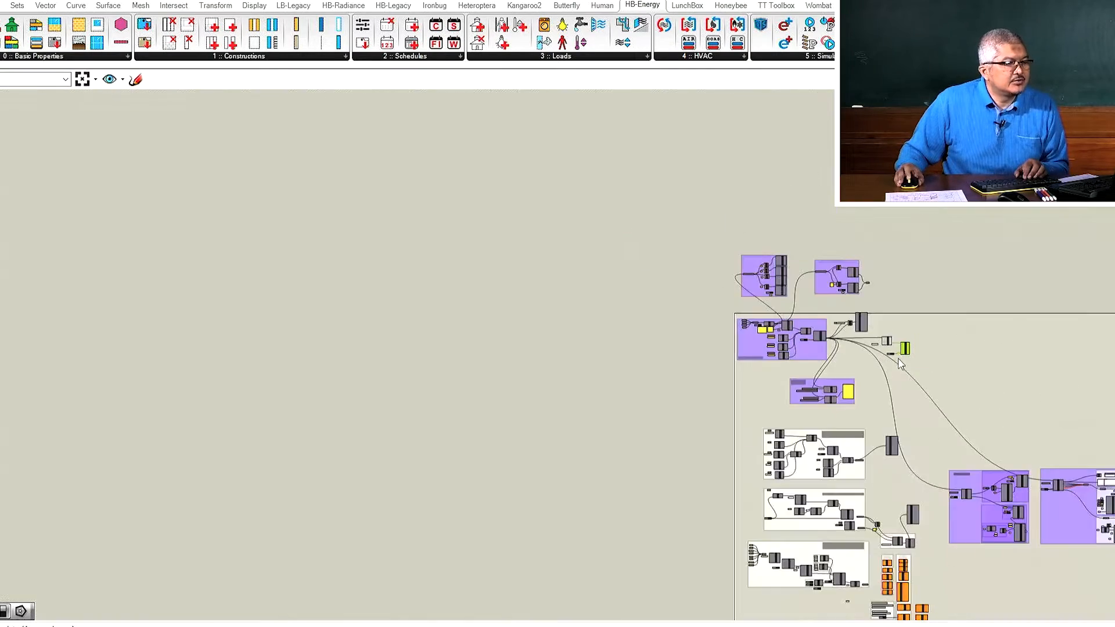
scroll(994, 418, "up", 8)
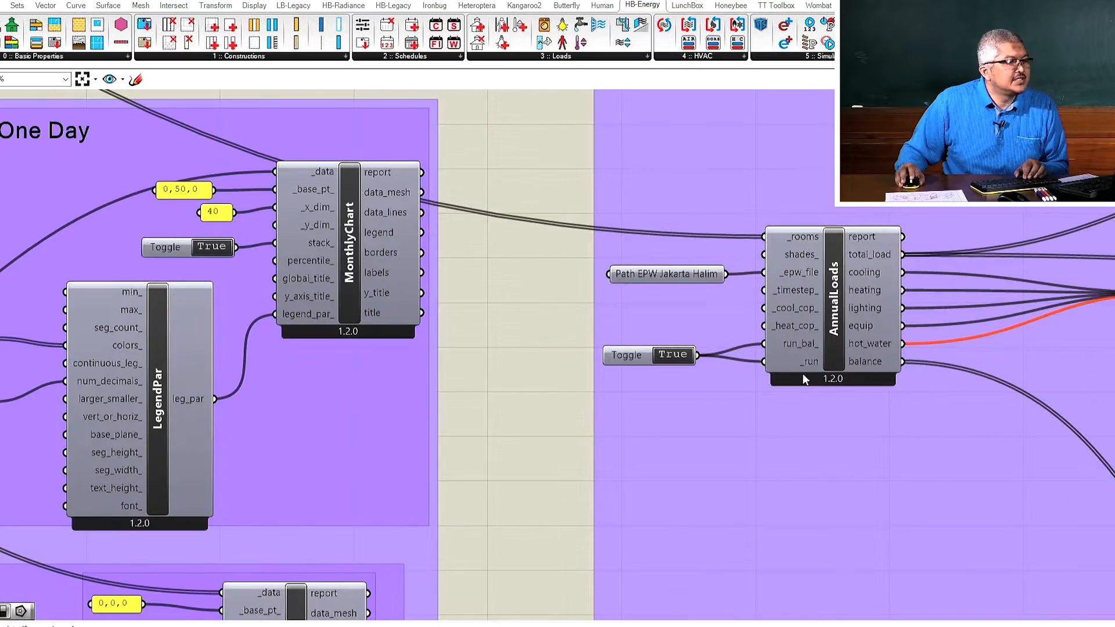
left_click(699, 273)
left_click_drag(700, 273, 644, 195, "alt")
scroll(835, 350, "down", 10)
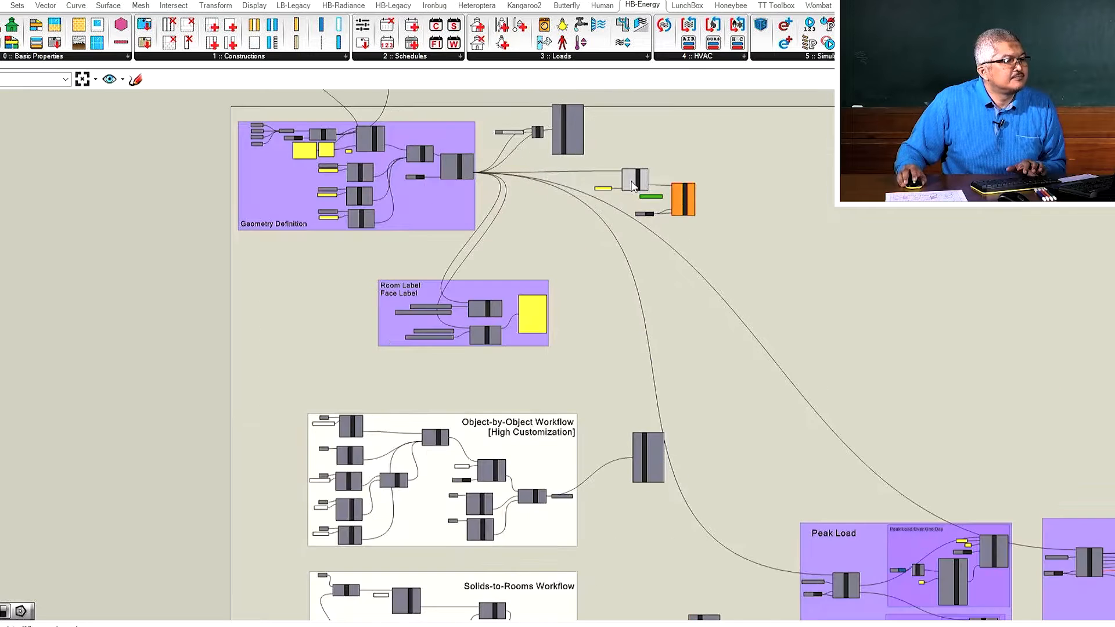
scroll(644, 195, "up", 10)
scroll(658, 204, "down", 5)
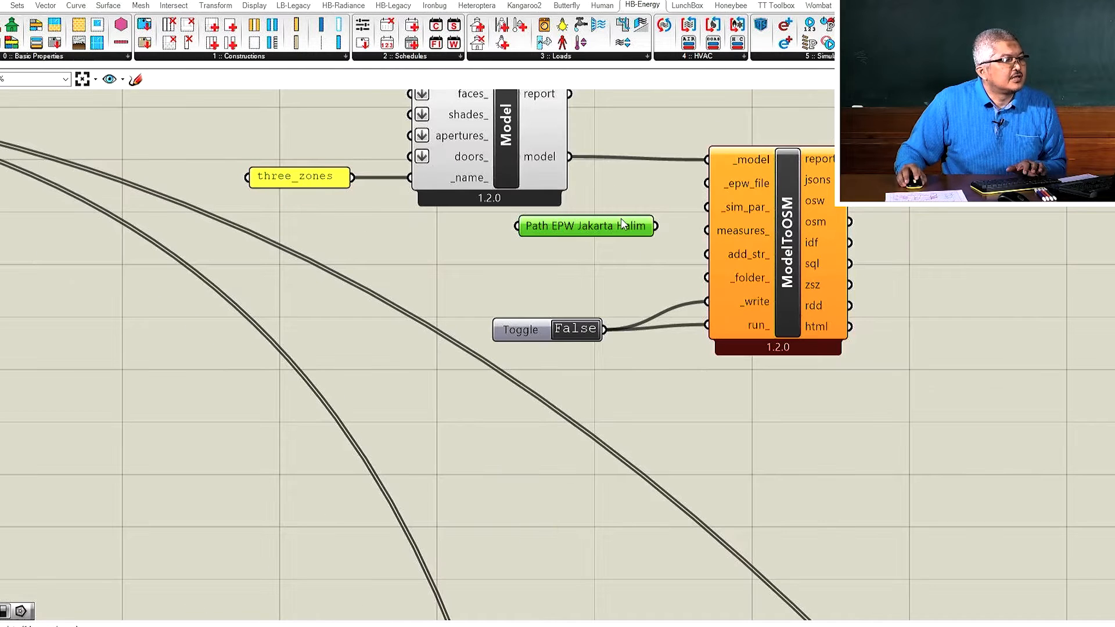
left_click_drag(614, 225, 706, 183)
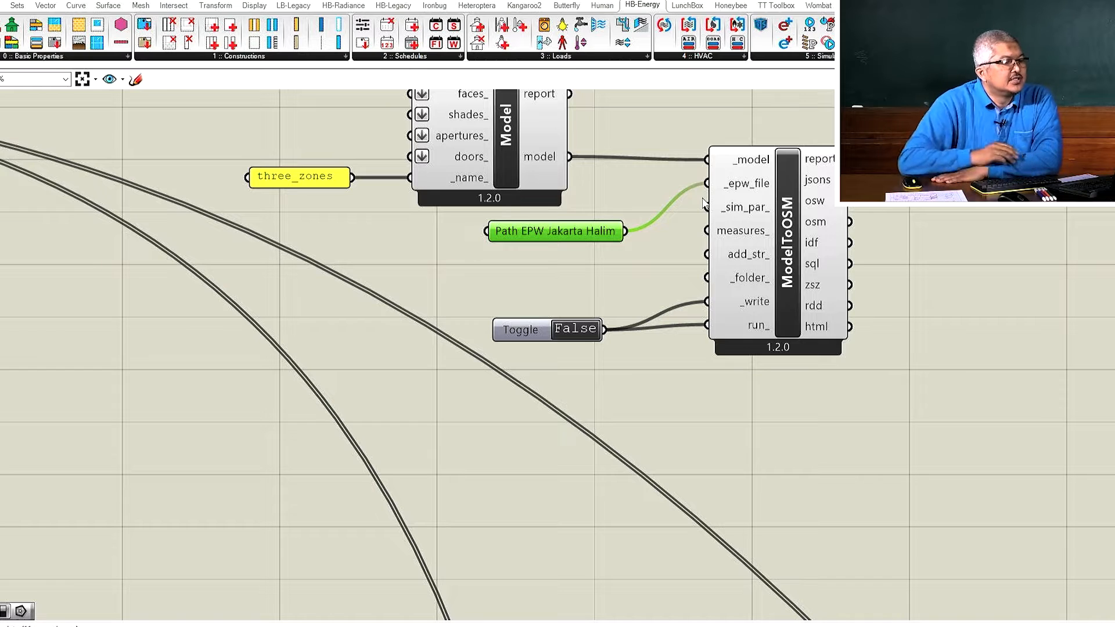
left_click_drag(787, 265, 799, 294)
scroll(799, 295, "down", 4)
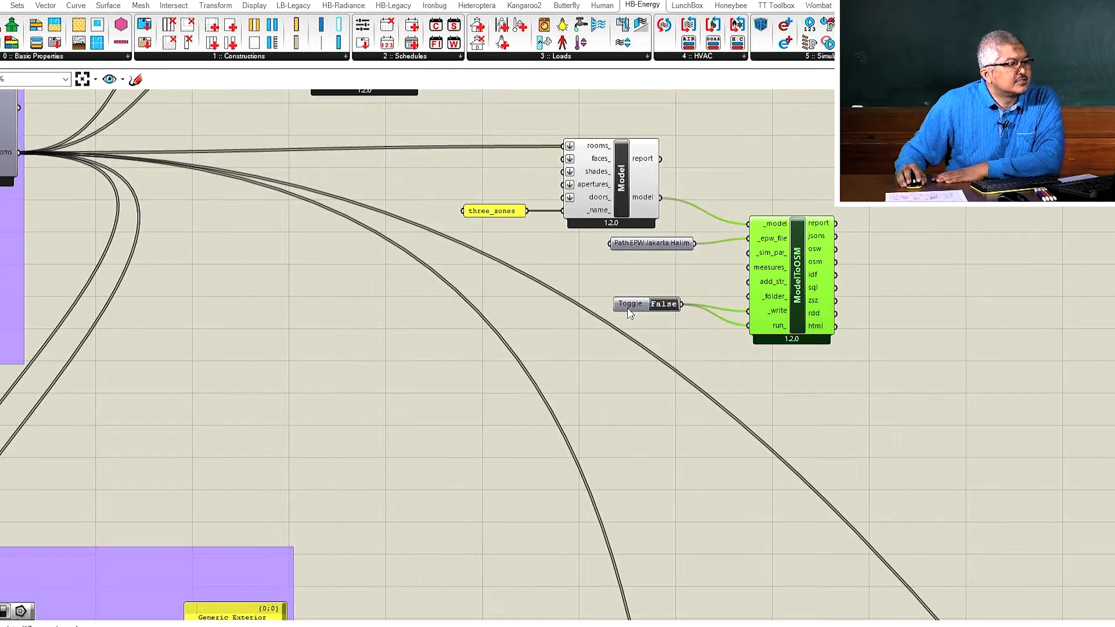
Move the Boolean Toggle closer to ModelToOSM's _write and run_ inputs and adjust ModelToOSM's position slightly.
left_click(667, 318)
left_click_drag(668, 323, 695, 327)
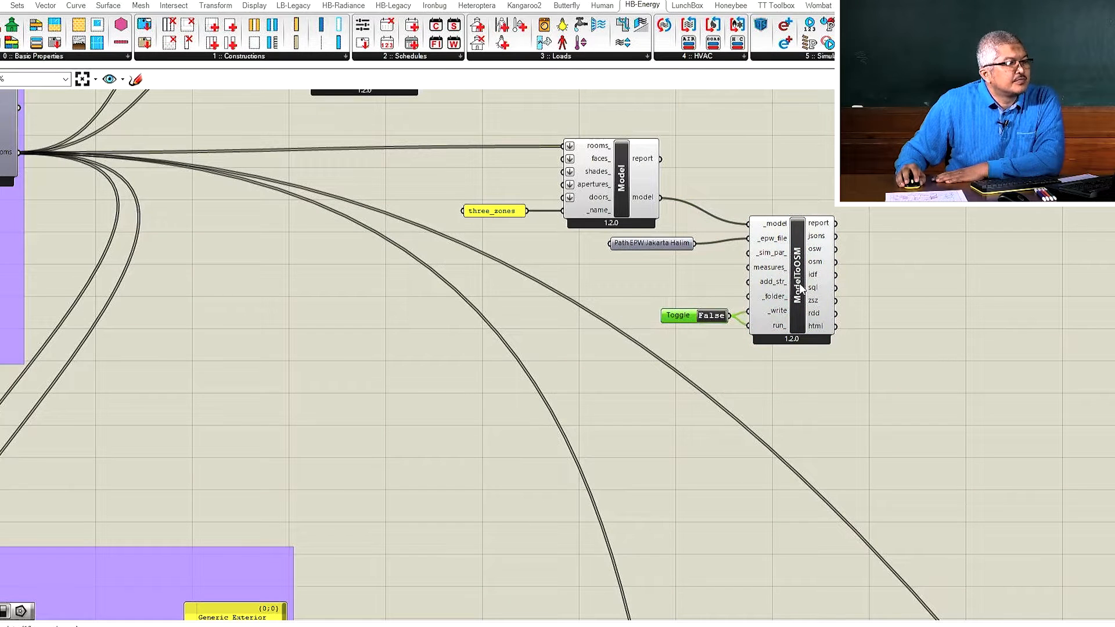
left_click_drag(802, 287, 798, 298)
scroll(797, 297, "down", 1)
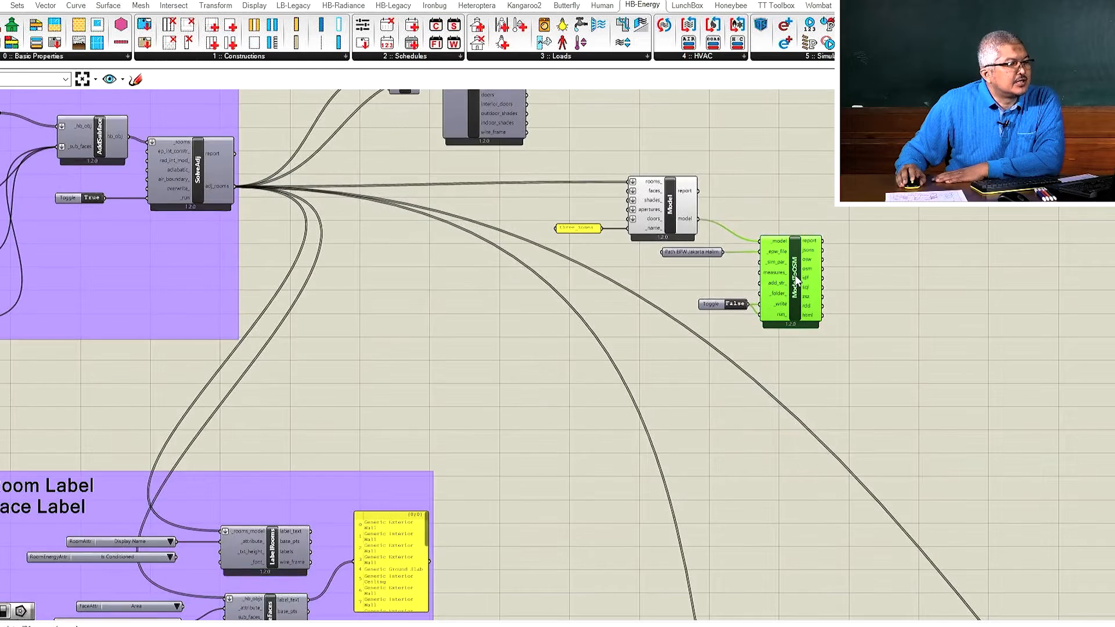
scroll(768, 293, "up", 3)
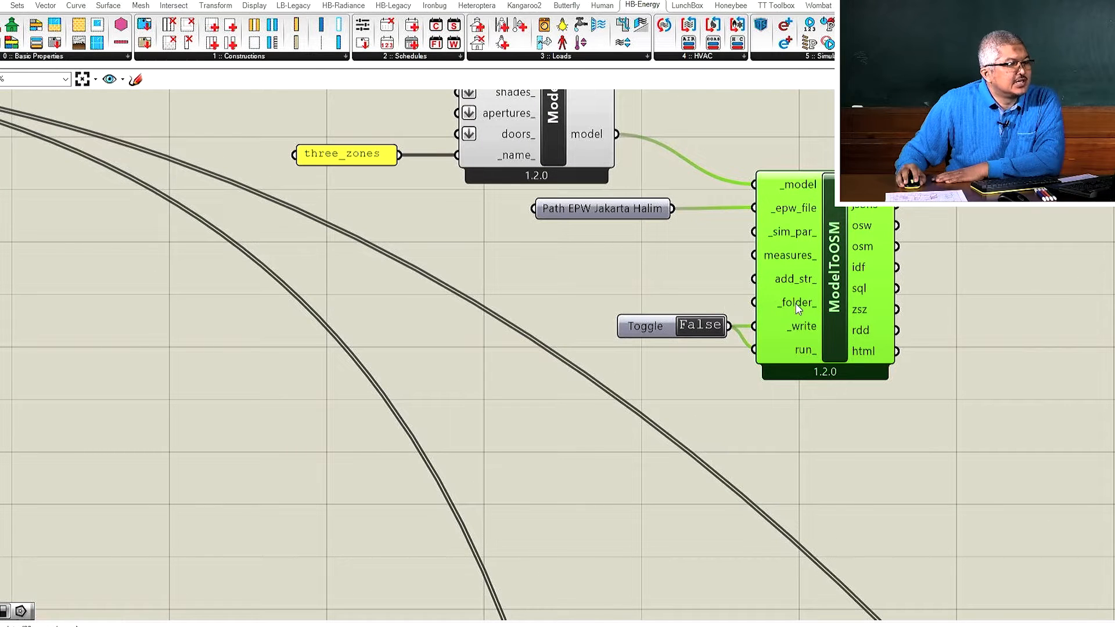
Switch to File Explorer and copy the folder path D:\workshop\working_folder.
double_click(662, 293)
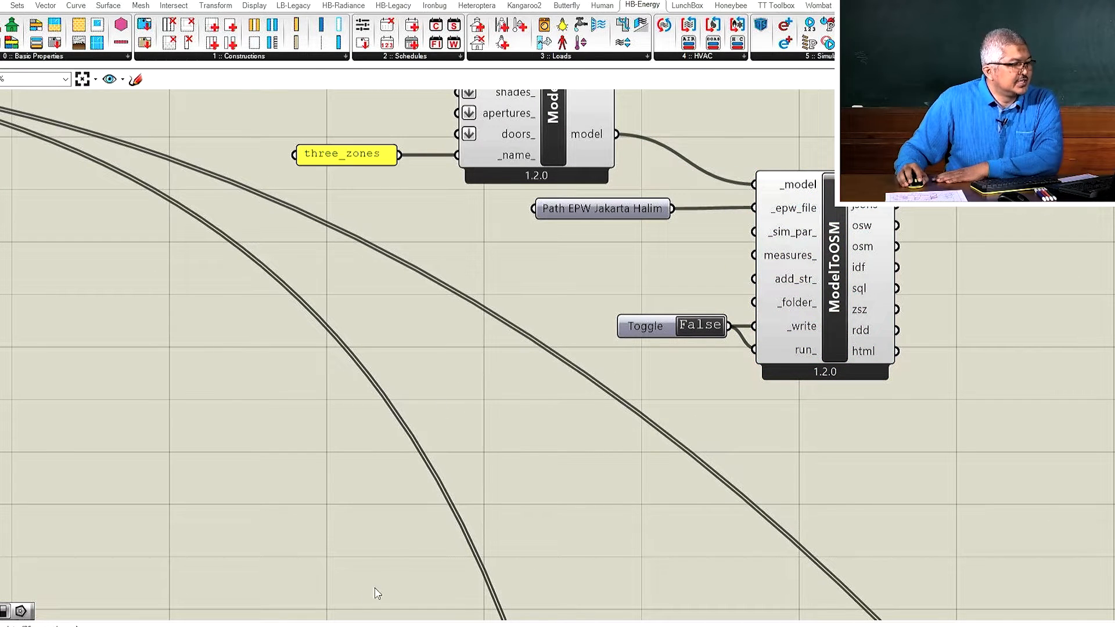
left_click(255, 607)
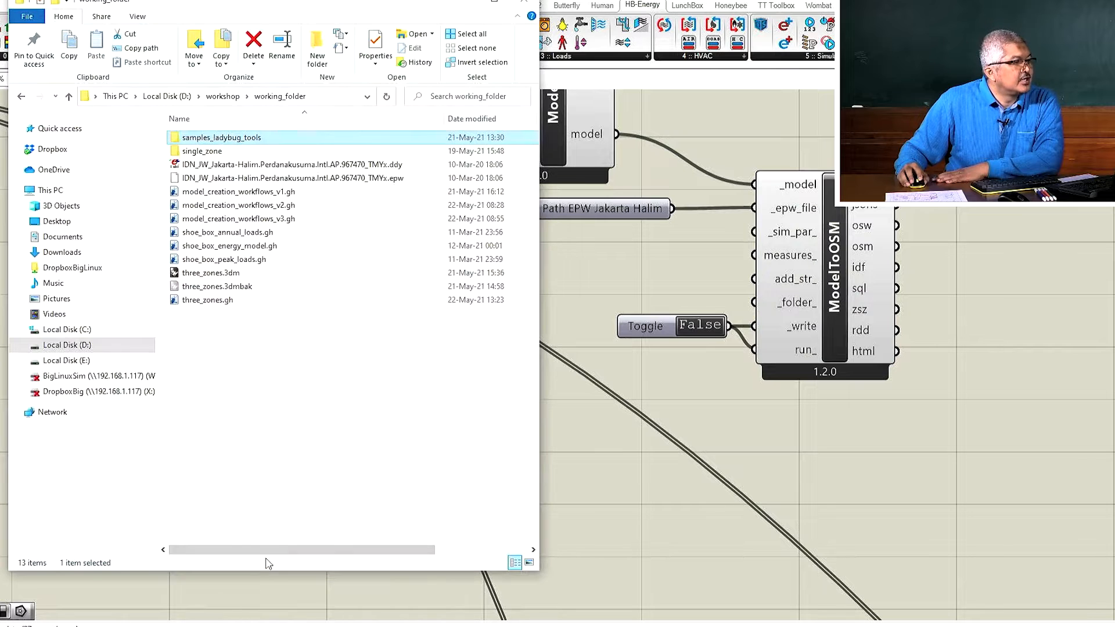
left_click(318, 98)
key("ctrl+c")
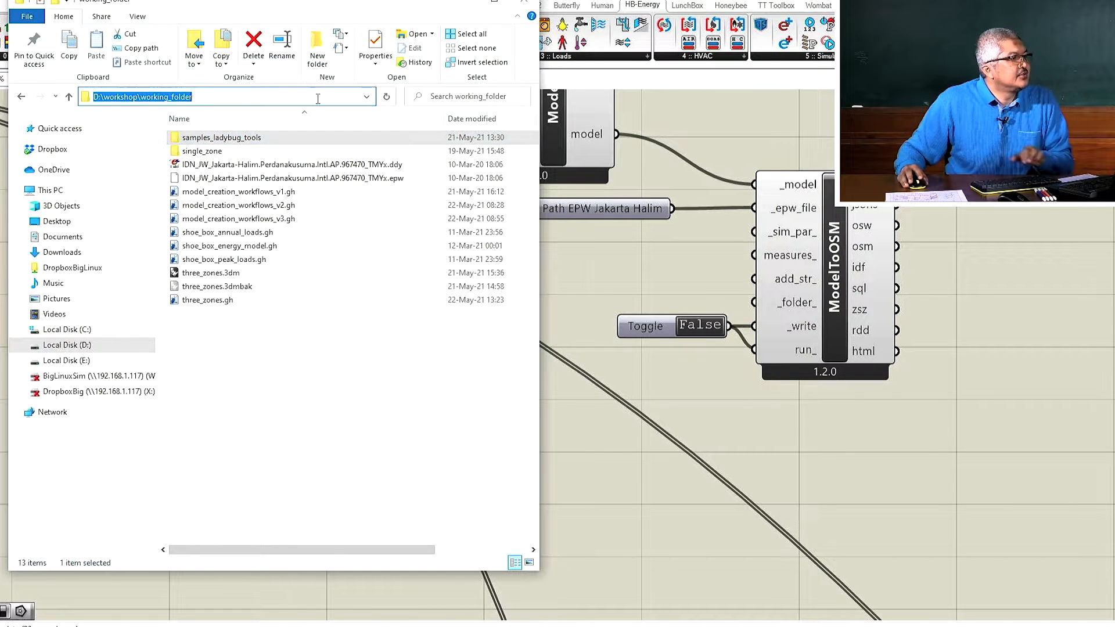
key("Escape")
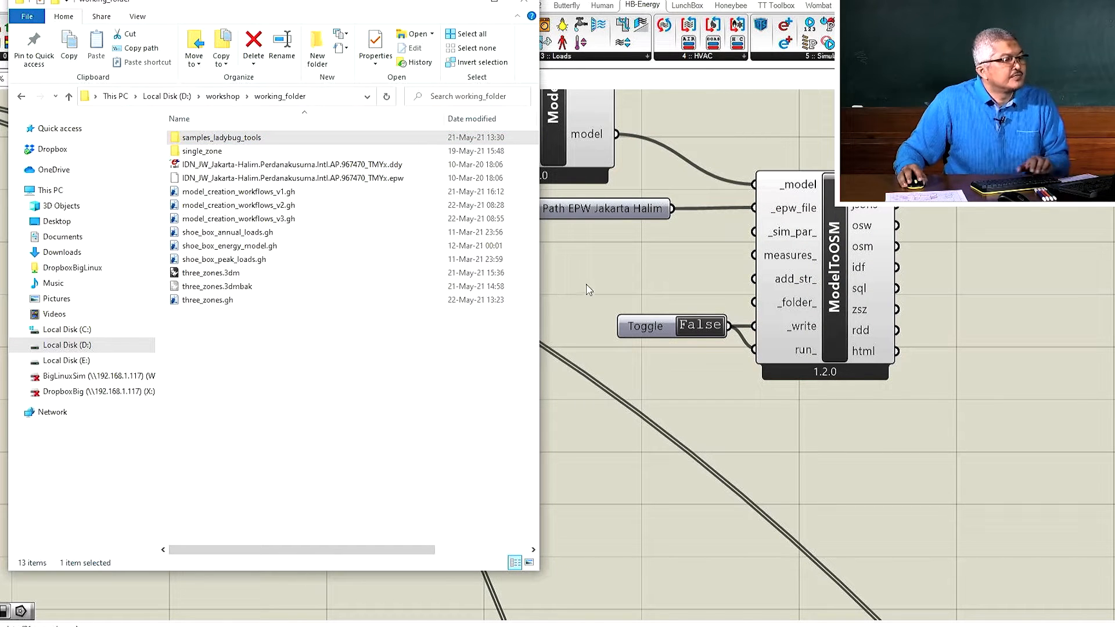
Add a panel containing D:\workshop\working_folder on the Grasshopper canvas and connect it to ModelToOSM's _folder_ input.
double_click(599, 284)
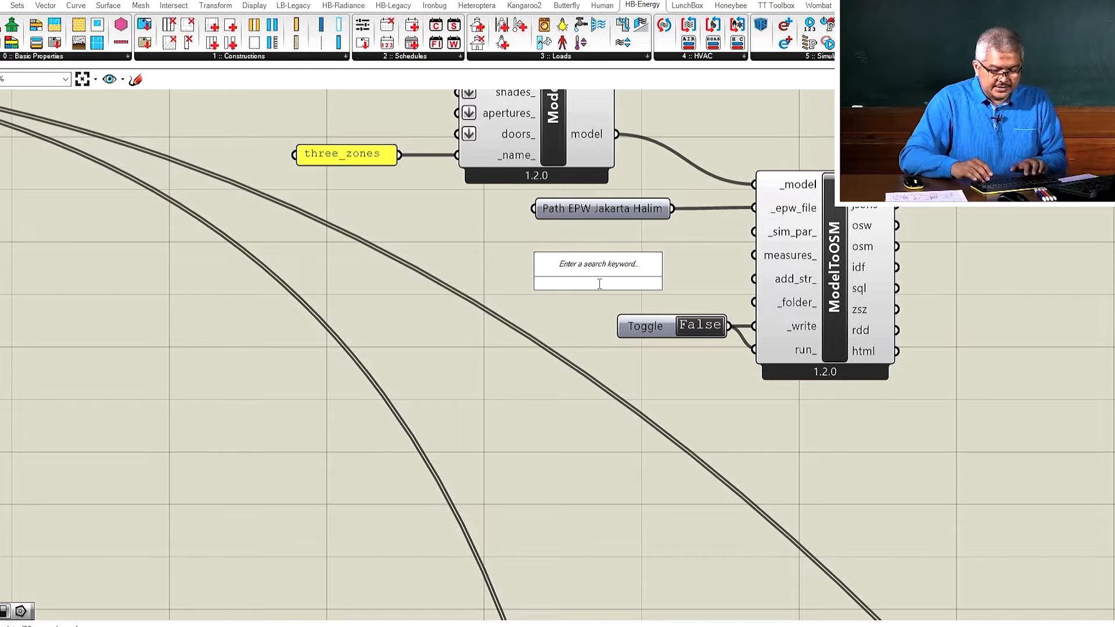
type("\"")
key("ctrl+v")
key("Return")
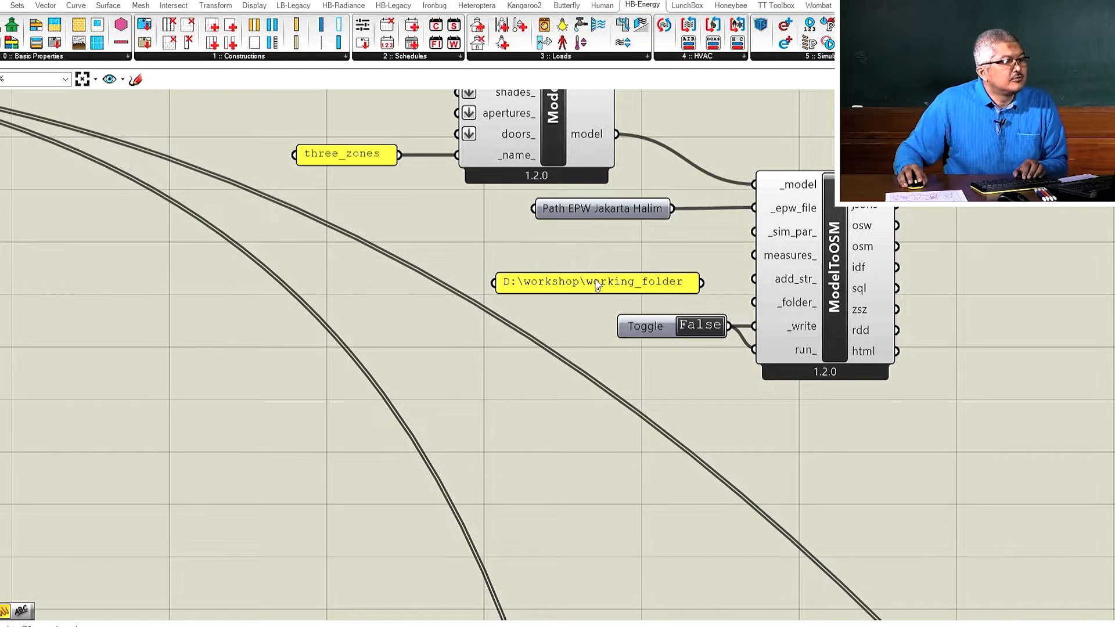
left_click_drag(590, 284, 590, 297)
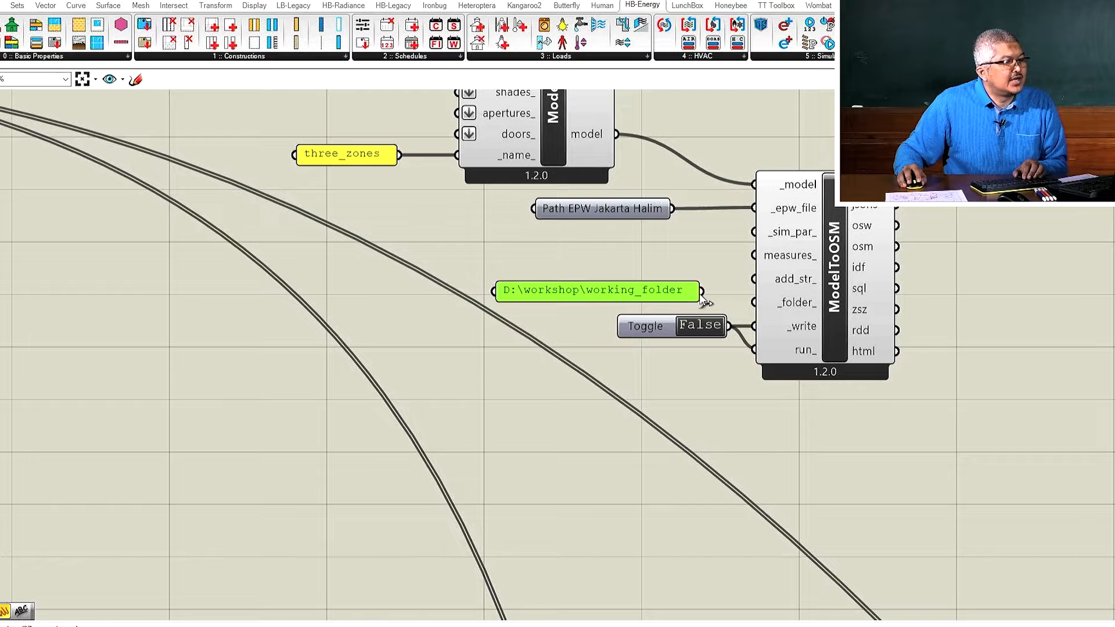
left_click_drag(701, 291, 739, 311)
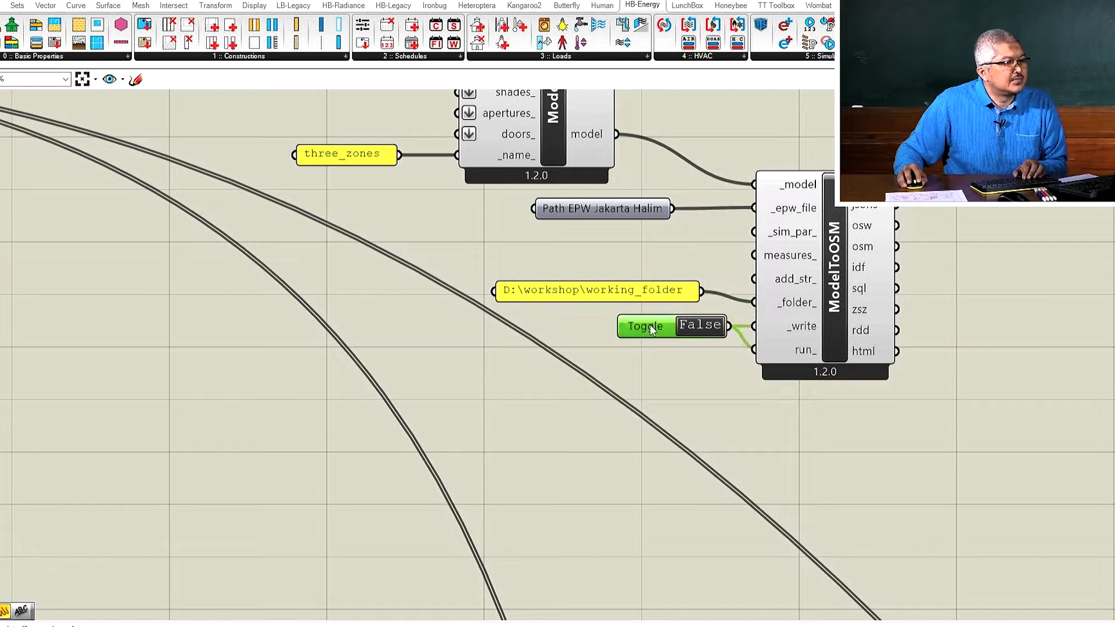
Shift the Boolean Toggle slightly away from ModelToOSM and set it to True to write and run the simulation.
left_click_drag(650, 325, 629, 324)
scroll(804, 337, "down", 2)
scroll(805, 338, "down", 2)
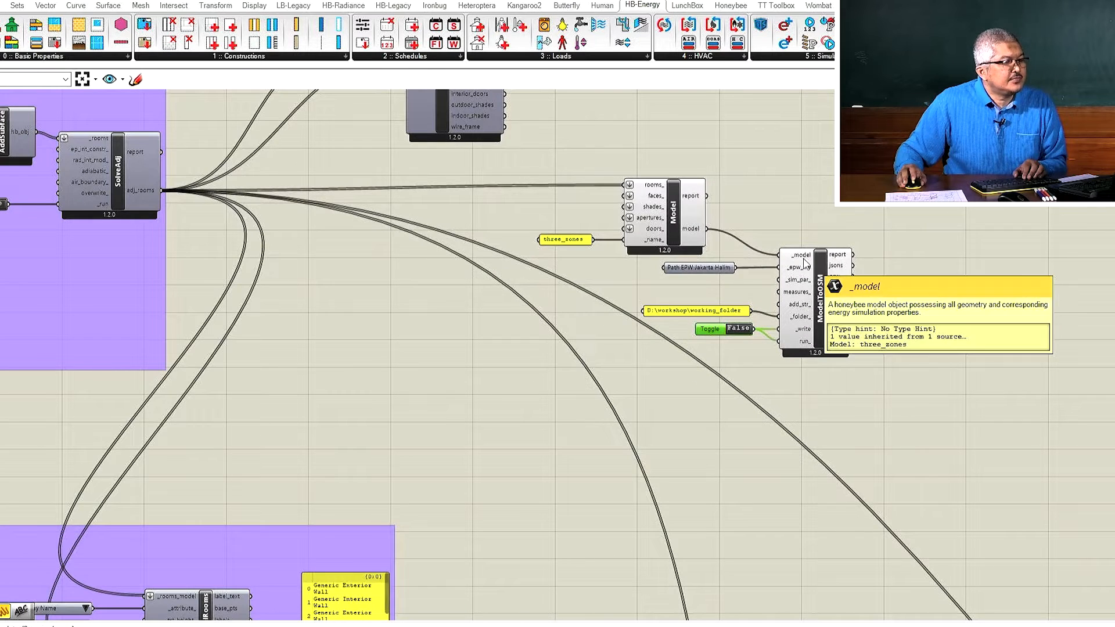
scroll(778, 289, "up", 4)
scroll(674, 278, "down", 3)
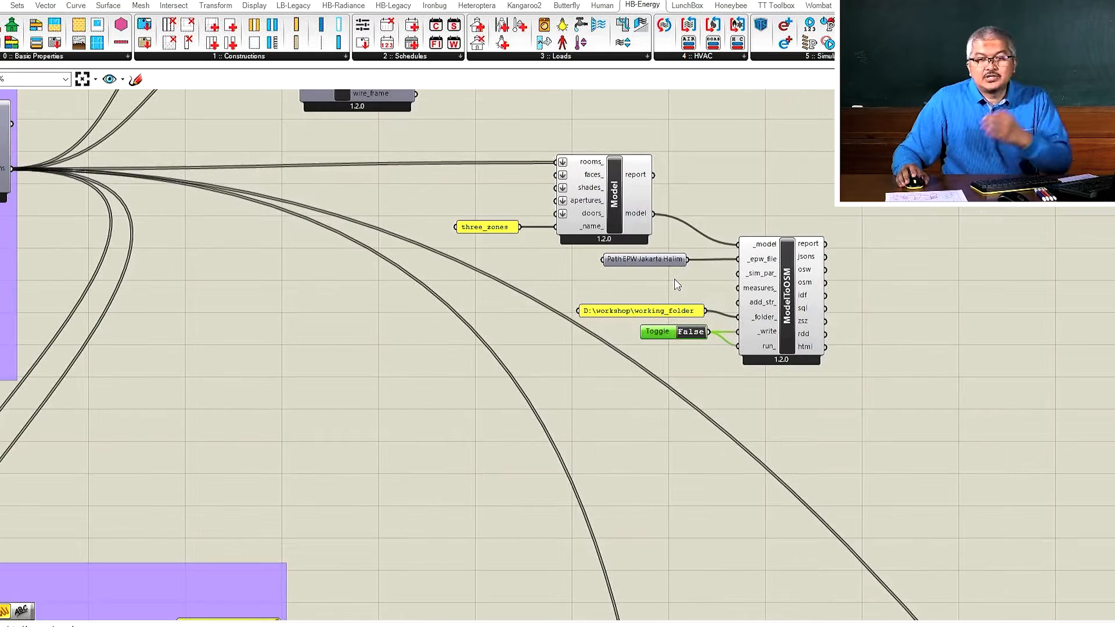
scroll(669, 278, "up", 2)
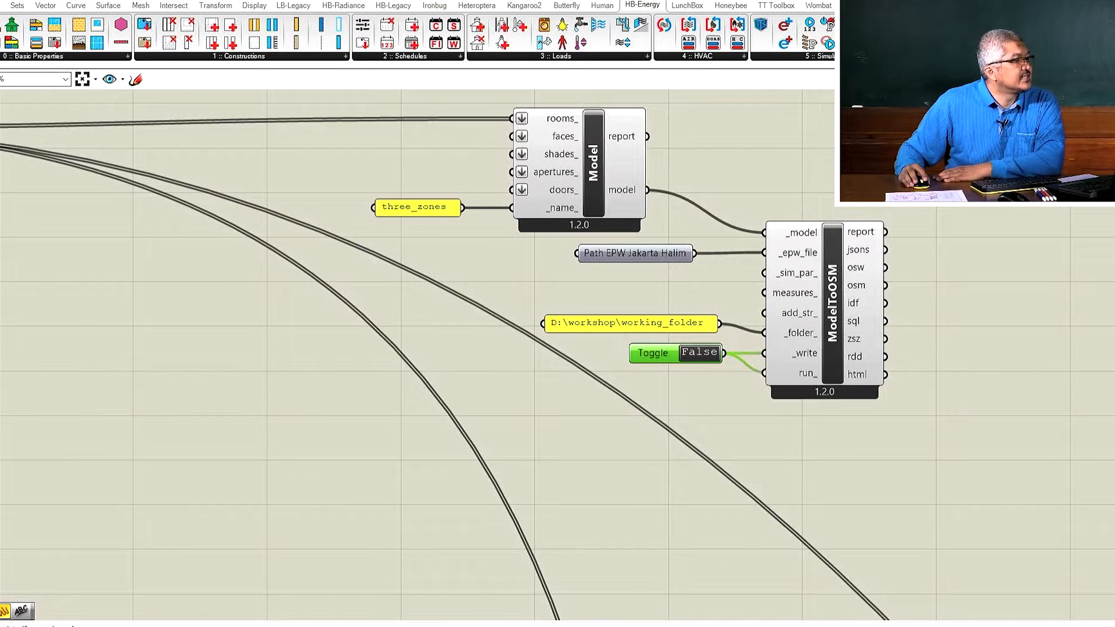
scroll(661, 340, "up", 2)
scroll(716, 362, "down", 3)
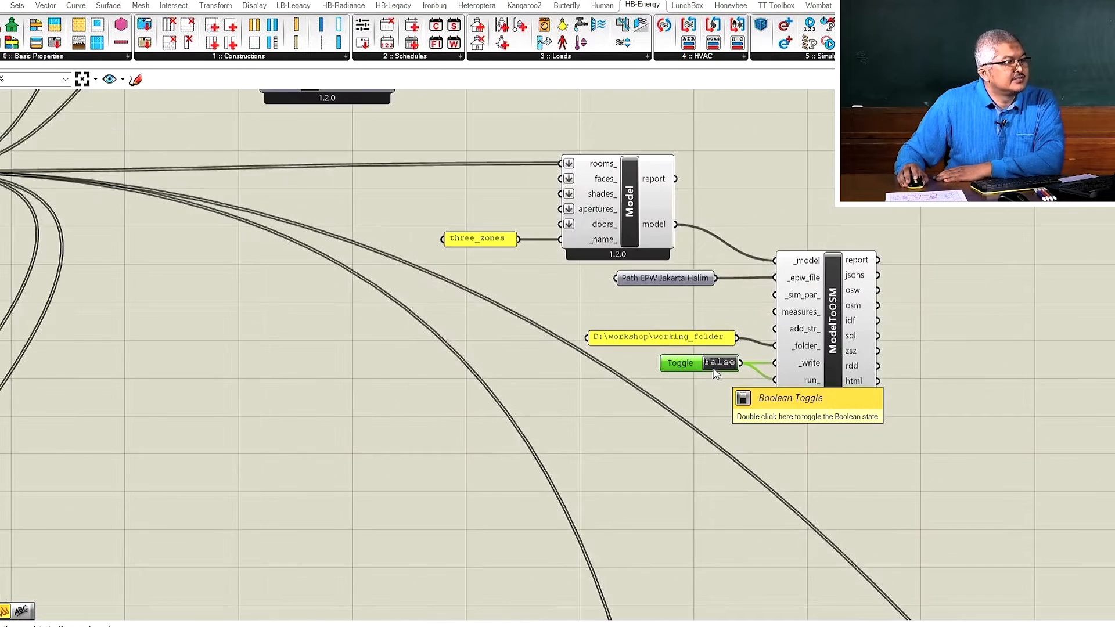
scroll(714, 371, "up", 1)
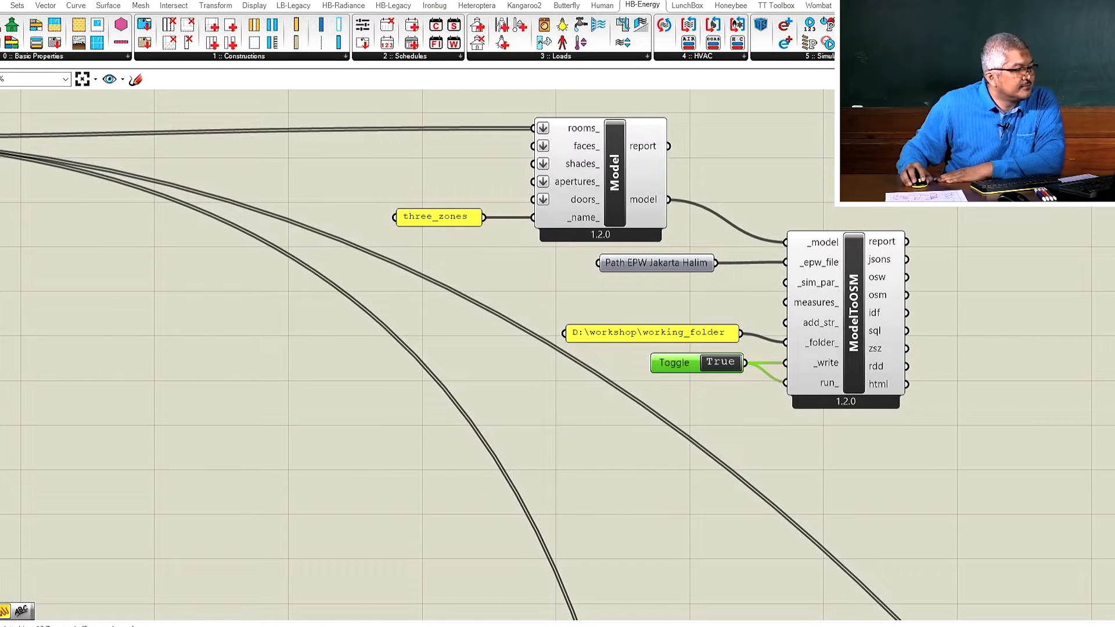
Switch to File Explorer and open the run folder inside three_zones\OpenStudio to examine the generated simulation files.
left_click(250, 615)
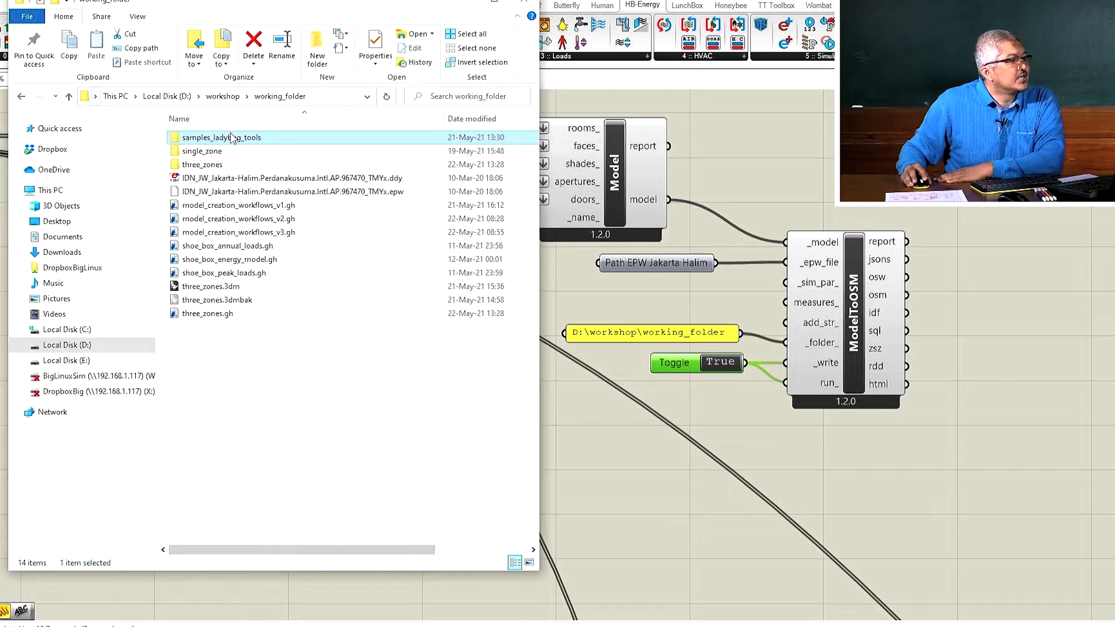
double_click(212, 165)
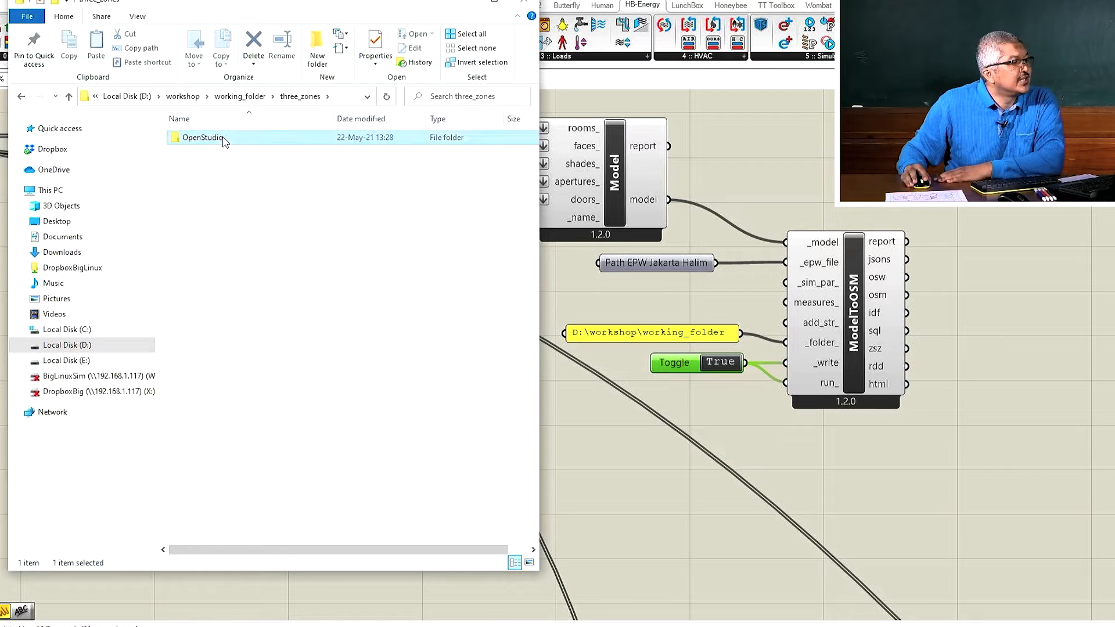
double_click(226, 140)
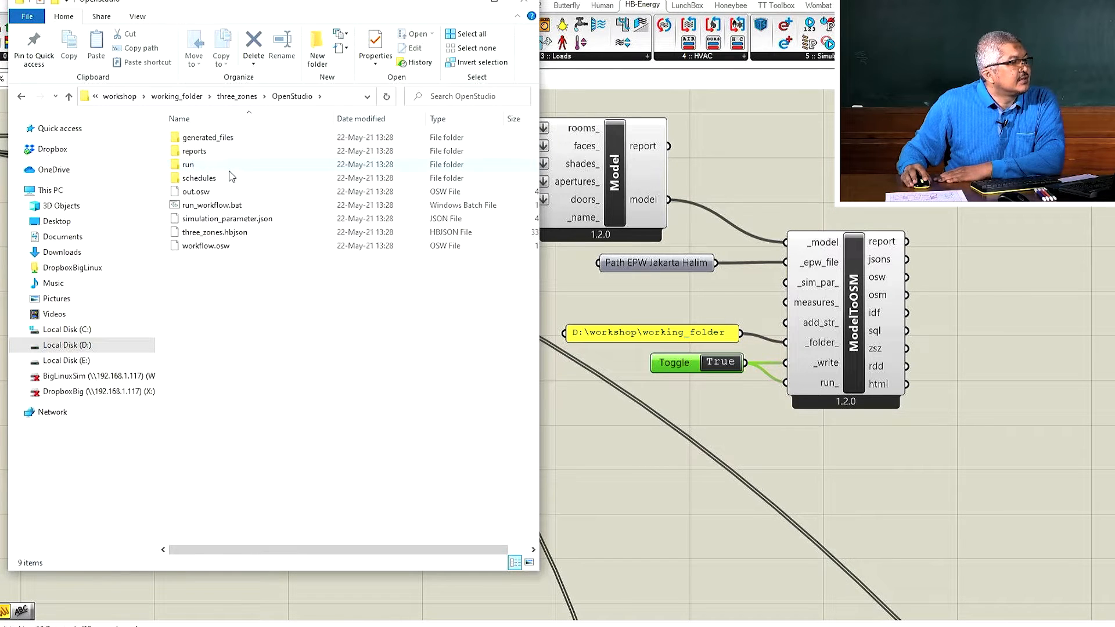
double_click(230, 165)
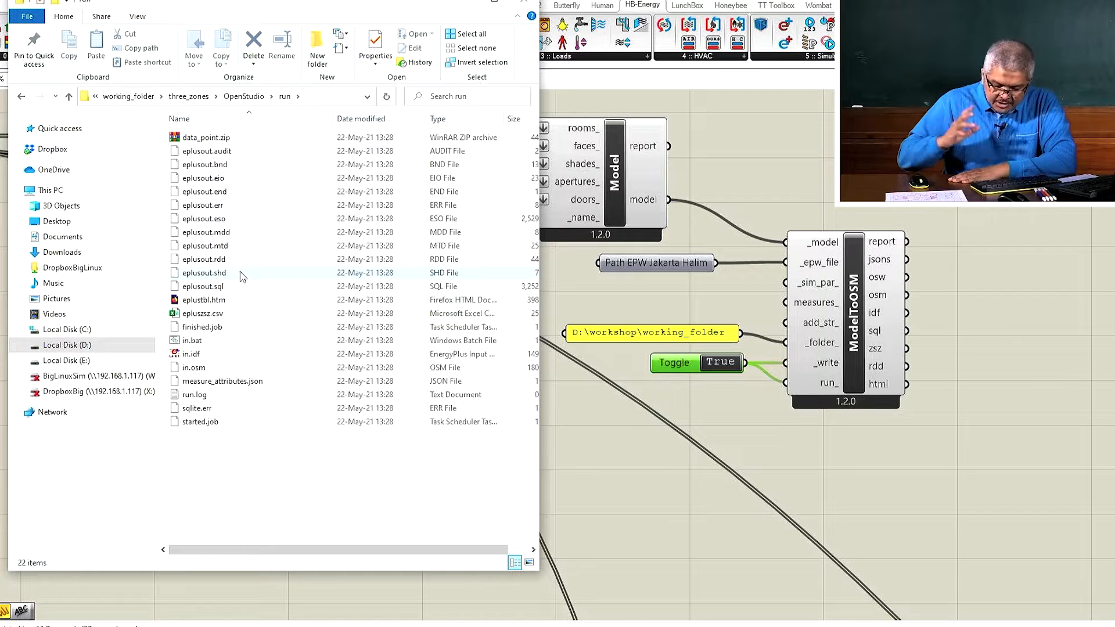
Open in.idf in Notepad++, decline the update download and maximize the editor window.
right_click(211, 355)
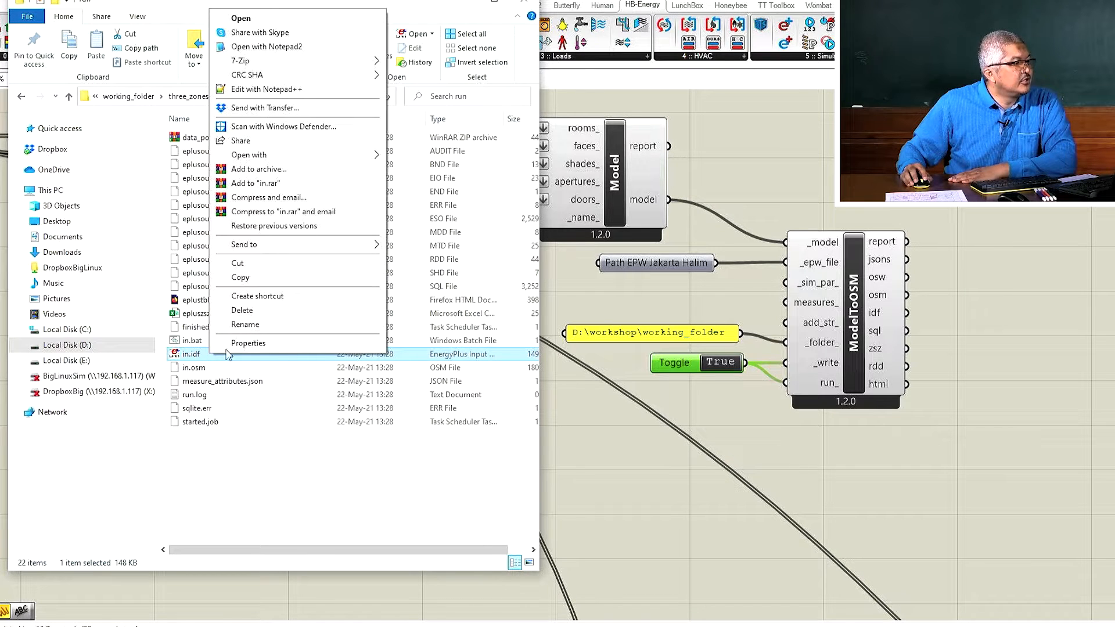
left_click(295, 90)
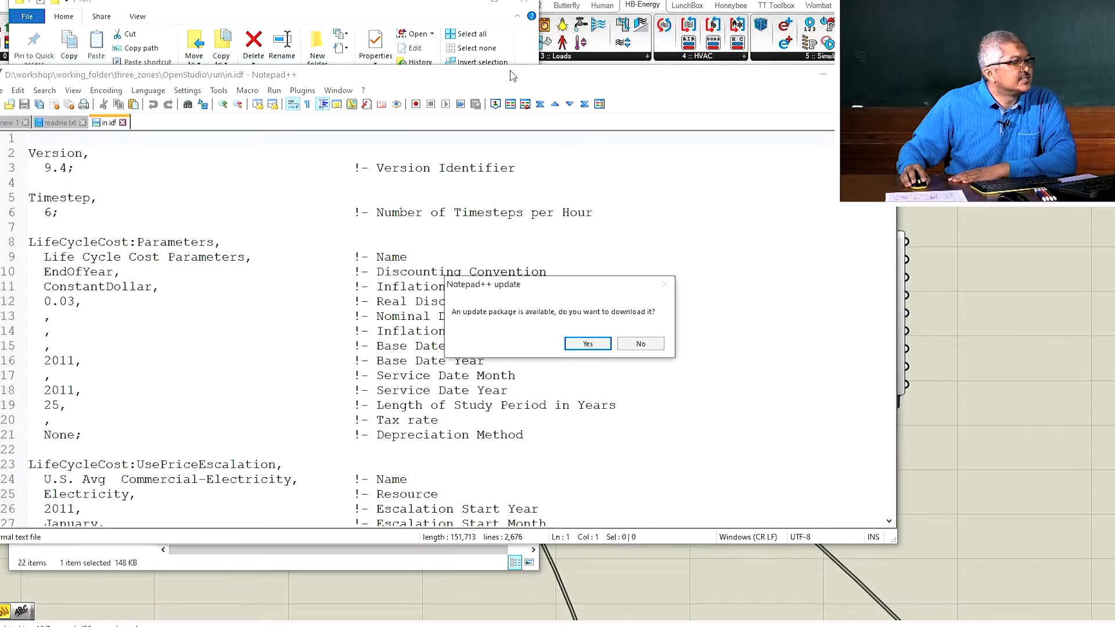
left_click(638, 345)
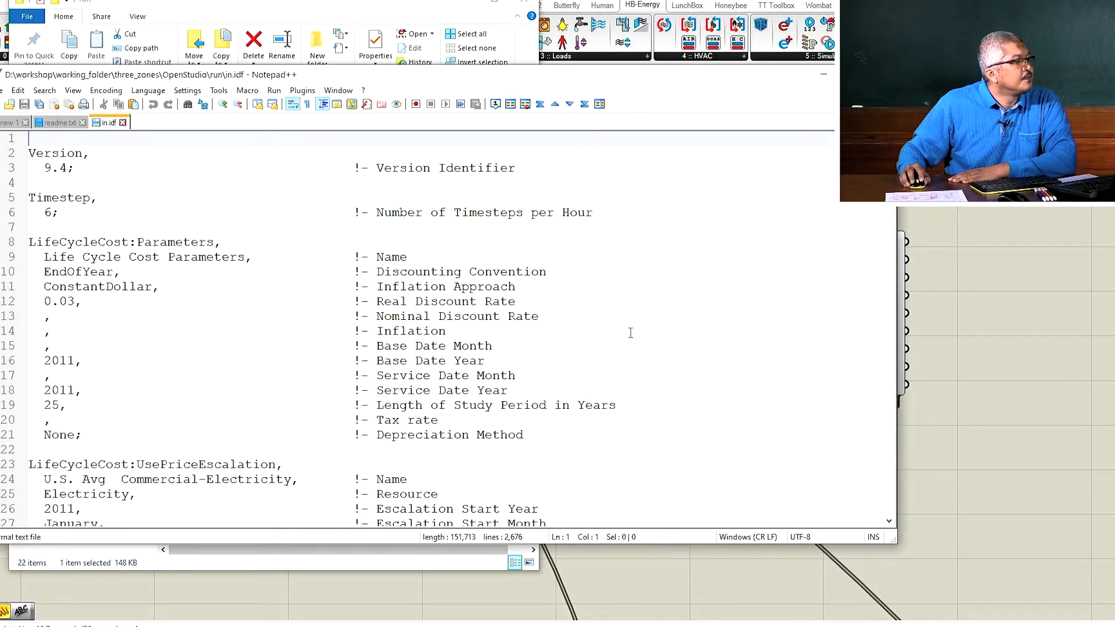
double_click(471, 69)
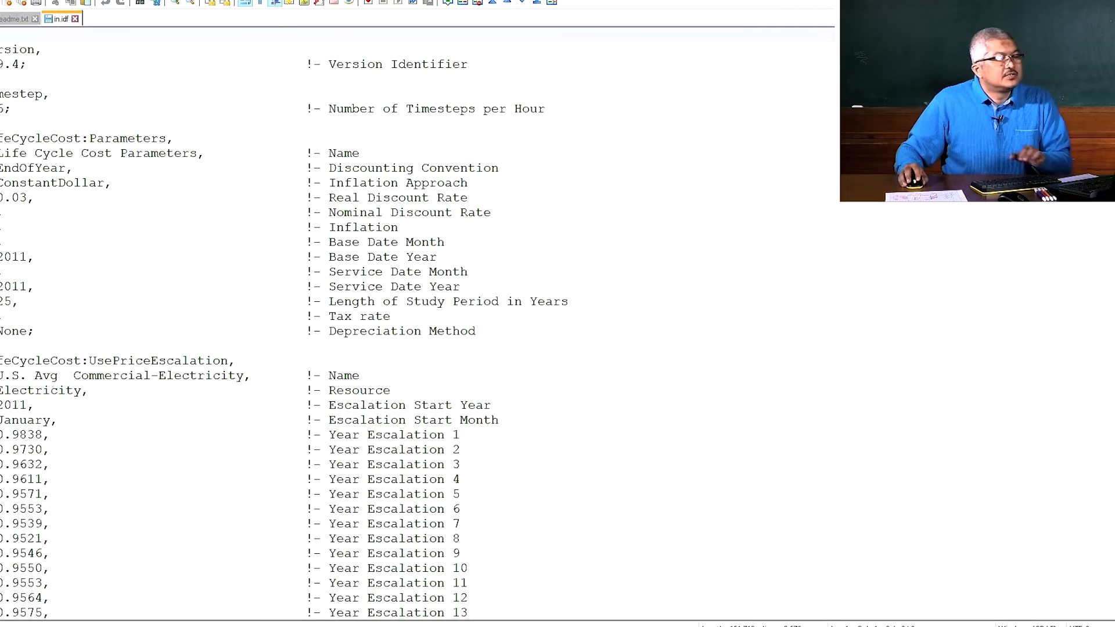
Search in.idf for hvac and step through the matches to examine each zone's HVAC objects.
key("ctrl+f")
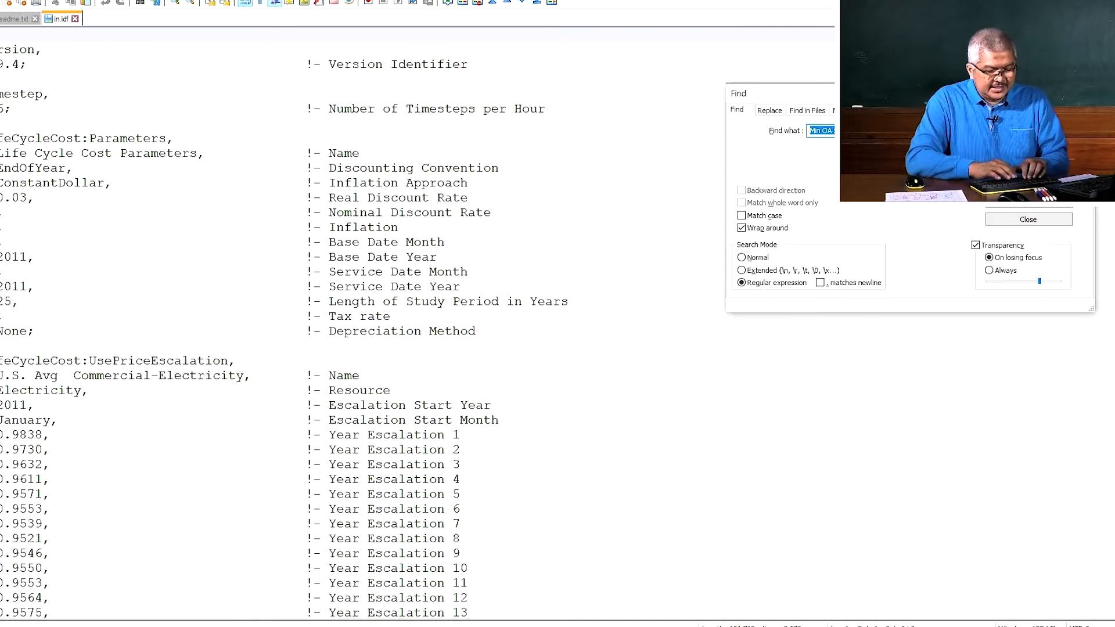
type("hvac")
key("Return")
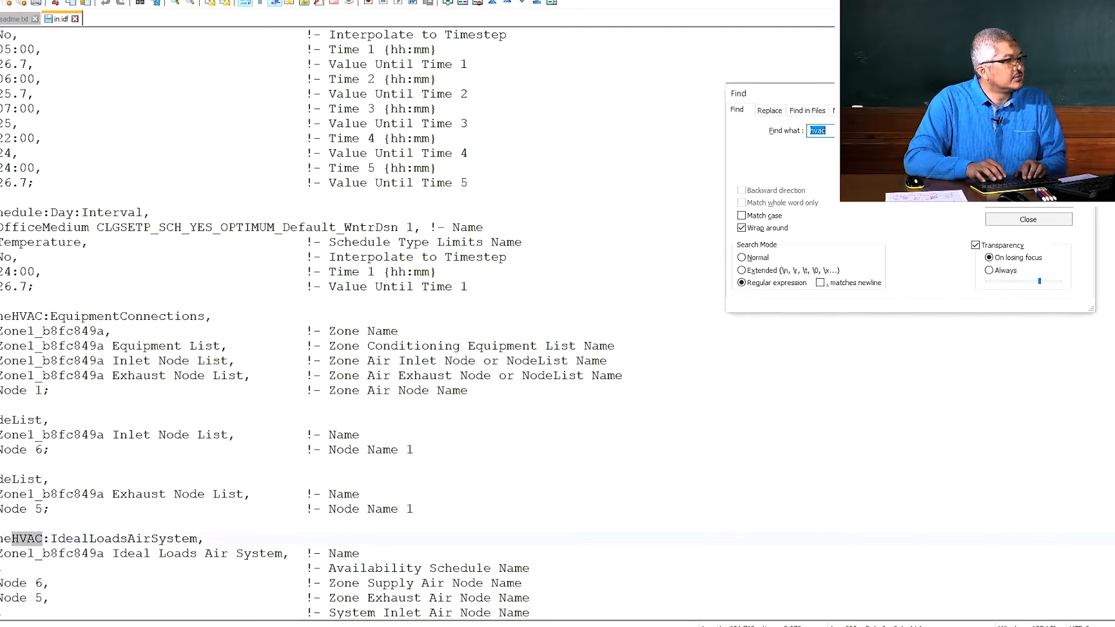
key("Return")
key("Return")
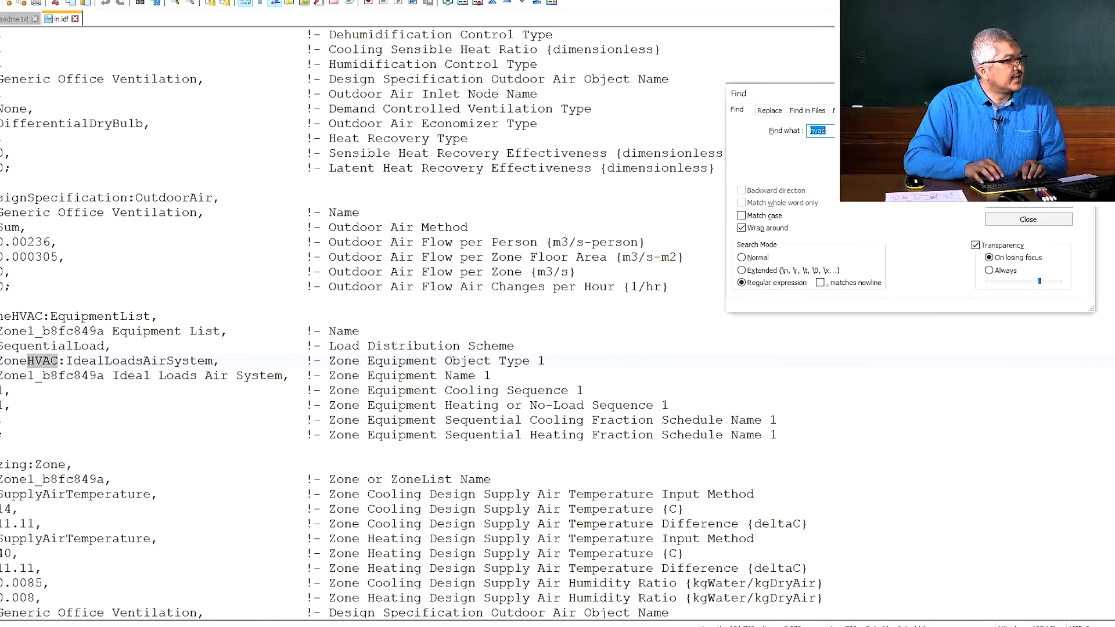
key("Return")
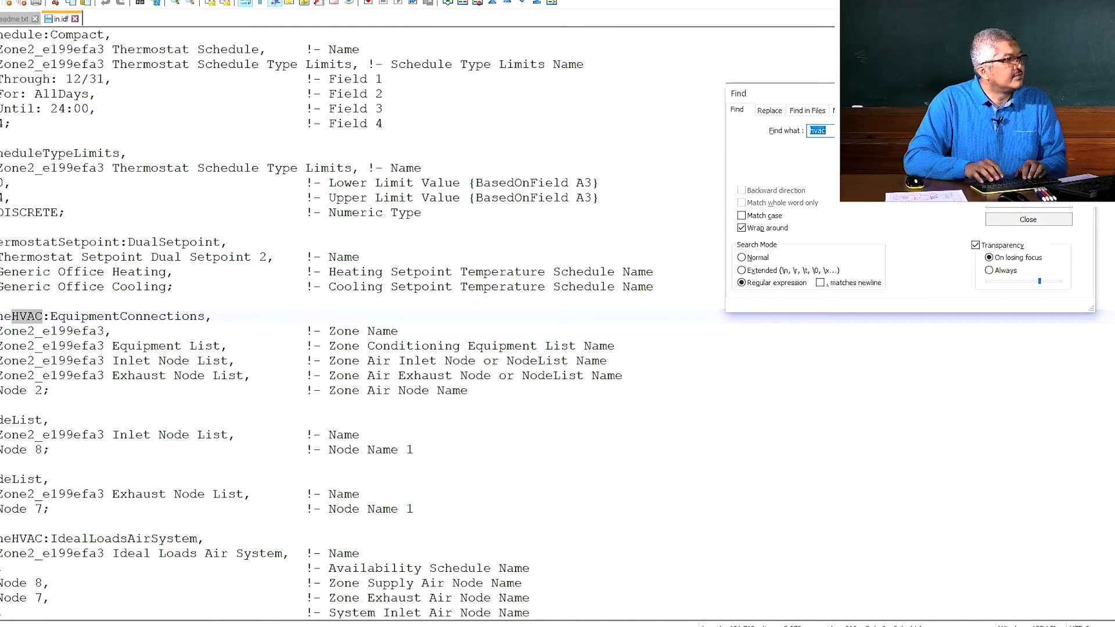
key("Return")
key("Return")
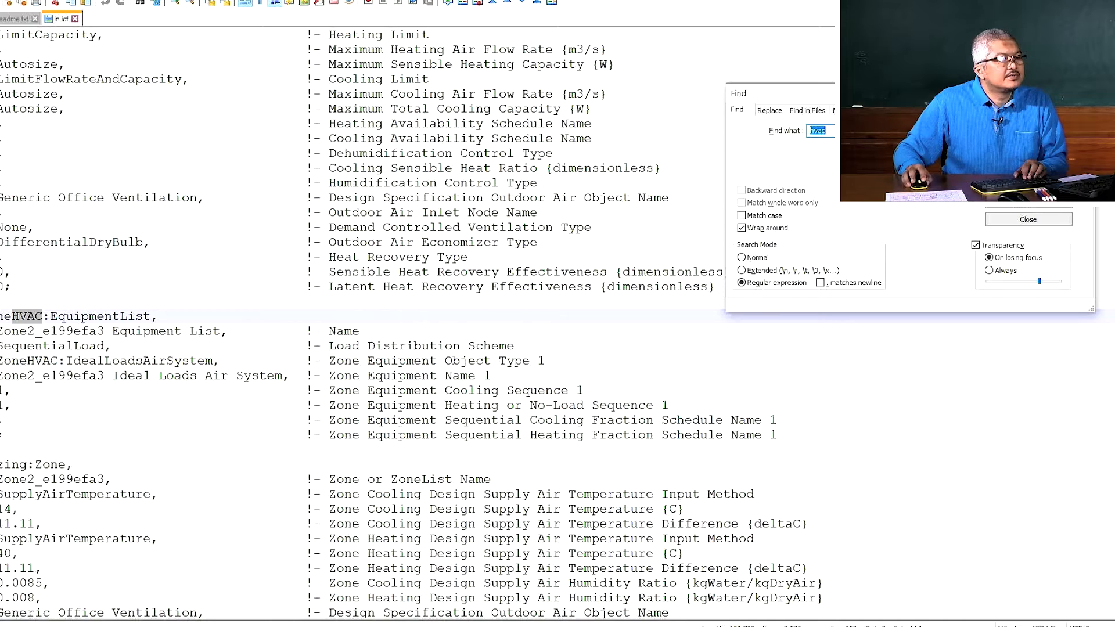
key("Return")
key("Return")
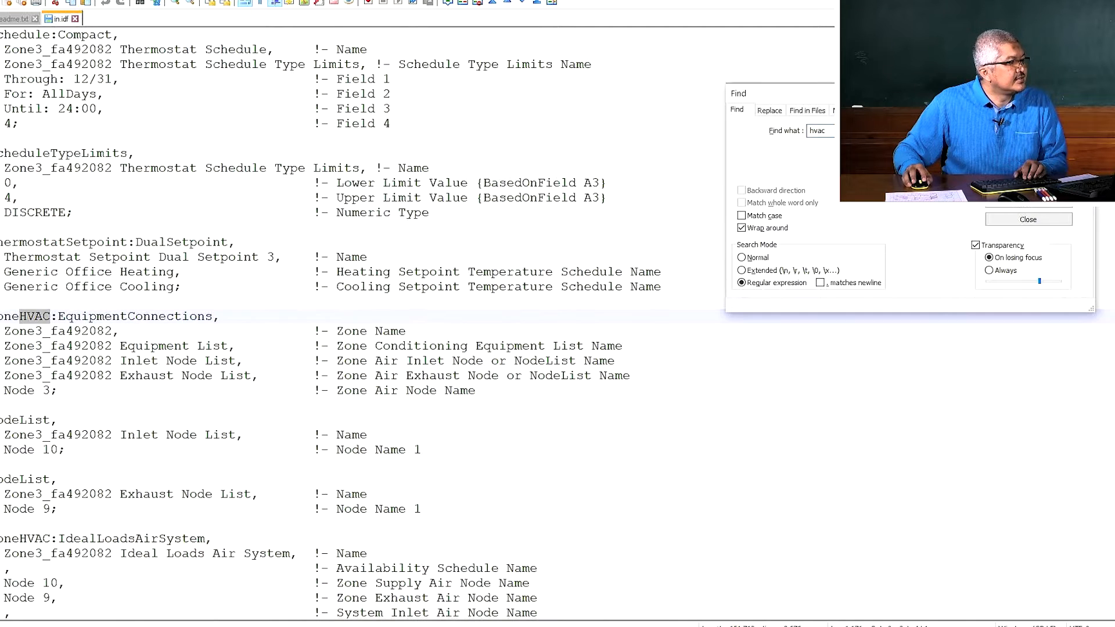
Find Zone3's ZoneHVAC:IdealLoadsAirSystem object and highlight its whole block to examine the ideal air system settings.
key("Return")
scroll(82, 174, "down", 10)
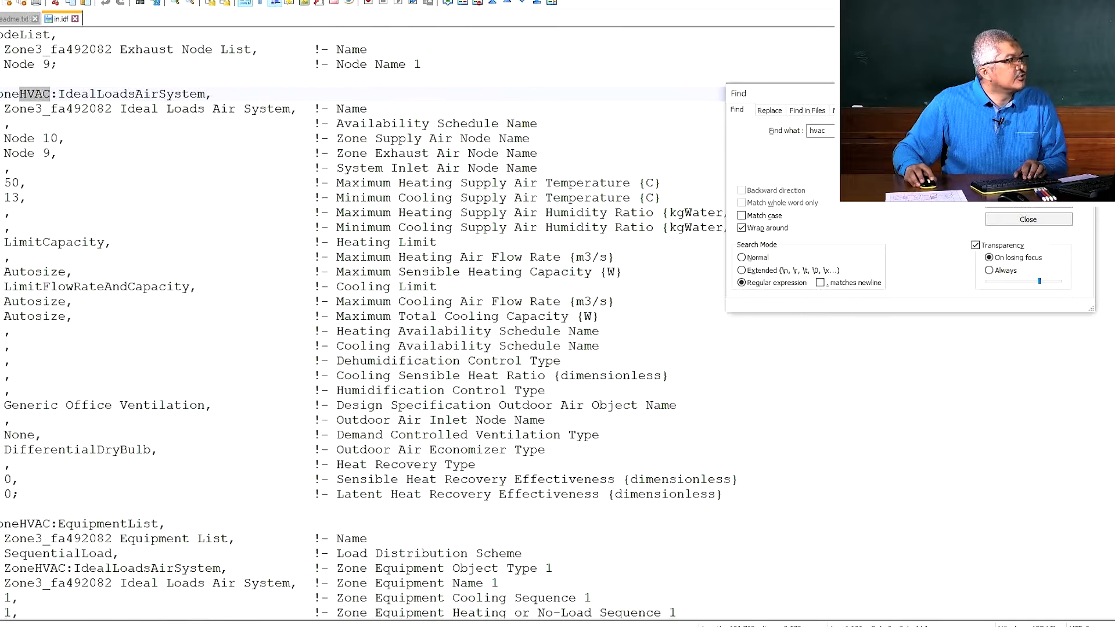
left_click_drag(0, 94, 0, 495)
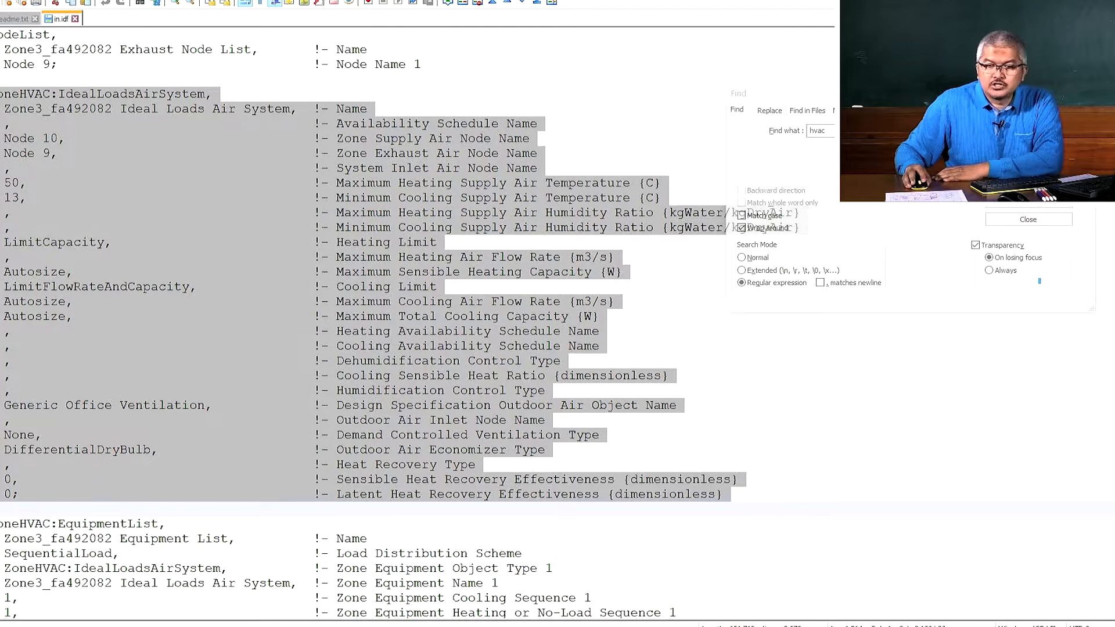
Leave Notepad++ and put File Explorer away to return to the Model and ModelToOSM components in Grasshopper.
key("alt+Tab")
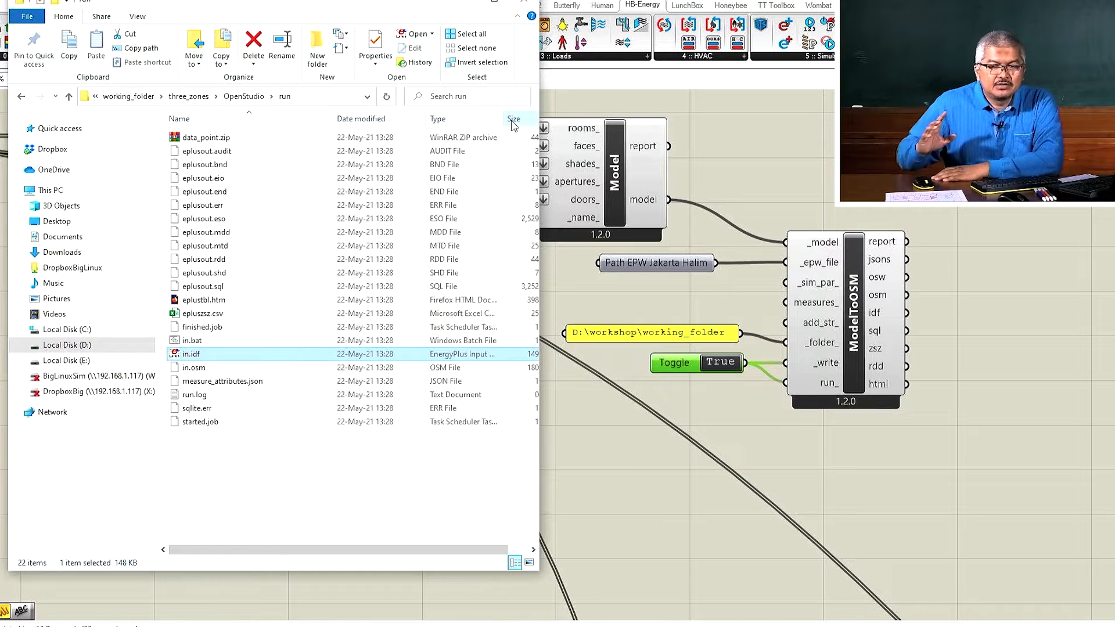
left_click(463, 4)
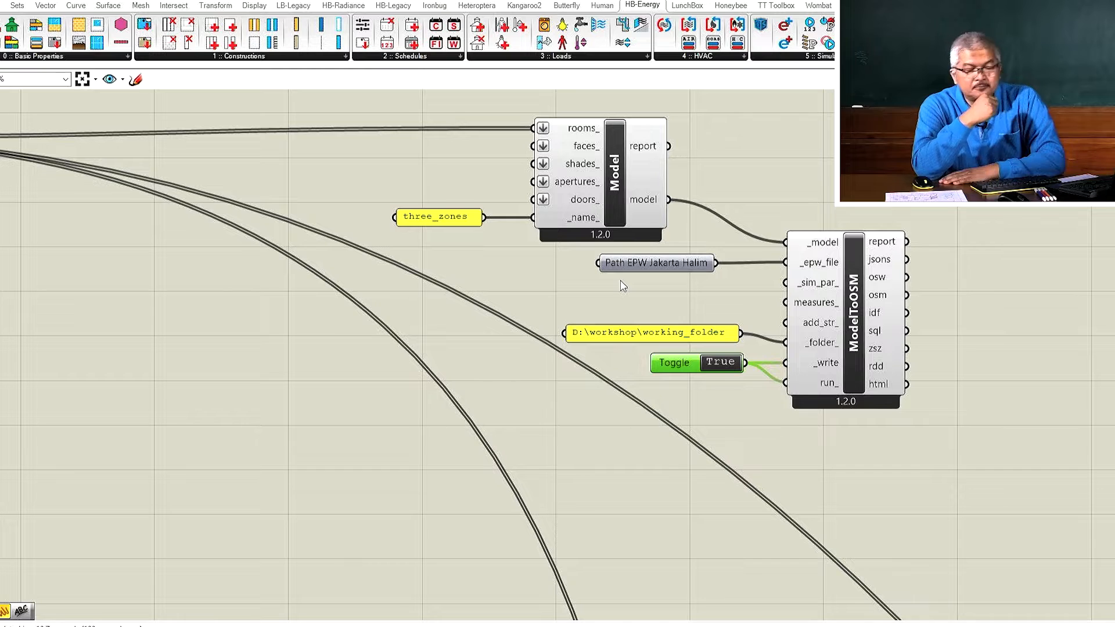
scroll(622, 285, "down", 3)
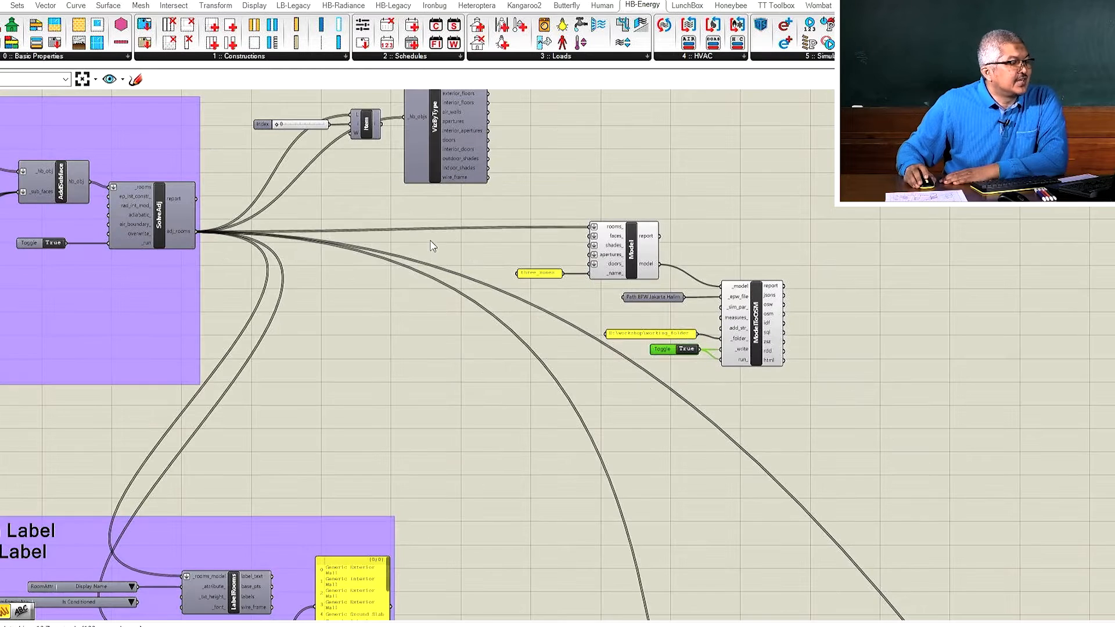
Add an HB All-Air HVAC component and an HB HeatCool HVAC component, one beneath the other, between SolveAdj and Model.
scroll(440, 306, "up", 3)
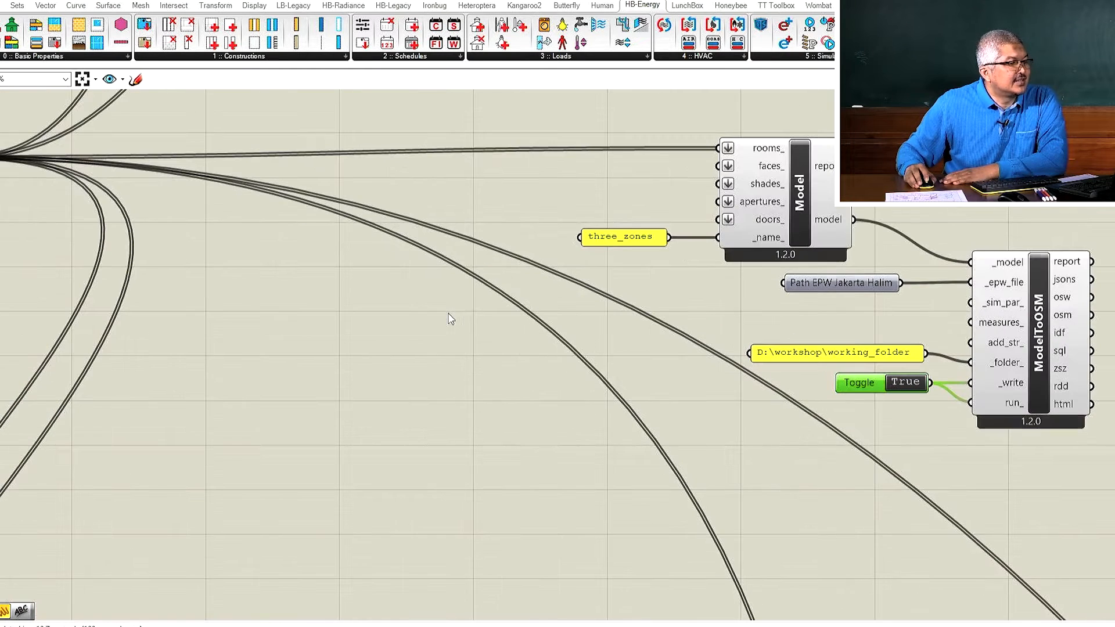
left_click(717, 58)
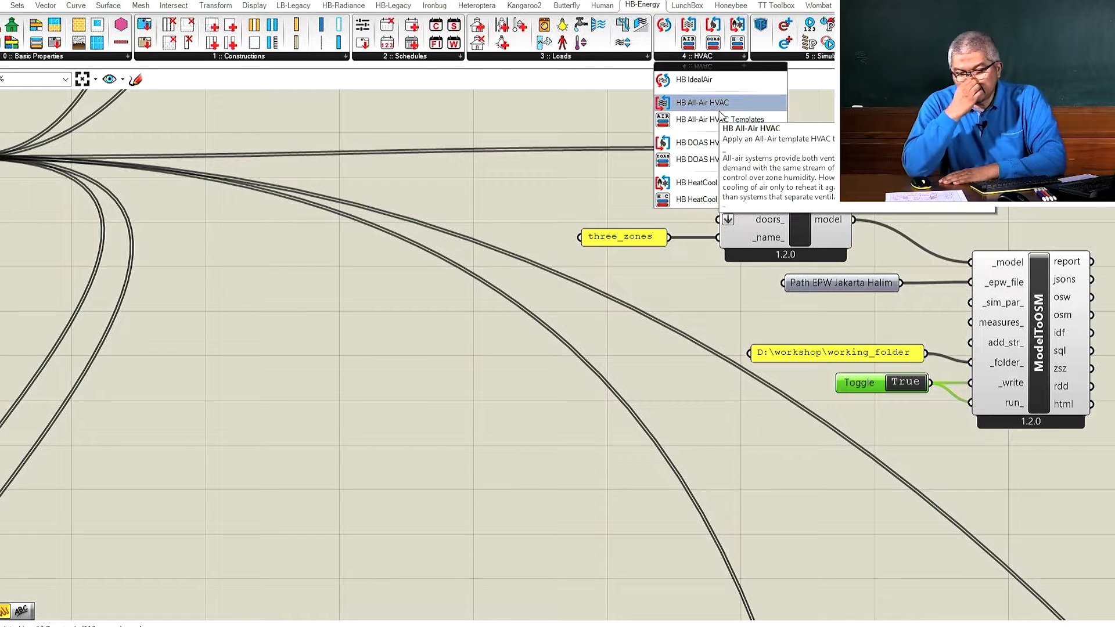
left_click_drag(705, 119, 395, 289)
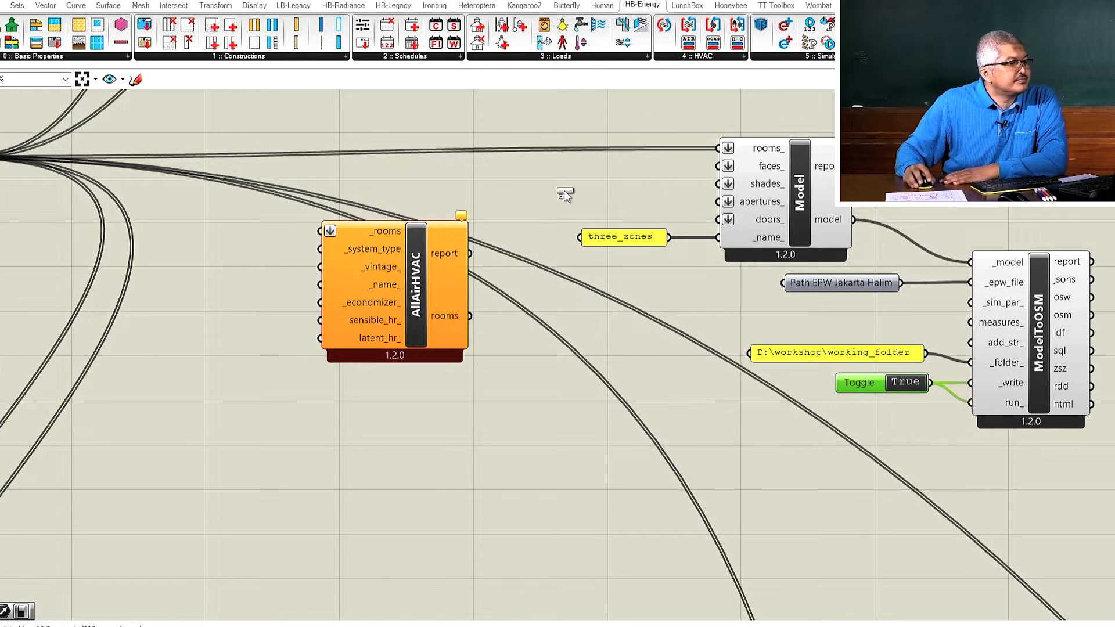
left_click(707, 57)
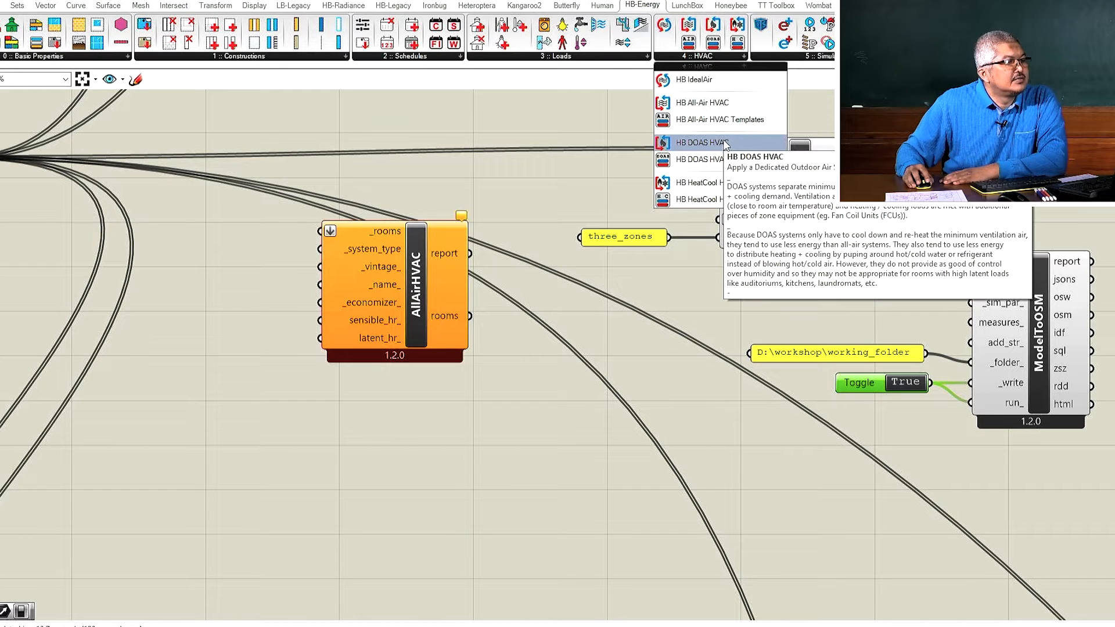
left_click_drag(720, 183, 412, 440)
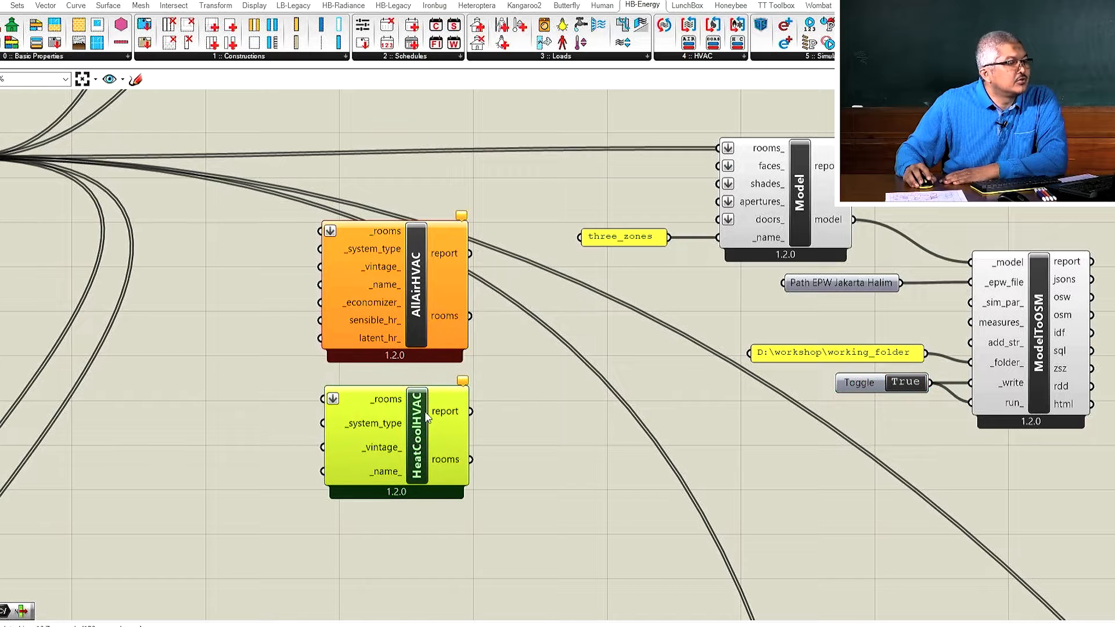
left_click(695, 59)
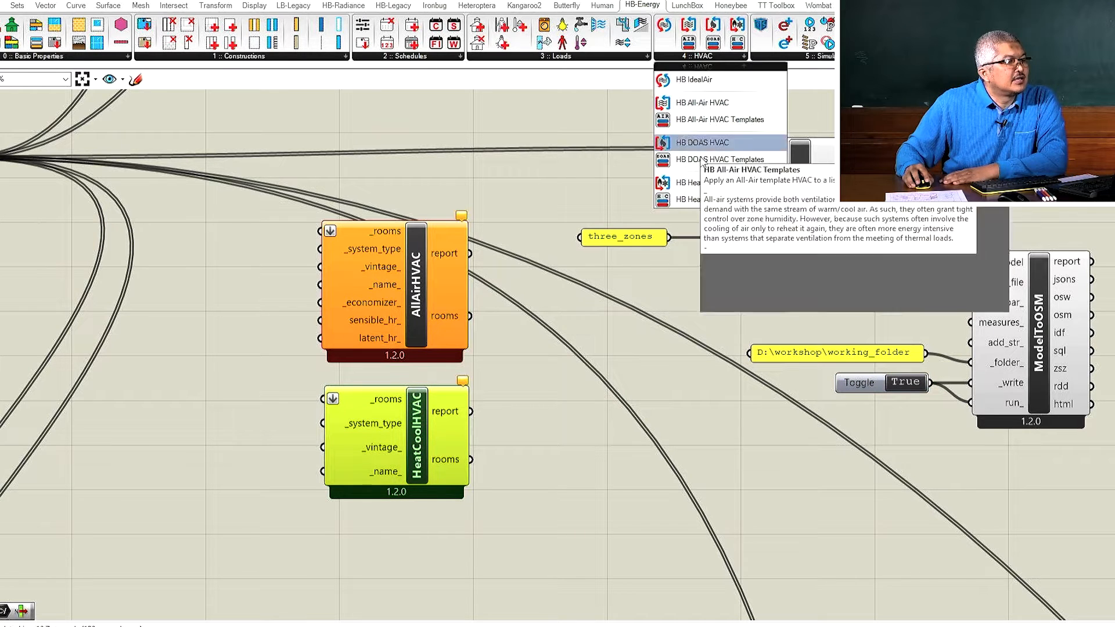
left_click_drag(720, 179, 413, 547)
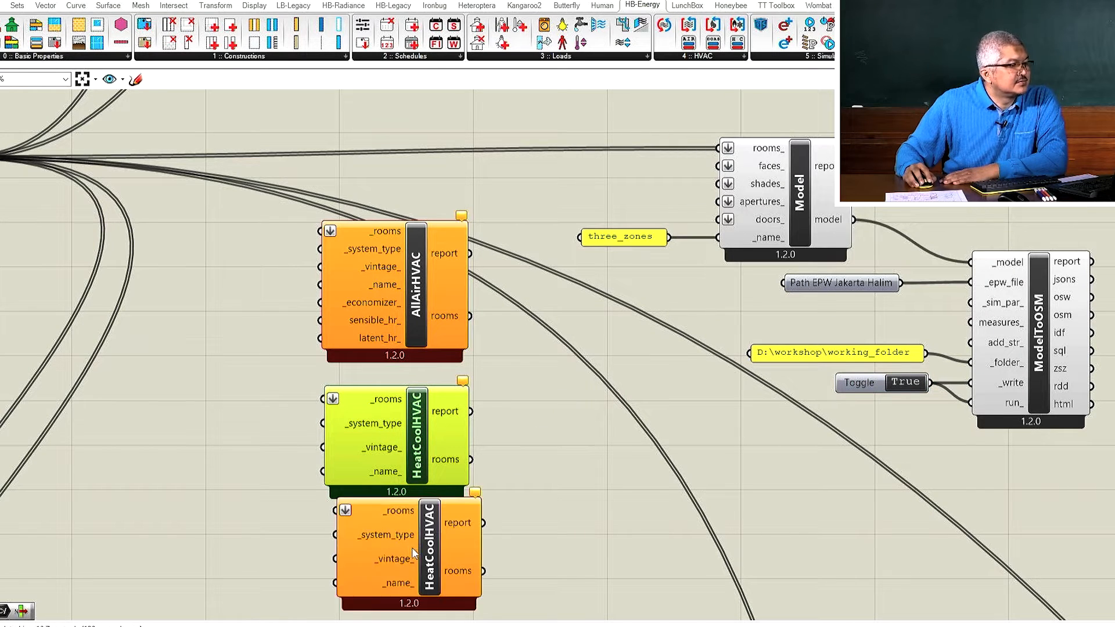
key("Delete")
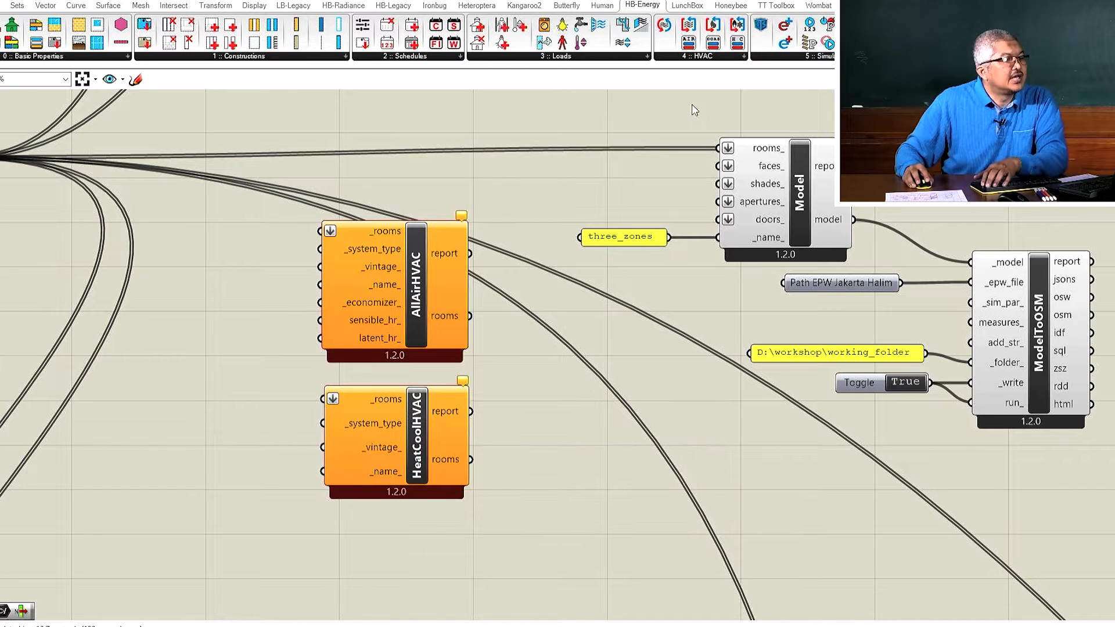
Add an HB DOAS HVAC component below the HeatCoolHVAC component.
left_click(719, 58)
left_click_drag(715, 144, 393, 568)
scroll(639, 247, "down", 4)
scroll(539, 439, "up", 2)
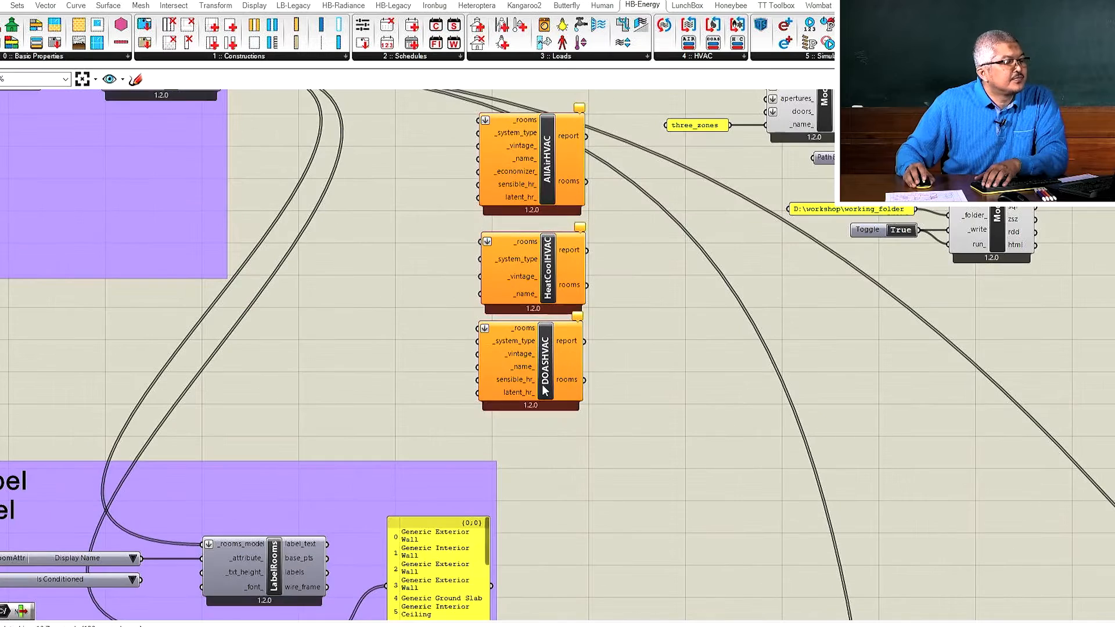
Move the Model and ModelToOSM group away from the HVAC components and align AllAirHVAC, HeatCoolHVAC and DOASHVAC in one column.
scroll(539, 439, "down", 3)
left_click_drag(598, 188, 922, 307)
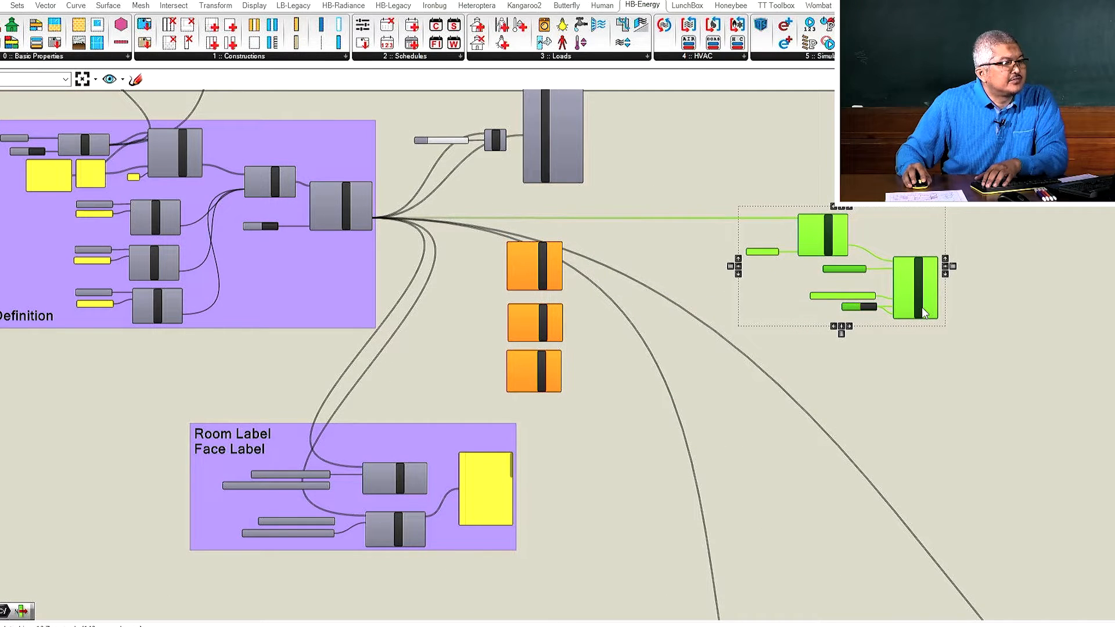
scroll(528, 270, "up", 2)
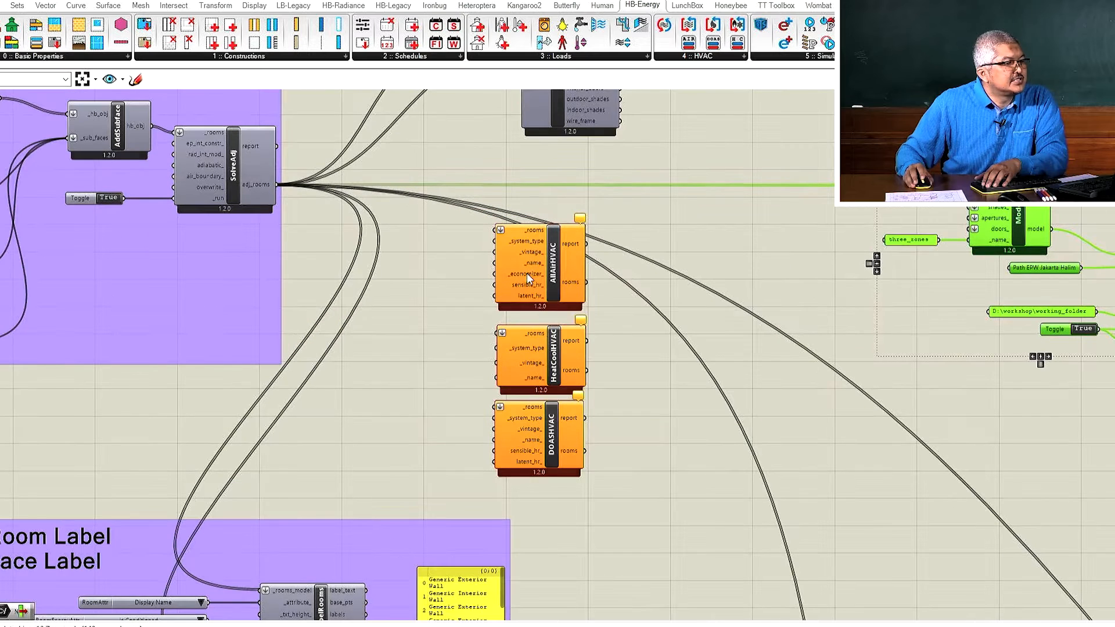
left_click(539, 281)
left_click_drag(540, 283, 553, 269)
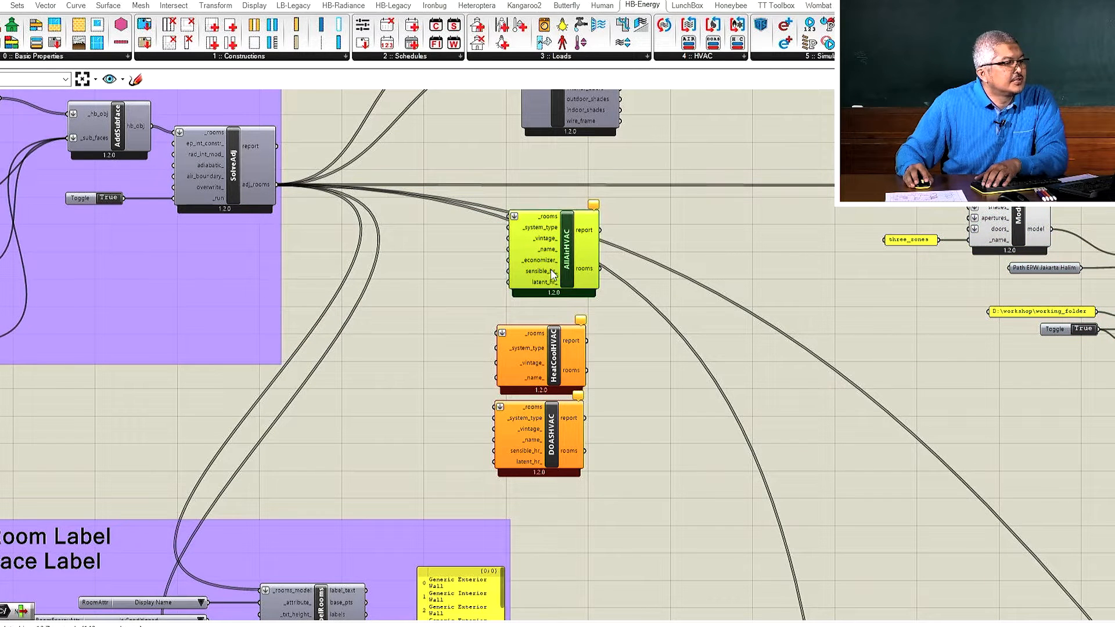
left_click_drag(540, 356, 549, 349)
left_click_drag(551, 432, 564, 426)
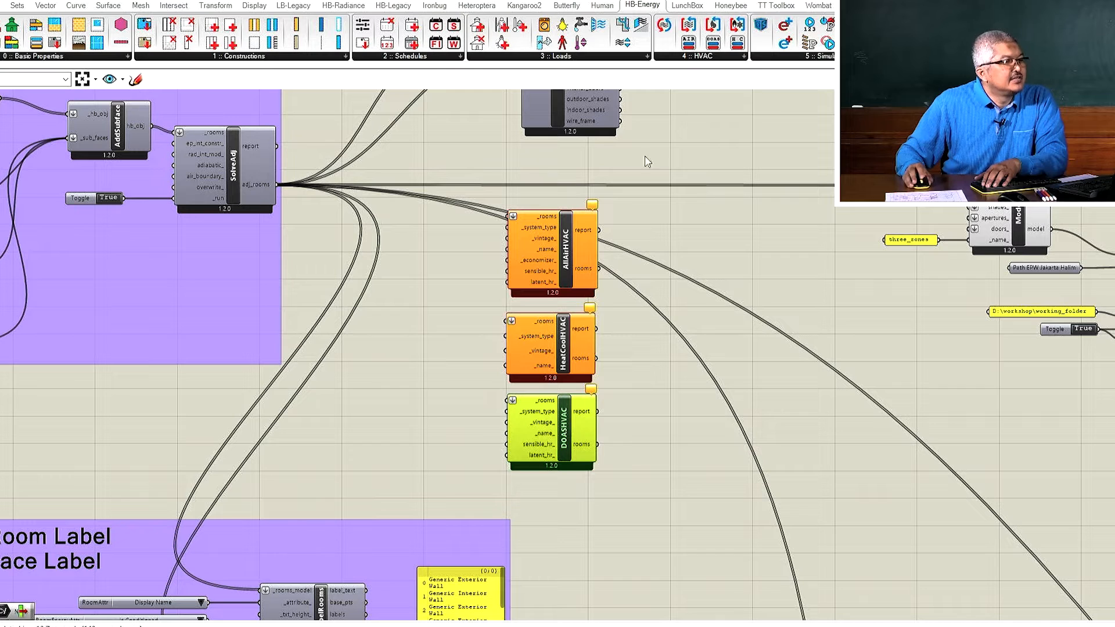
Add the HB All-Air HVAC Templates list beside AllAirHVAC and the HB DOAS HVAC Templates list beside DOASHVAC.
left_click(722, 57)
left_click(718, 120)
left_click(401, 234)
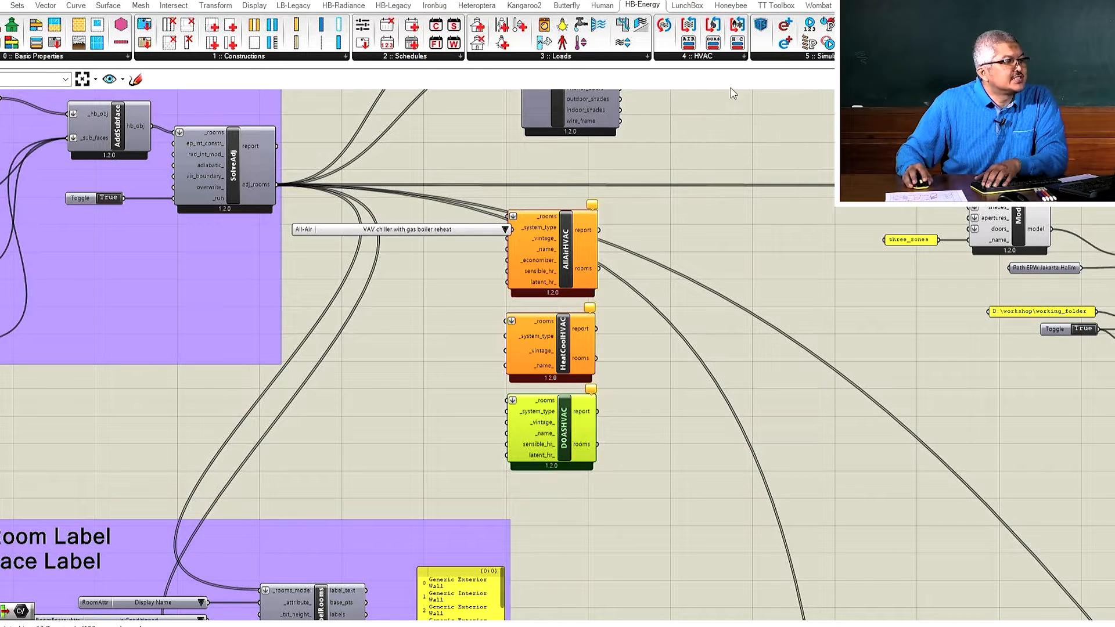
left_click(737, 58)
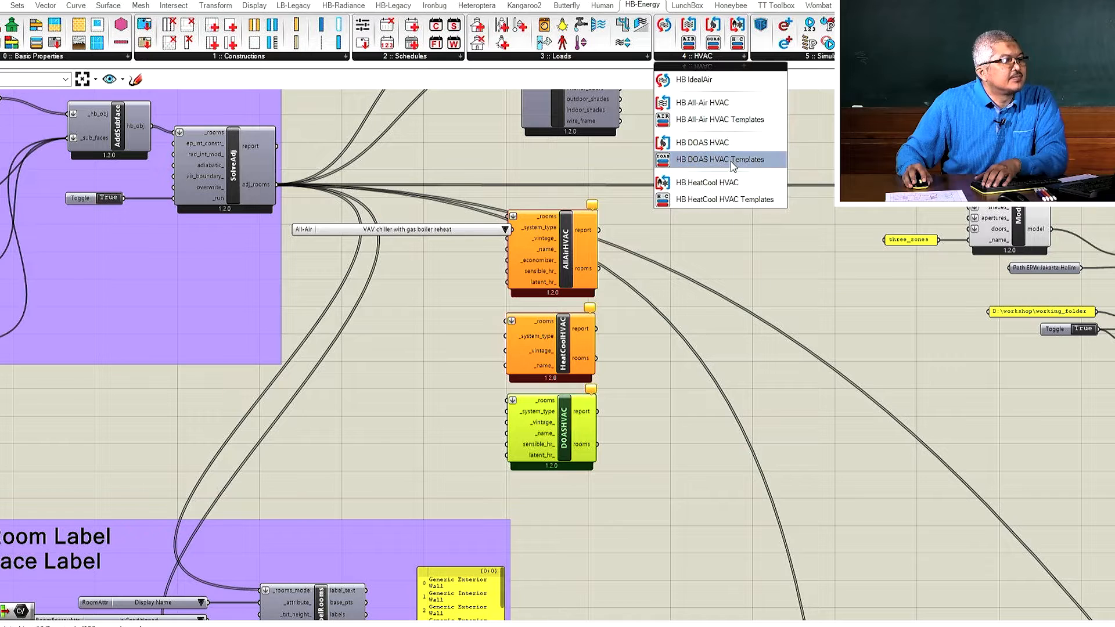
left_click(720, 157)
left_click(414, 418)
left_click(743, 57)
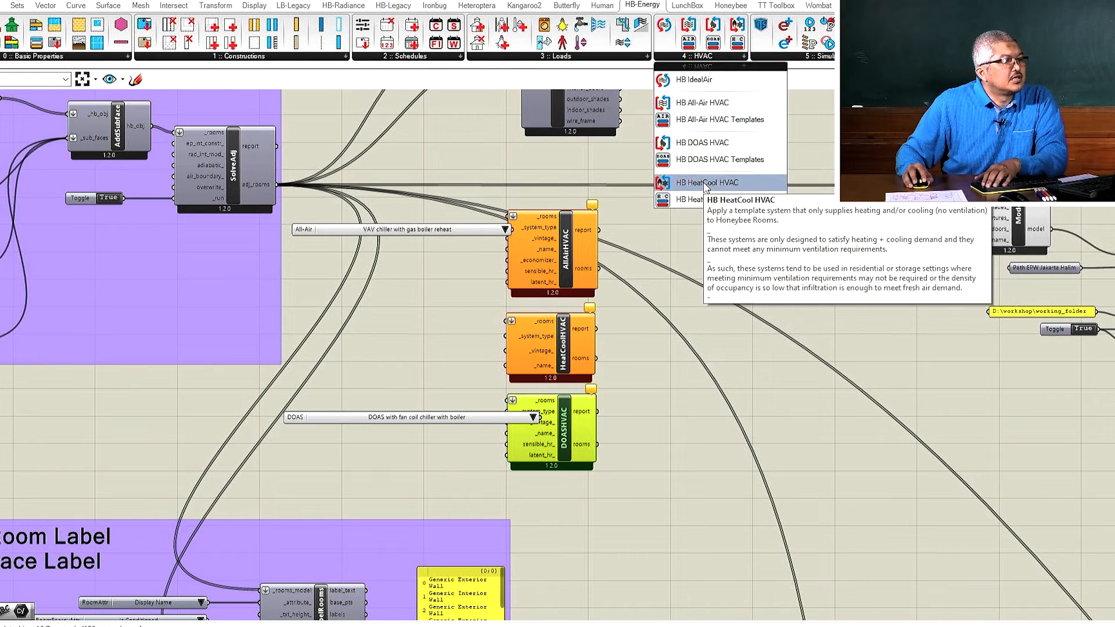
left_click(697, 183)
left_click(402, 334)
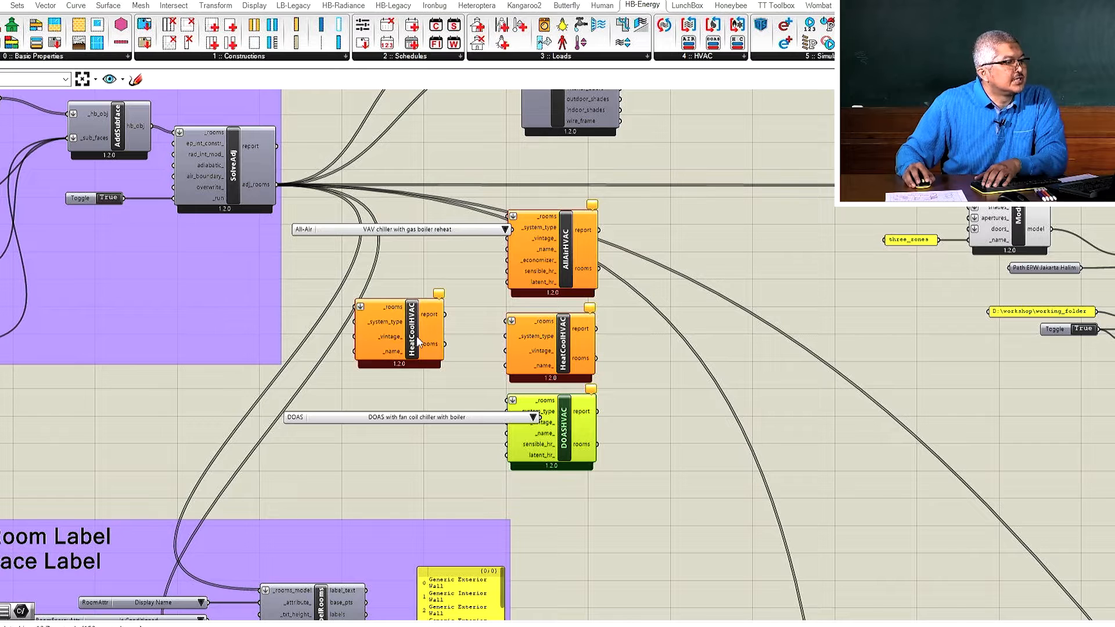
left_click(429, 327)
key("Delete")
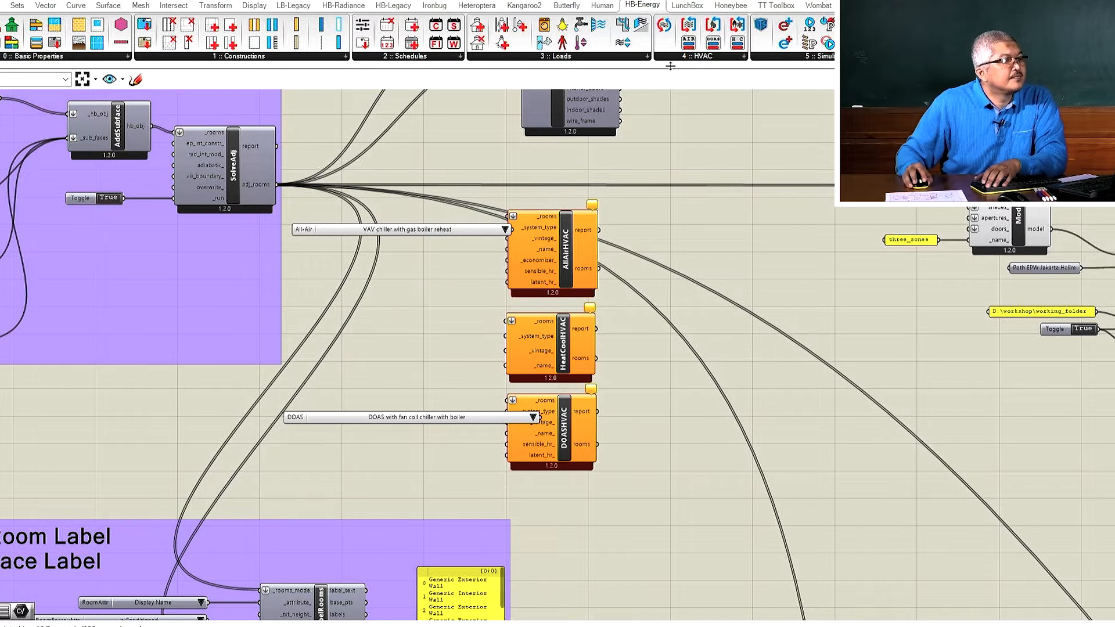
Add a second HB DOAS HVAC Templates list, make space beside HeatCoolHVAC, and connect the list to its _system_type input.
left_click(701, 57)
left_click(706, 160)
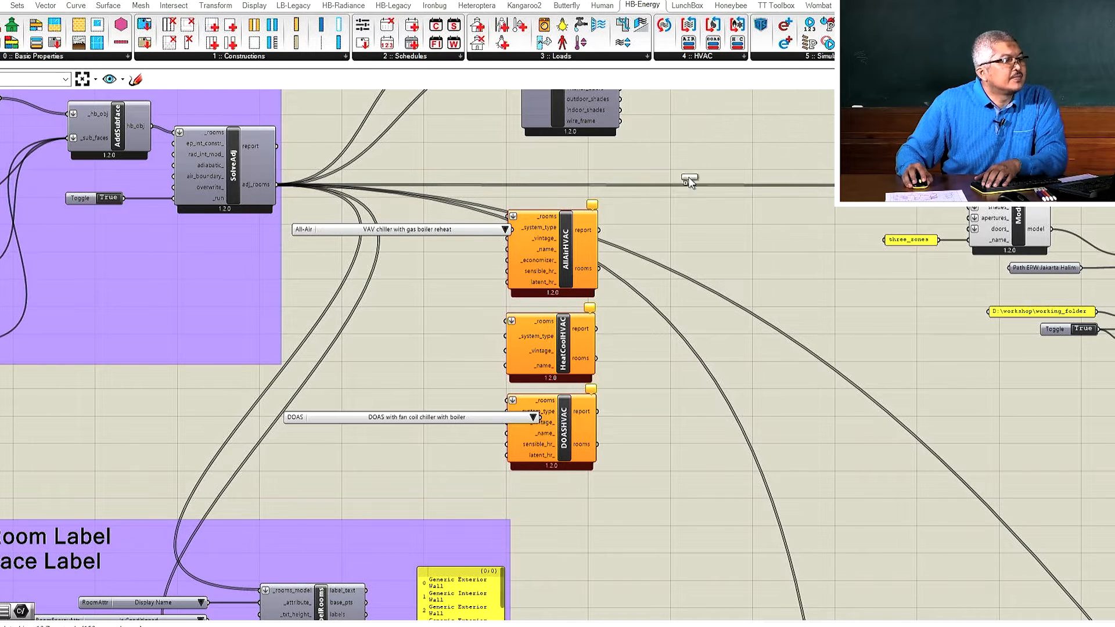
left_click(381, 339)
left_click_drag(569, 347, 638, 345)
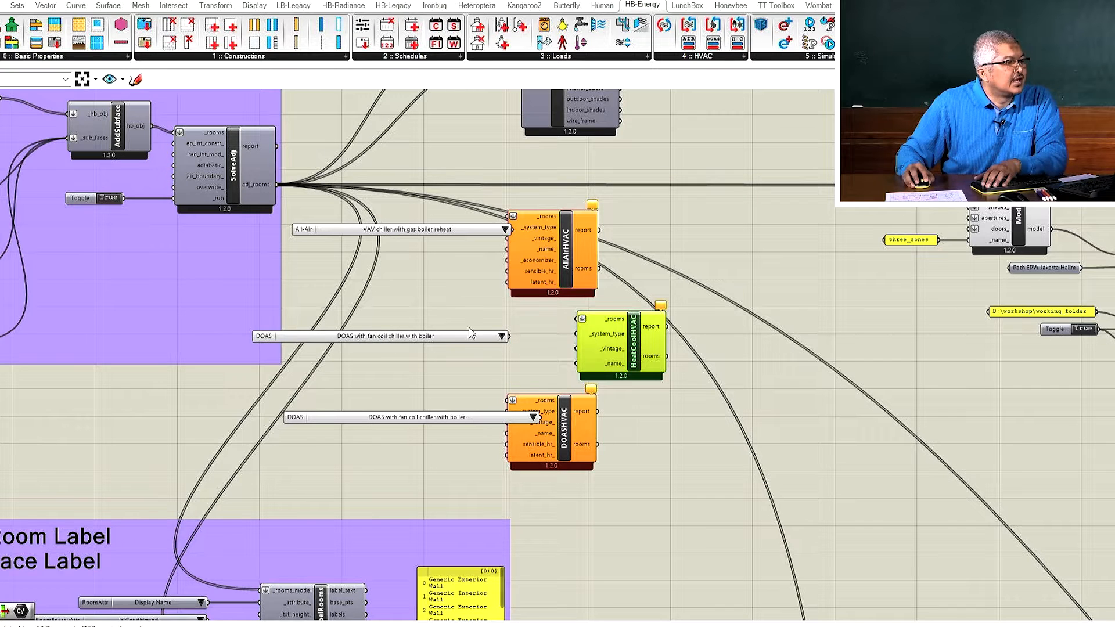
left_click_drag(454, 337, 576, 334)
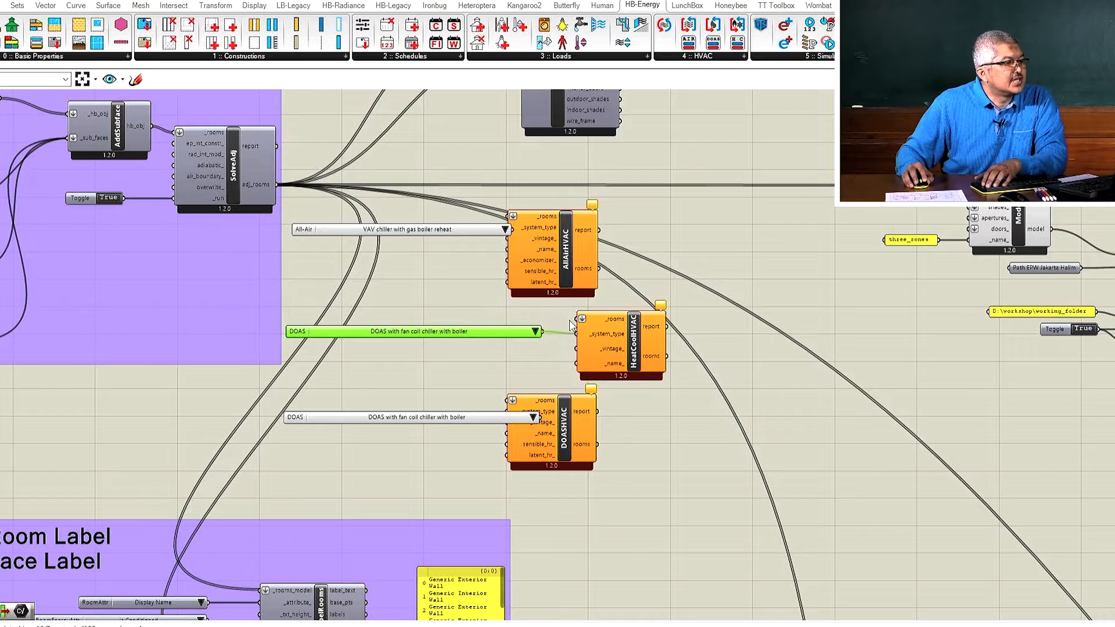
Move AllAirHVAC in line with HeatCoolHVAC and connect the All-Air template list to its _system_type input.
scroll(517, 243, "up", 3)
left_click(557, 257)
left_click_drag(611, 274, 764, 274)
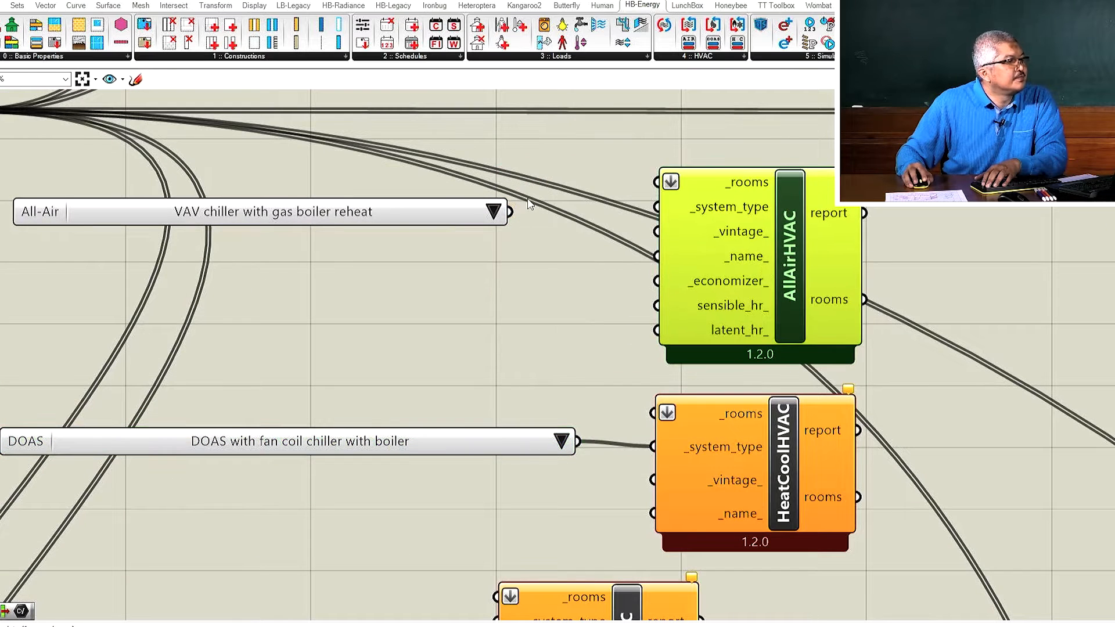
left_click_drag(509, 211, 647, 217)
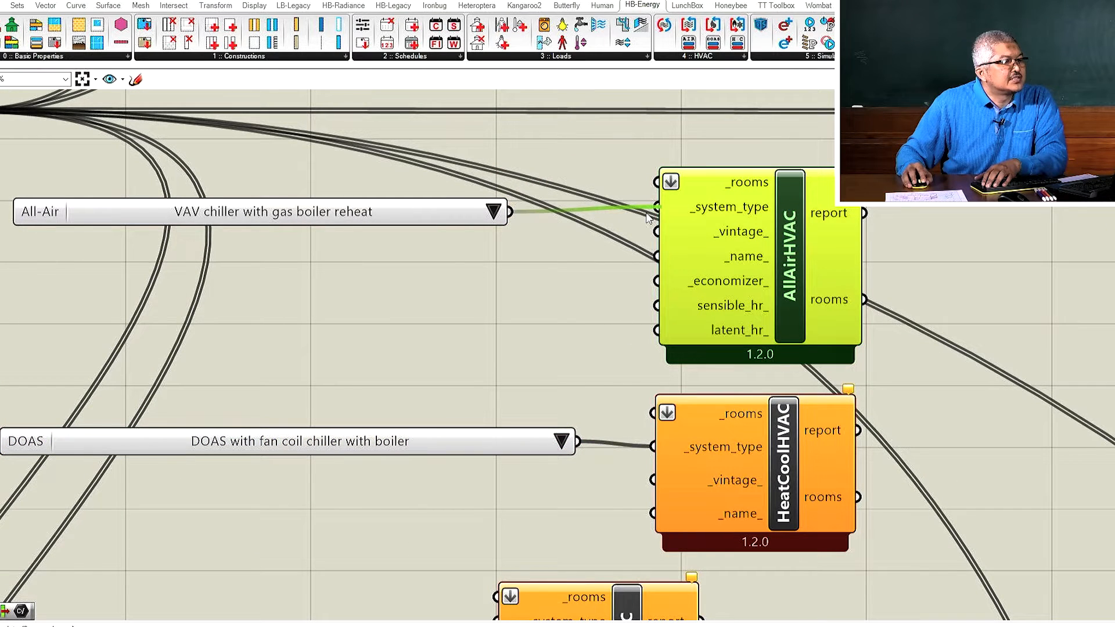
Move DOASHVAC clear of its DOAS template list and connect the list to the component's _system_type input.
scroll(720, 198, "down", 3)
left_click(763, 450)
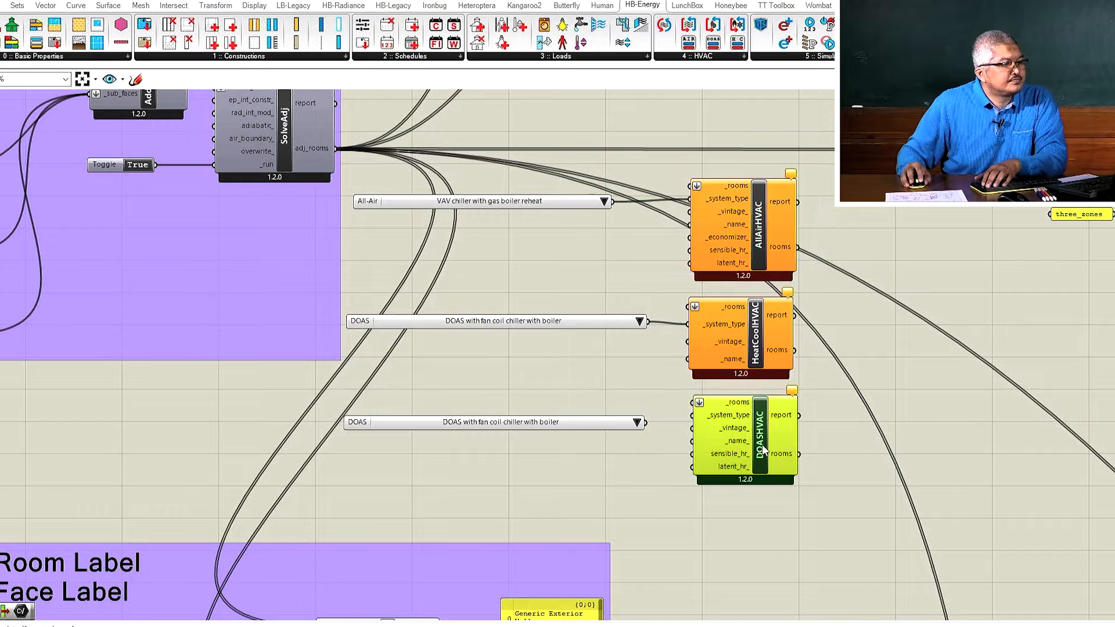
scroll(677, 441, "up", 3)
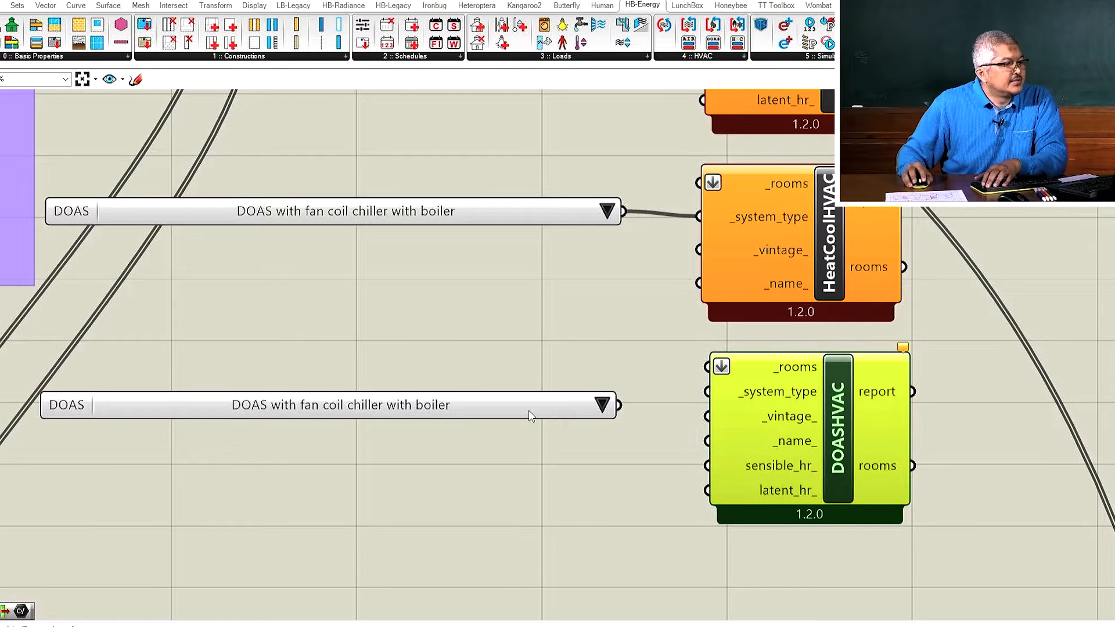
mouse_move(70, 419)
left_mouse_down()
mouse_move(66, 407)
mouse_move(64, 425)
left_mouse_up()
left_click_drag(612, 410, 707, 391)
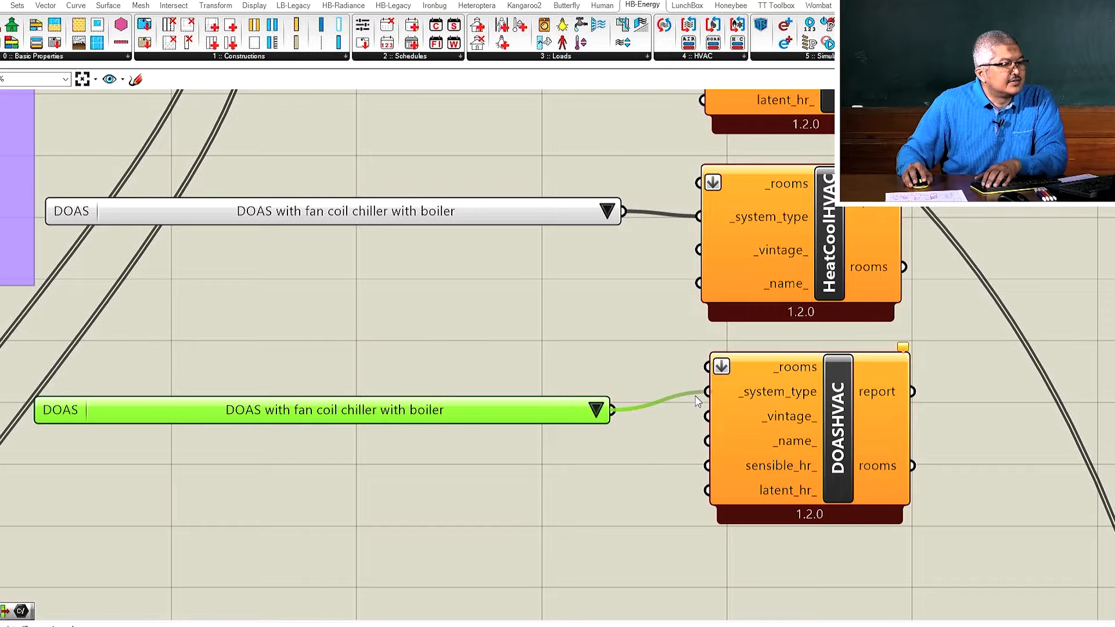
Connect SolveAdj's adj_rooms output to the _rooms inputs of AllAirHVAC and HeatCoolHVAC.
scroll(766, 482, "down", 3)
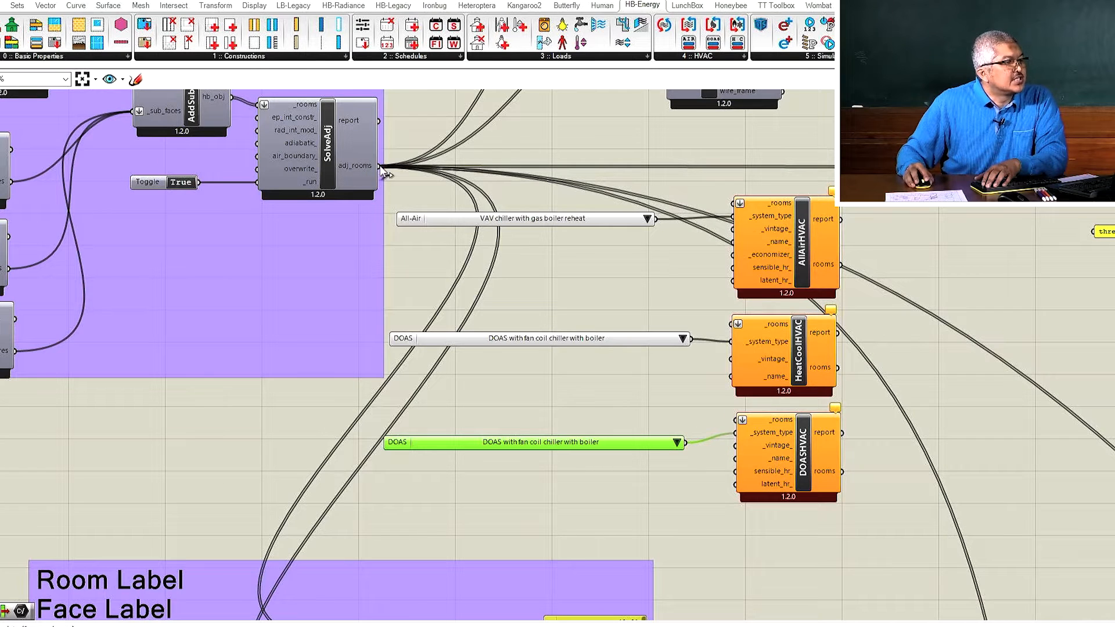
scroll(491, 169, "up", 2)
left_click_drag(336, 165, 827, 217)
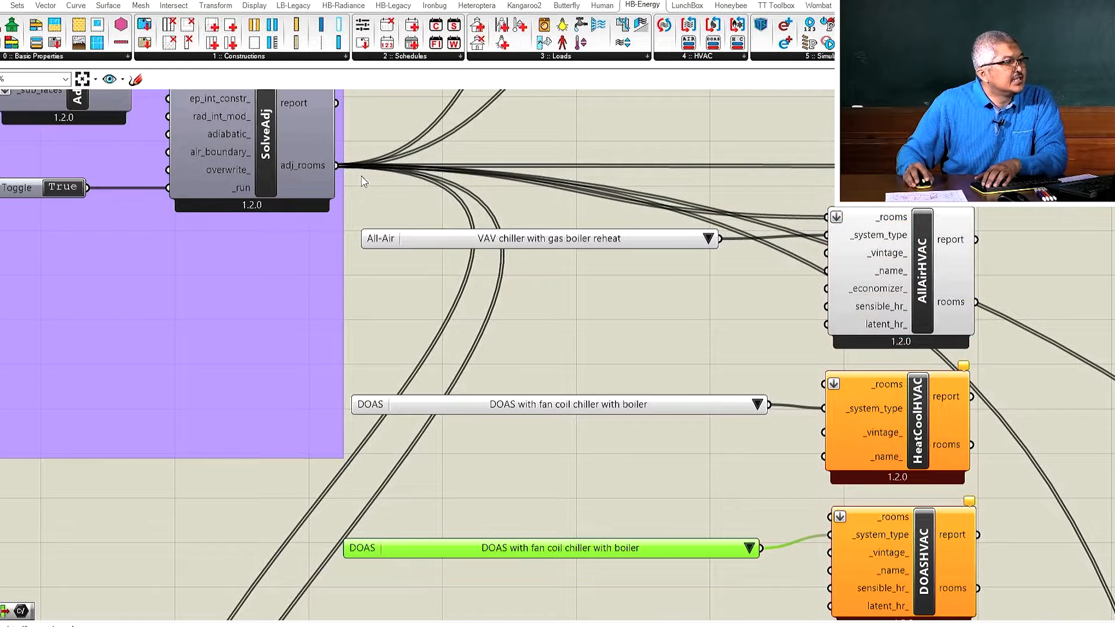
left_click_drag(336, 165, 823, 384)
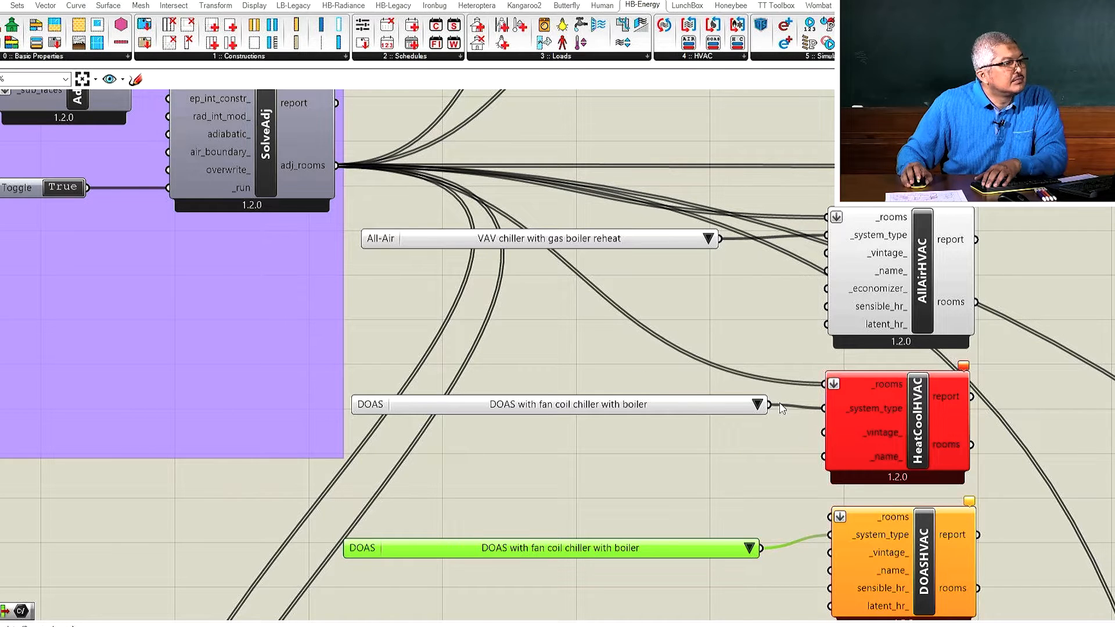
Check the rooms feeding HeatCoolHVAC, and connect SolveAdj's adj_rooms output to DOASHVAC's _rooms input.
mouse_move(881, 388)
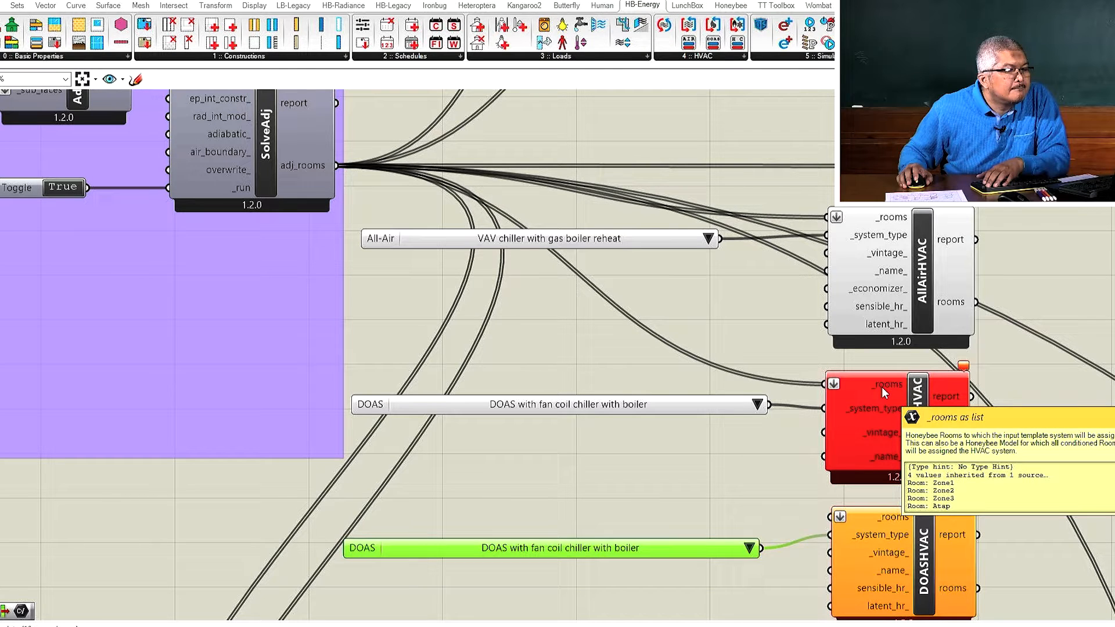
scroll(903, 289, "up", 4)
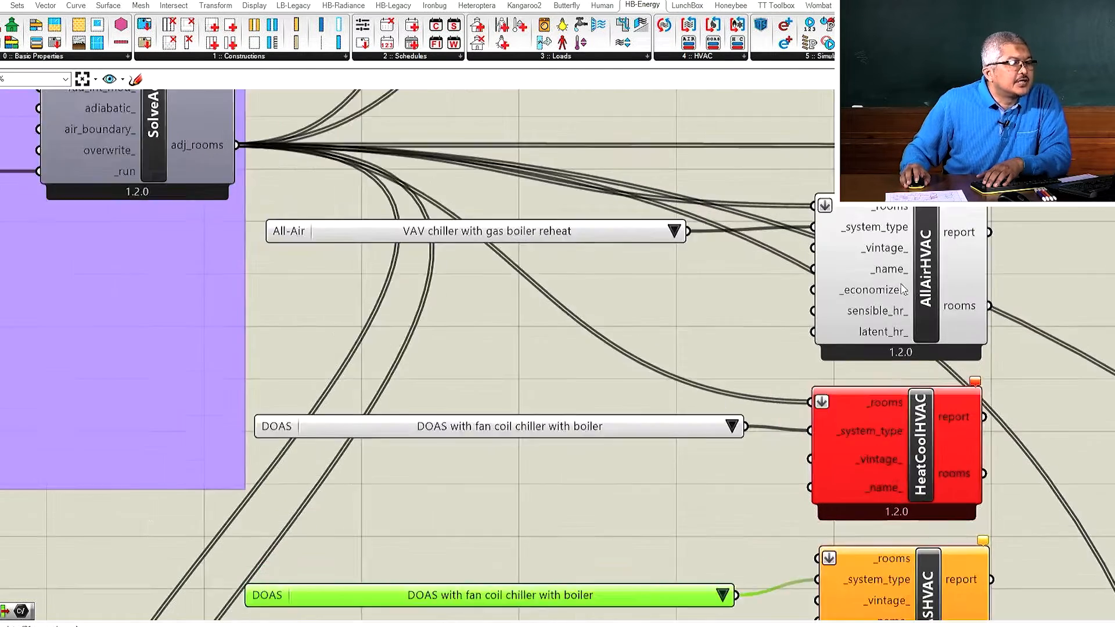
scroll(902, 289, "down", 4)
scroll(897, 385, "up", 1)
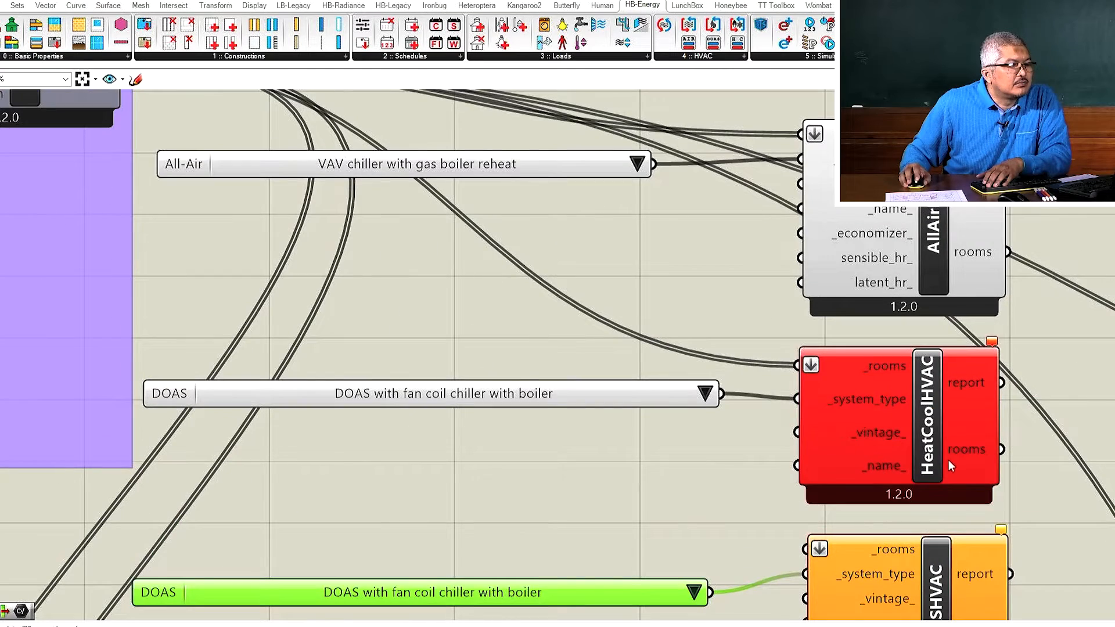
scroll(919, 417, "down", 1)
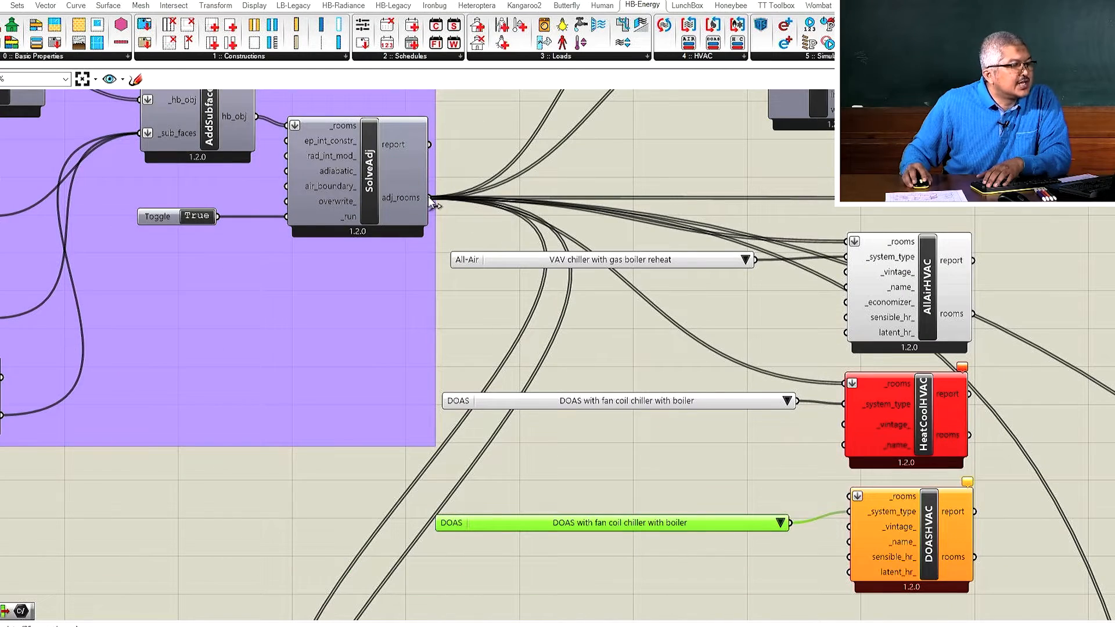
left_click_drag(428, 197, 894, 505)
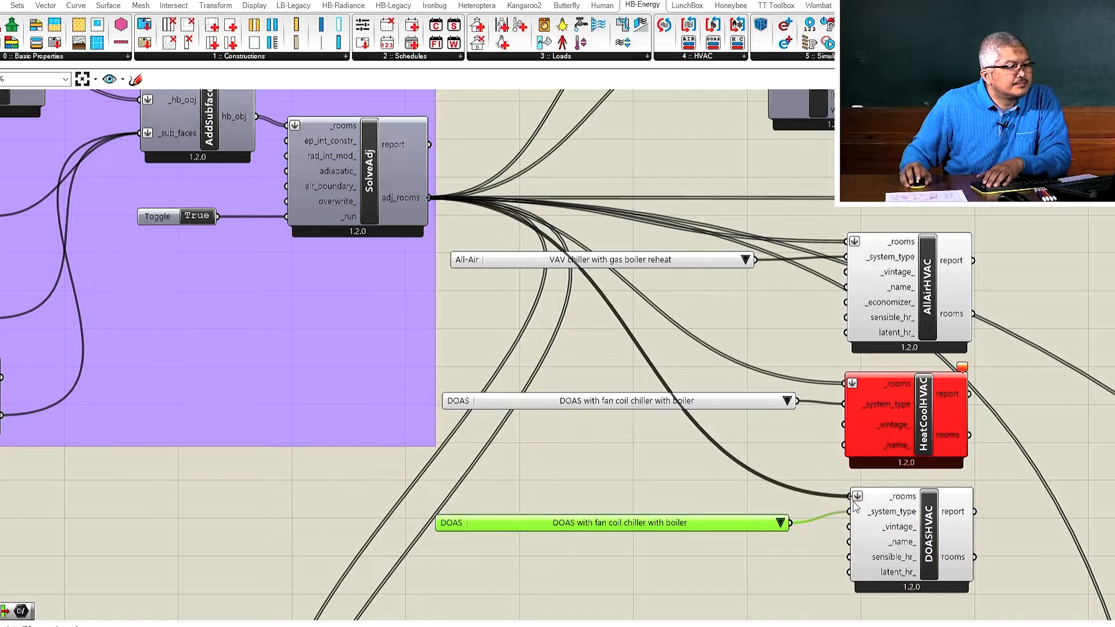
scroll(869, 406, "up", 3)
scroll(847, 360, "down", 3)
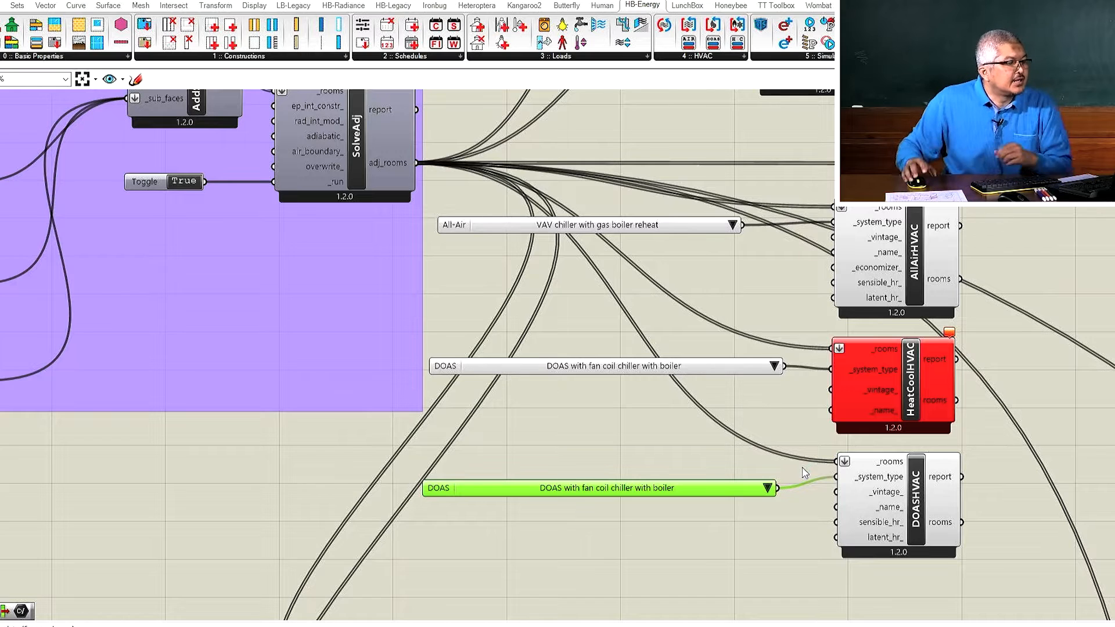
Replace the DOAS list feeding HeatCoolHVAC with an HB HeatCool HVAC Templates list connected to its _system_type input.
left_click(438, 367)
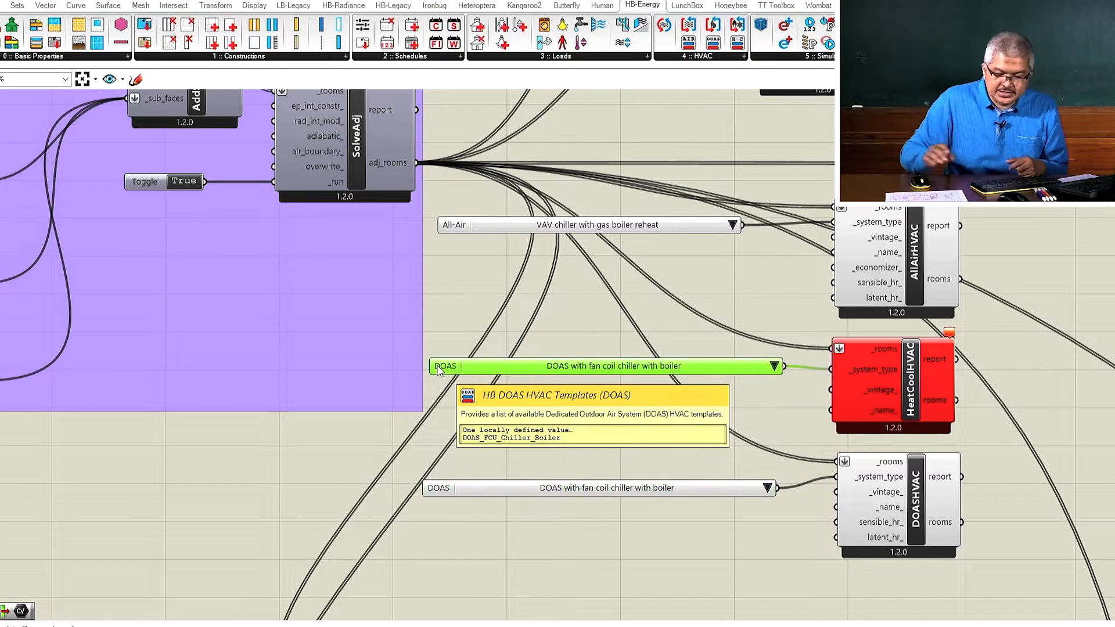
key("Delete")
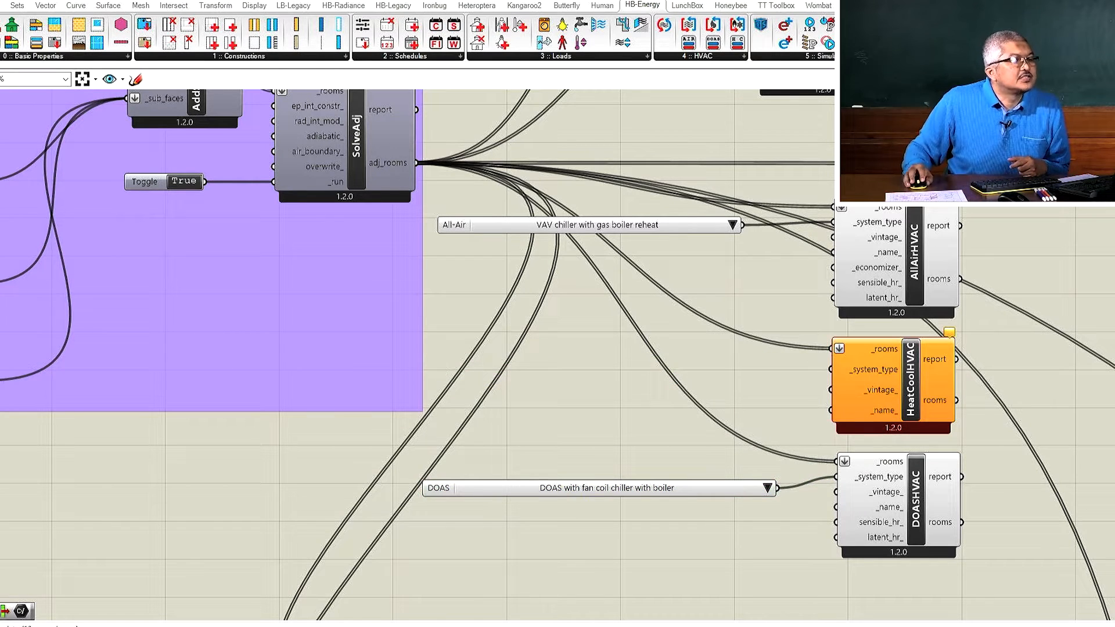
left_click(737, 59)
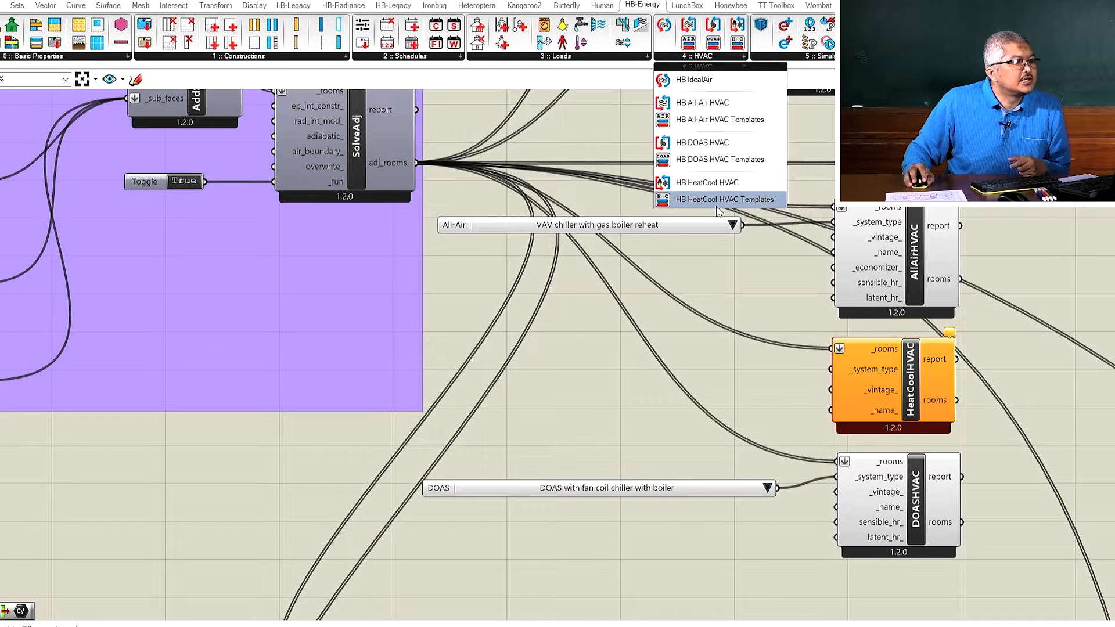
left_click_drag(720, 199, 617, 360)
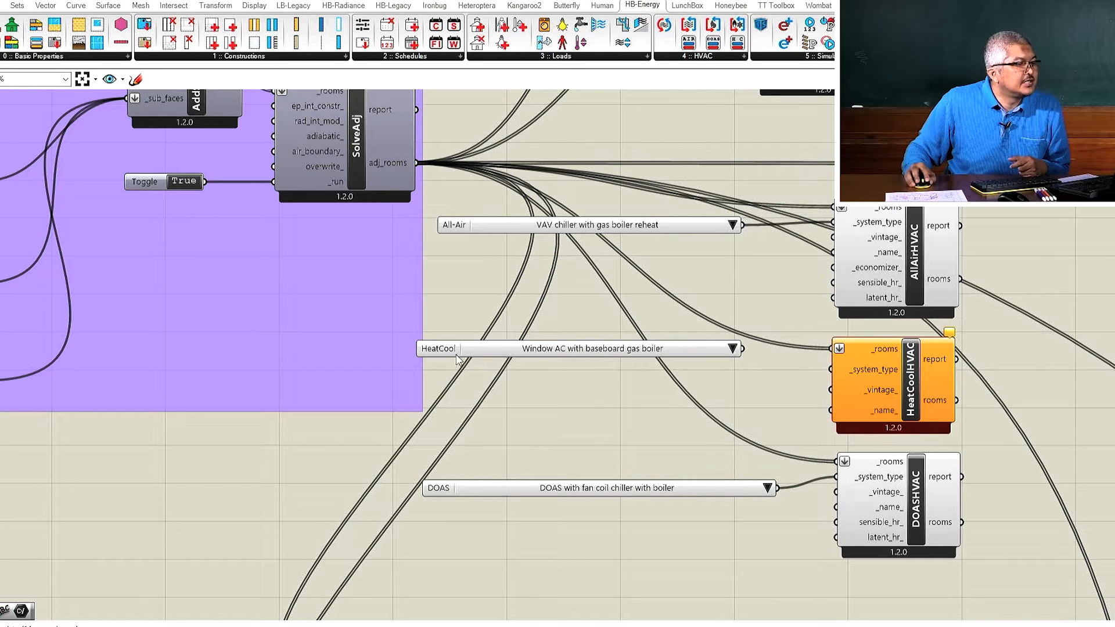
left_click_drag(457, 356, 481, 380)
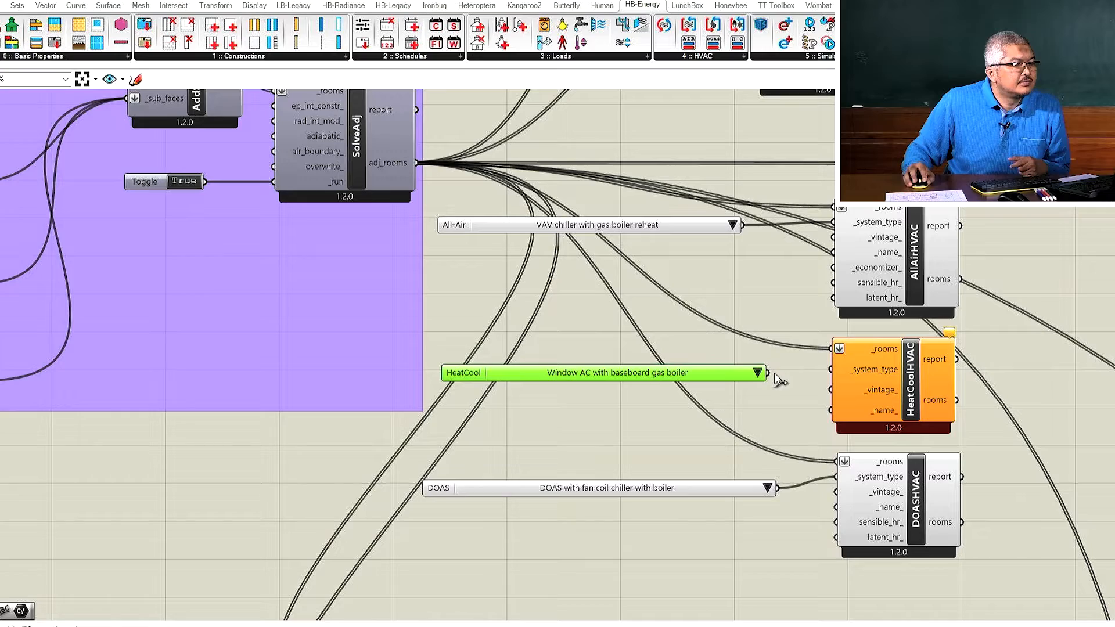
left_click_drag(768, 373, 831, 370)
Set the All-Air template to PSZ-AC with no heat and move its list closer to AllAirHVAC.
scroll(895, 291, "down", 3)
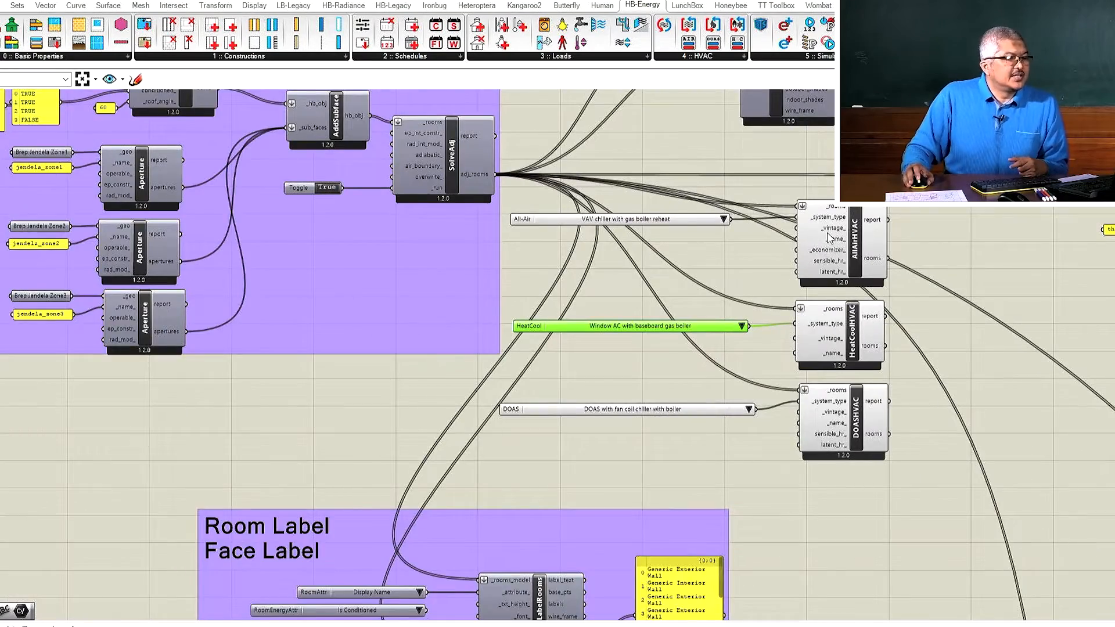
scroll(824, 239, "up", 2)
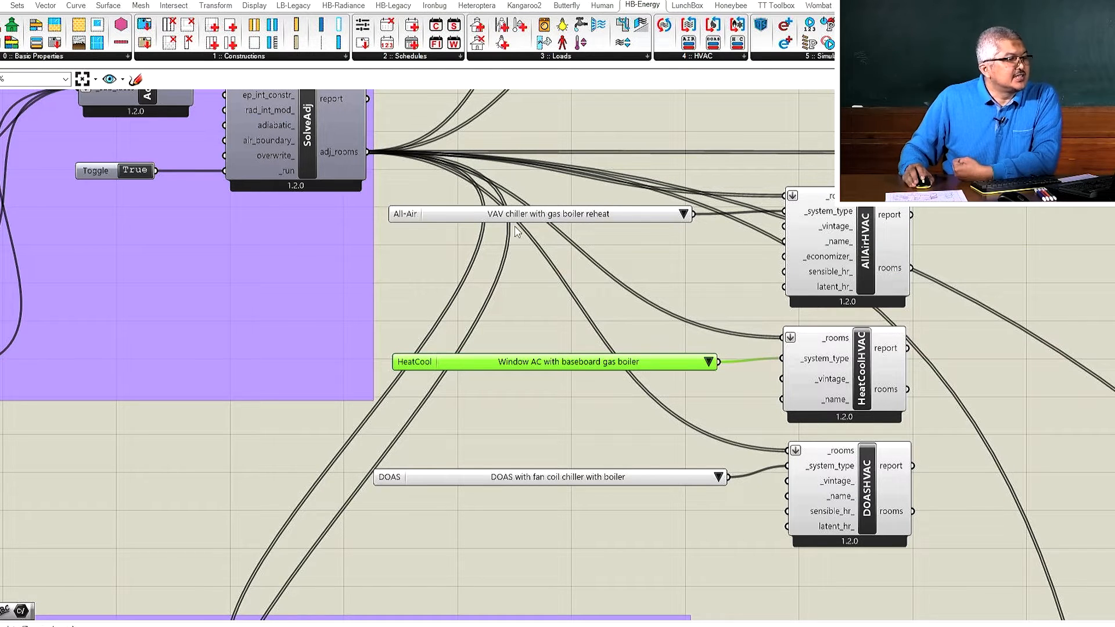
scroll(714, 195, "up", 2)
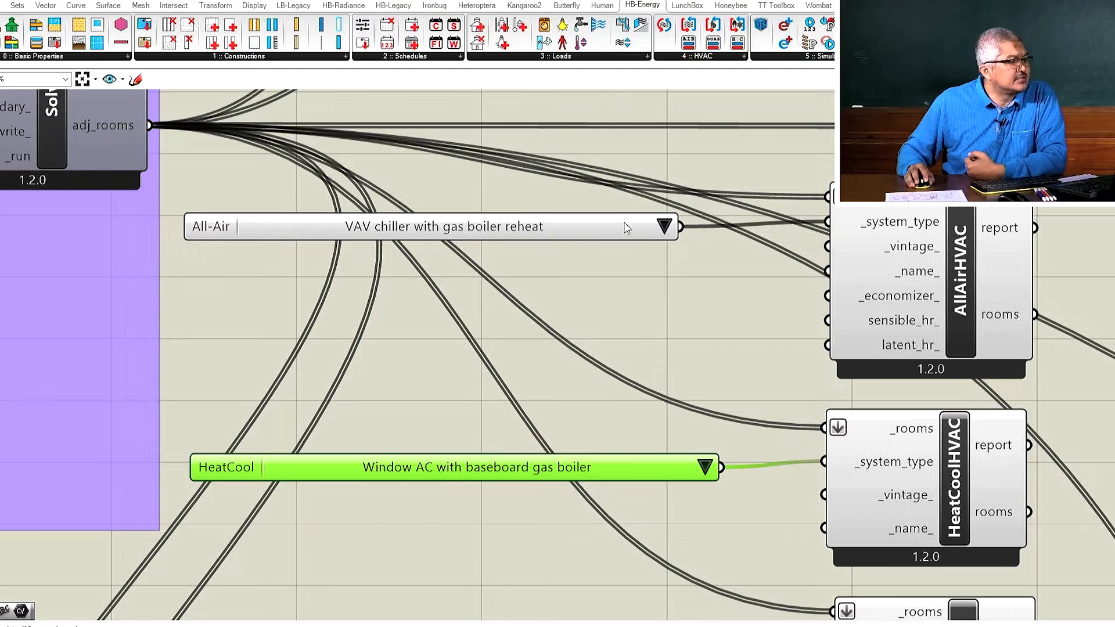
left_click(663, 226)
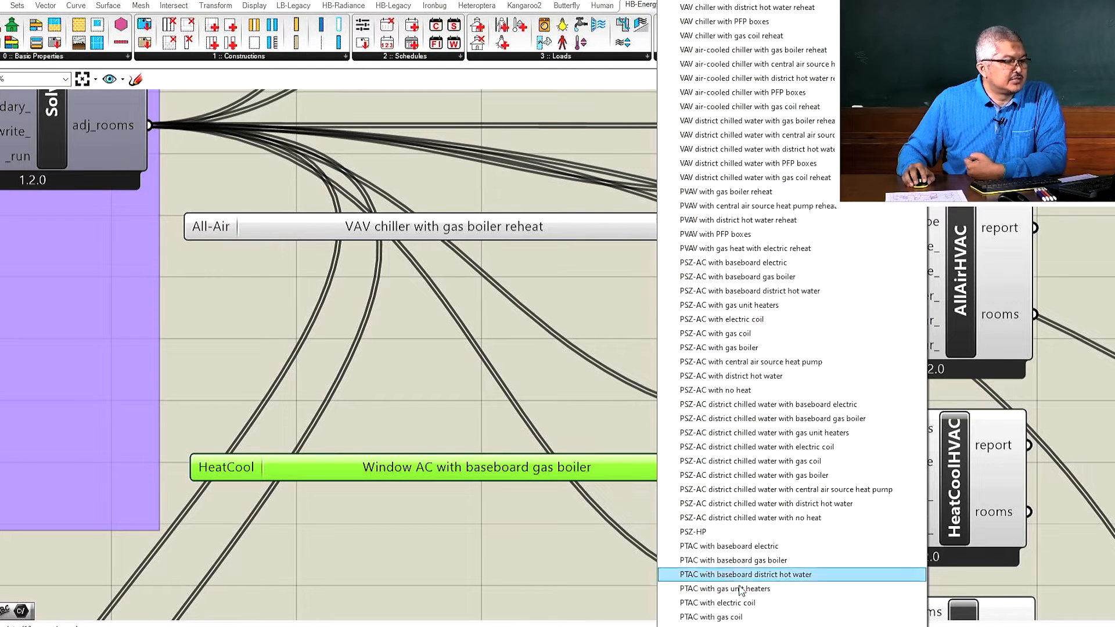
left_click(755, 625)
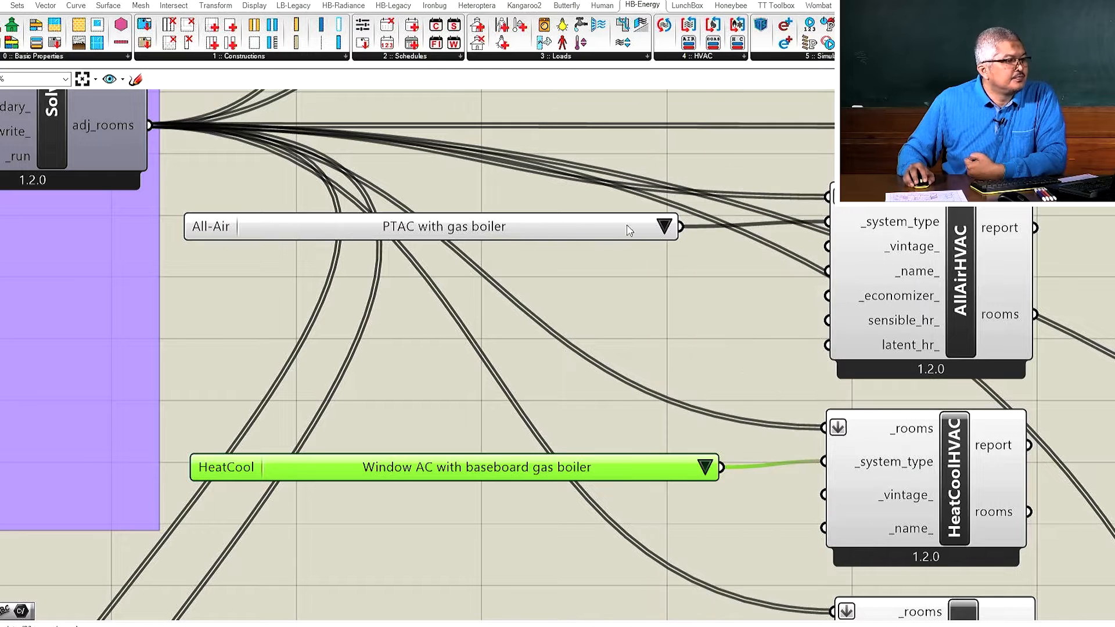
left_click(661, 226)
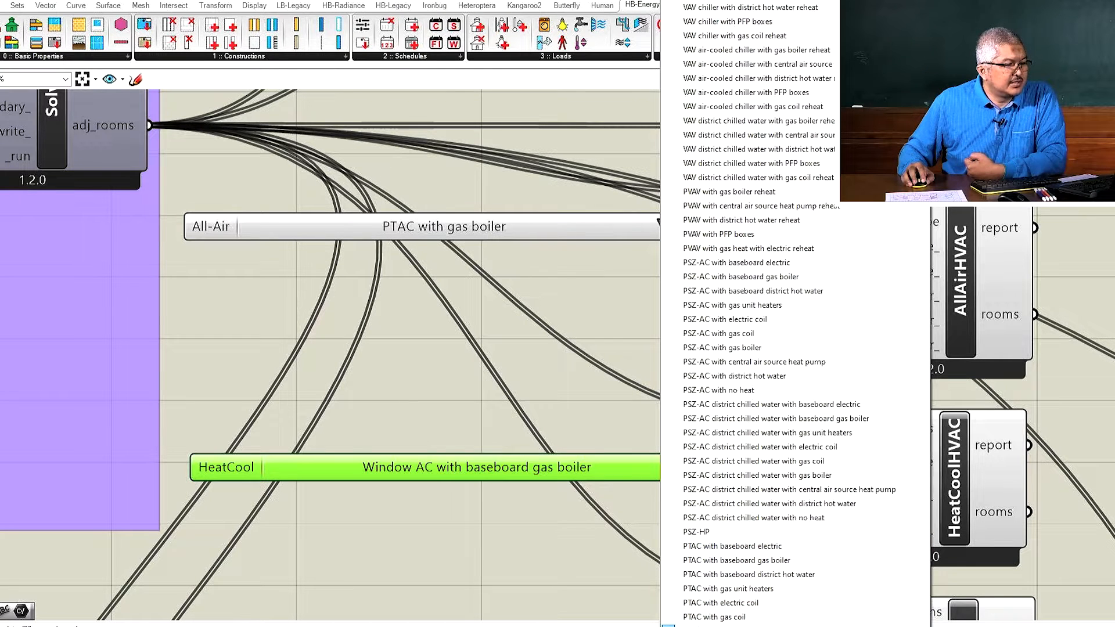
mouse_move(793, 624)
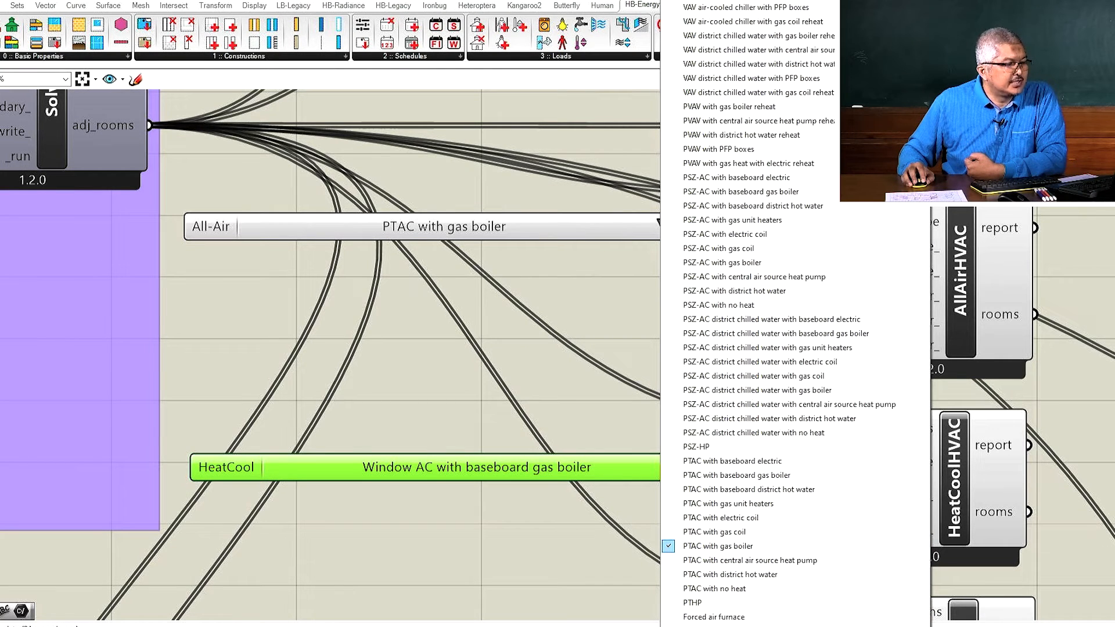
scroll(778, 312, "up", 2)
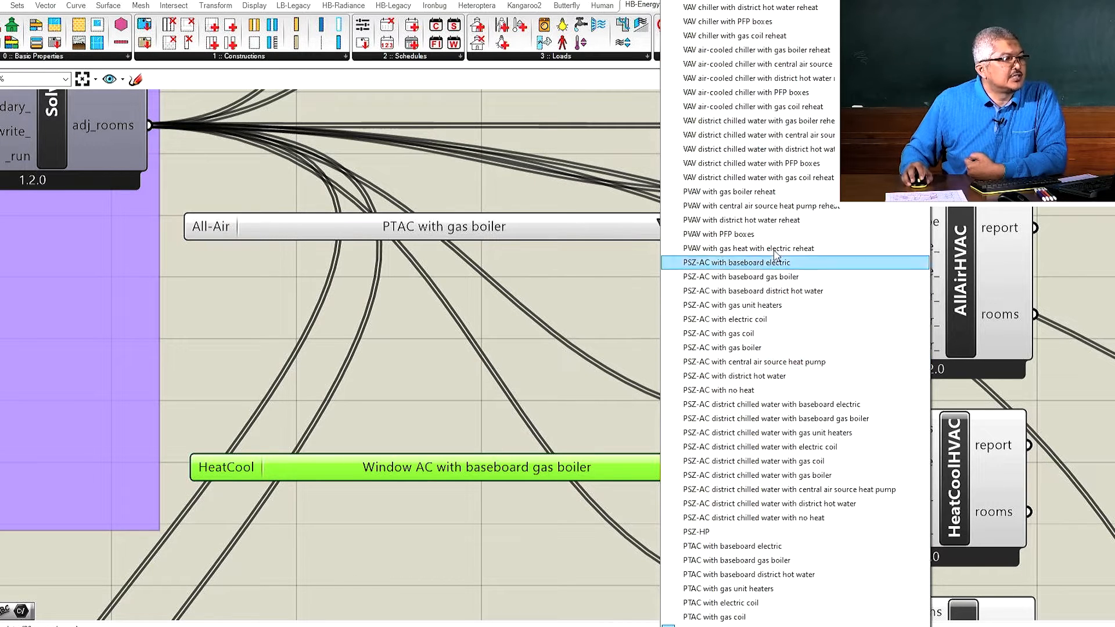
left_click(737, 397)
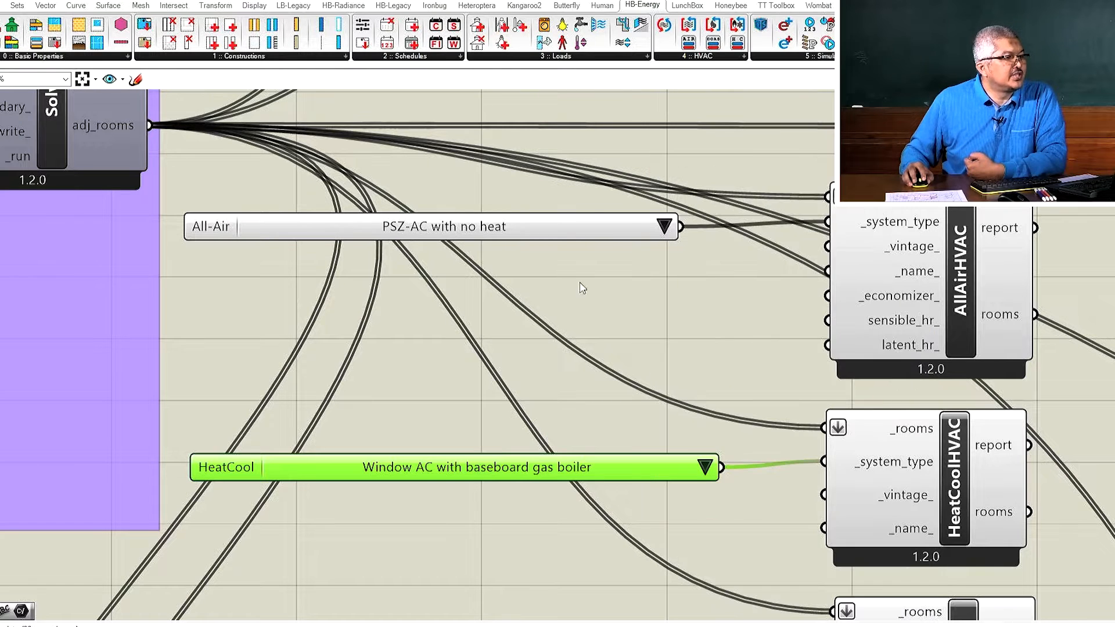
left_click(254, 228)
left_click_drag(251, 224, 252, 222)
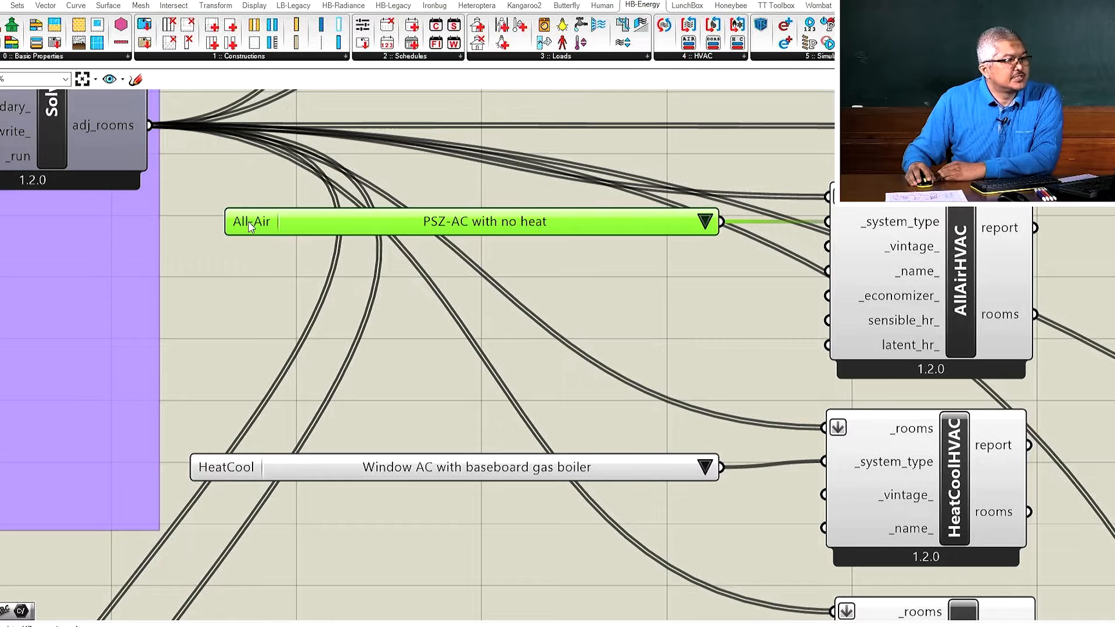
Set the HeatCool template to VRF and the DOAS template to DOAS with VRF.
scroll(319, 225, "down", 3)
scroll(368, 490, "up", 4)
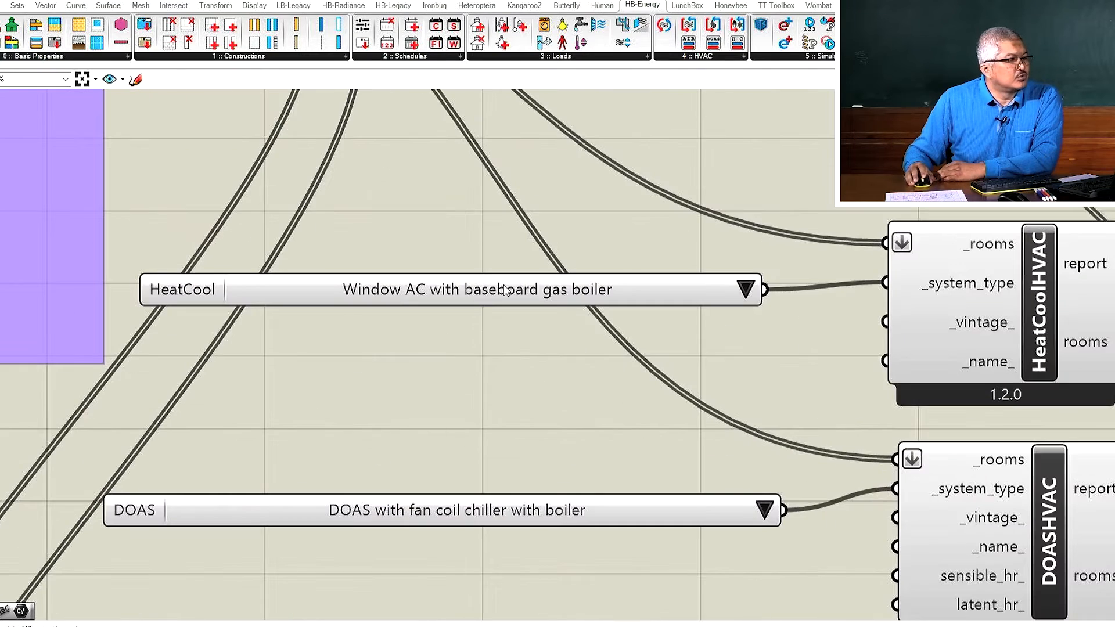
scroll(749, 302, "down", 3)
scroll(794, 301, "up", 1)
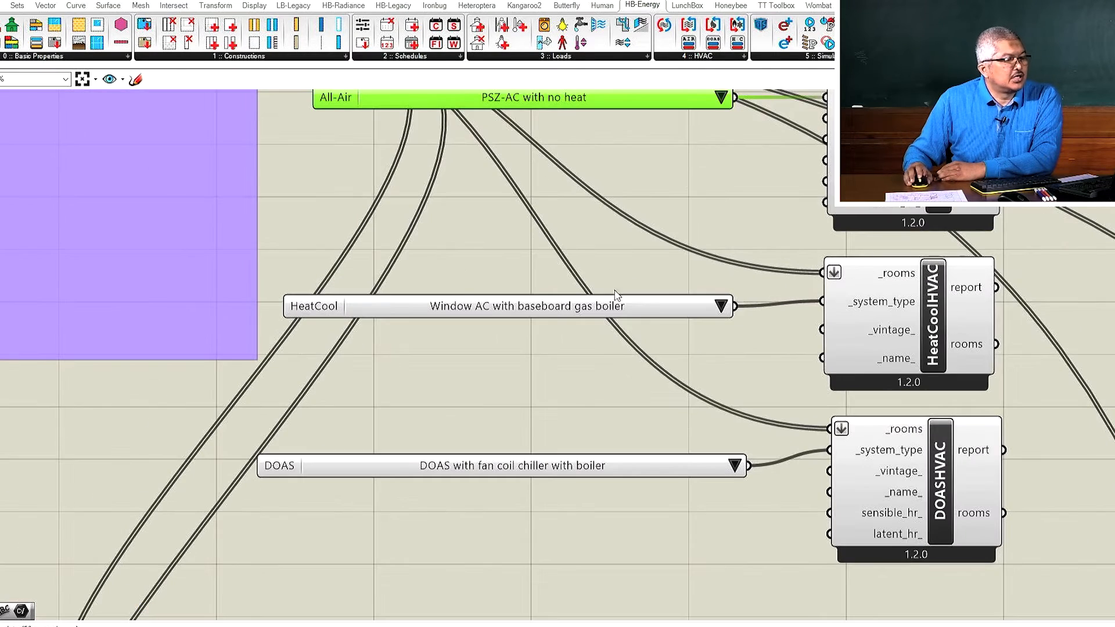
left_click(720, 306)
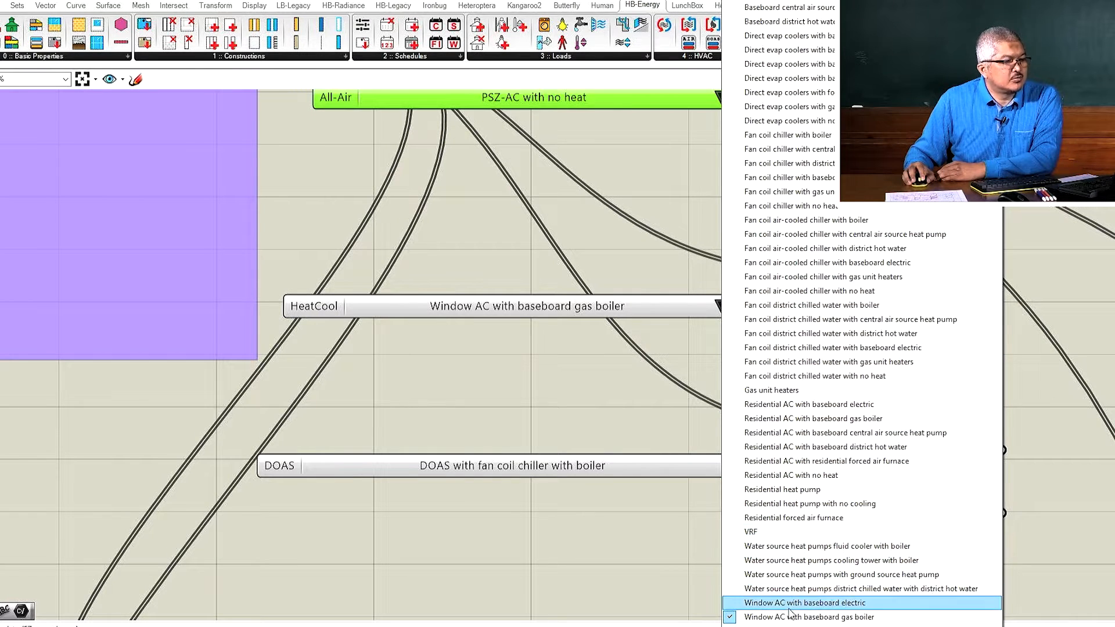
left_click(777, 531)
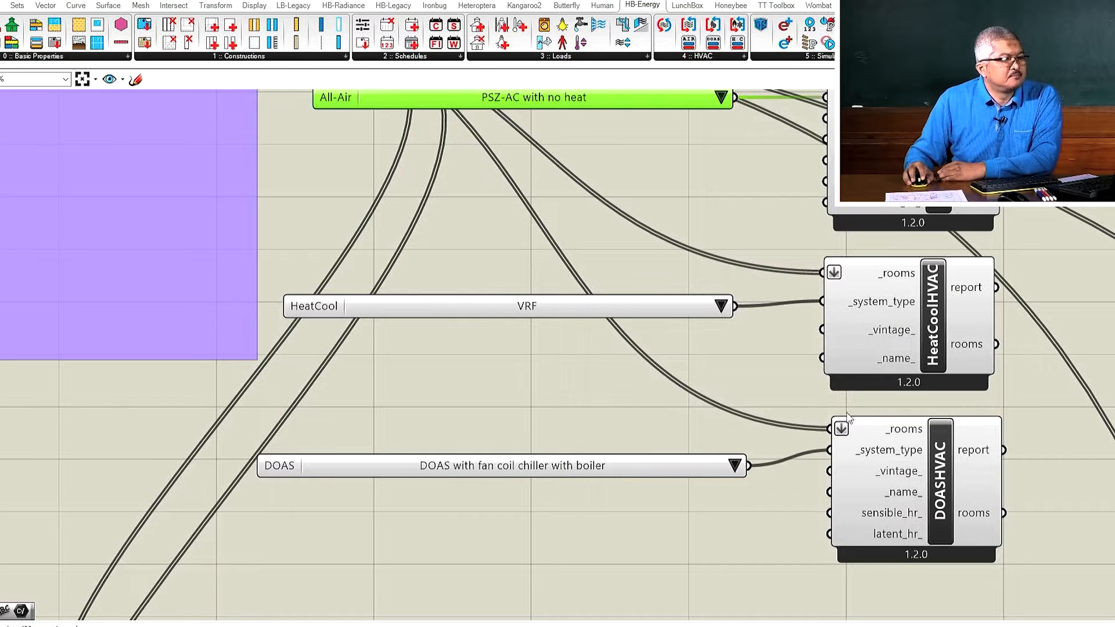
left_click(734, 466)
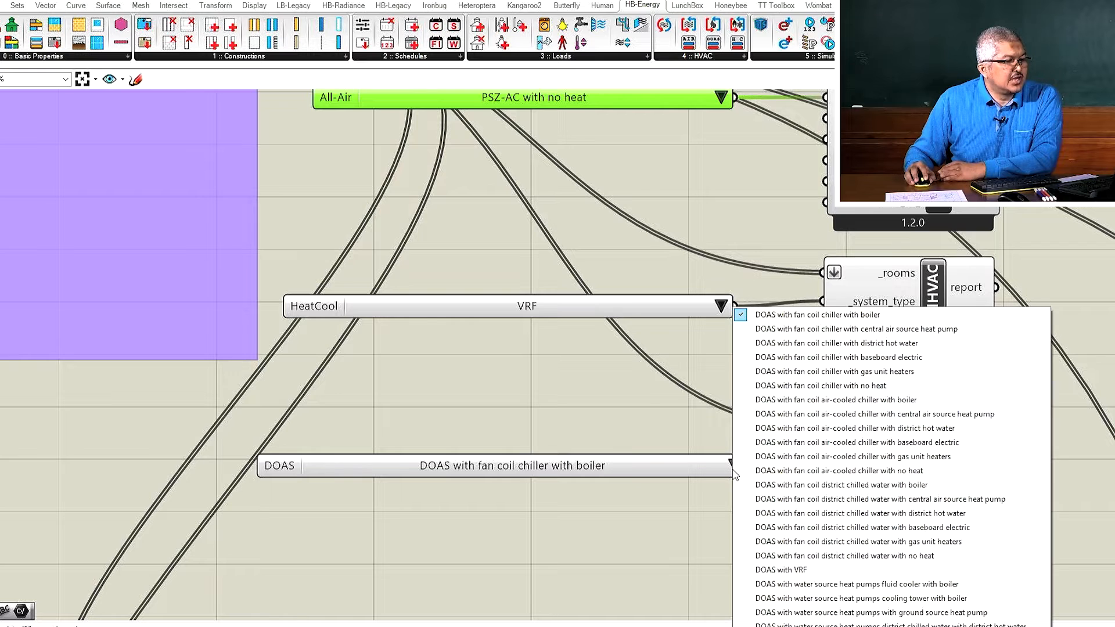
left_click(800, 570)
Add an HB Building Vintages list and place it just below the All-Air template list.
scroll(759, 241, "up", 3)
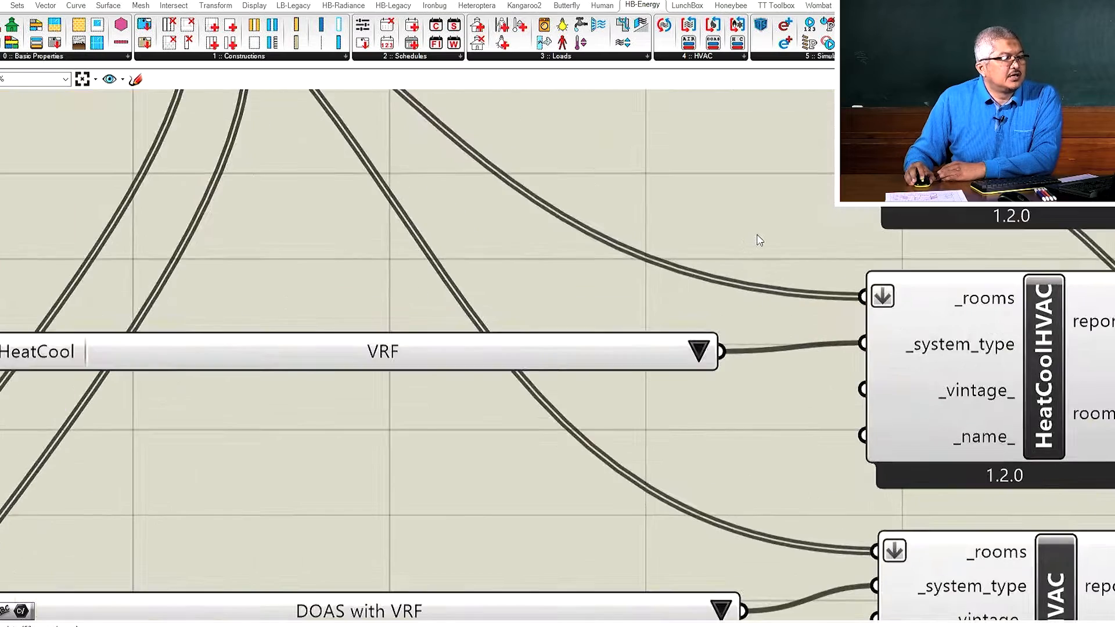
scroll(760, 241, "down", 3)
scroll(822, 185, "up", 3)
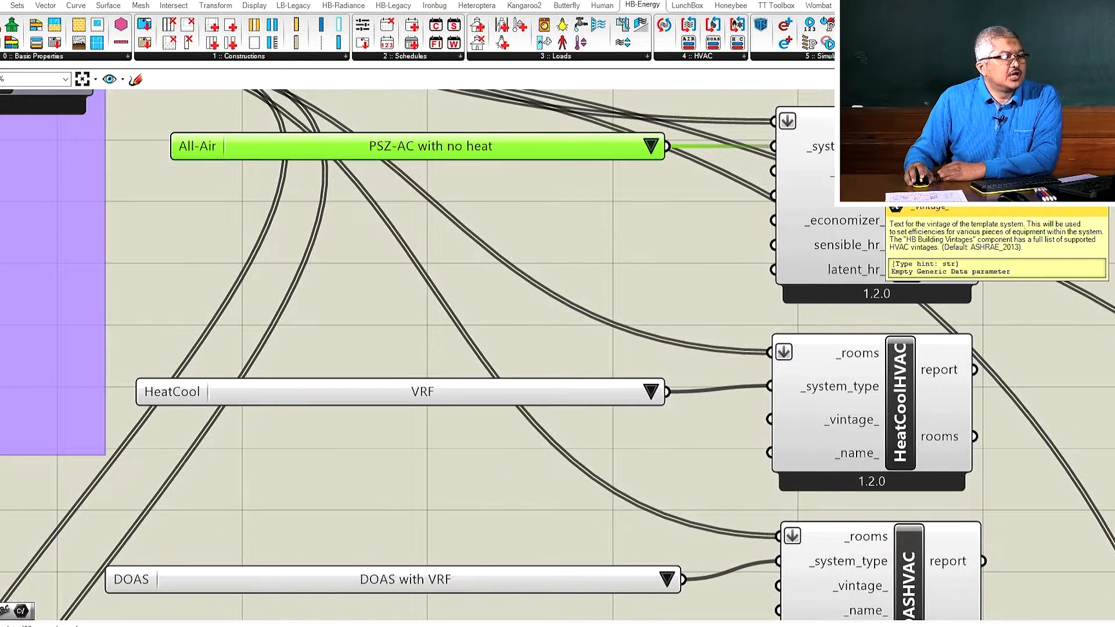
double_click(678, 226)
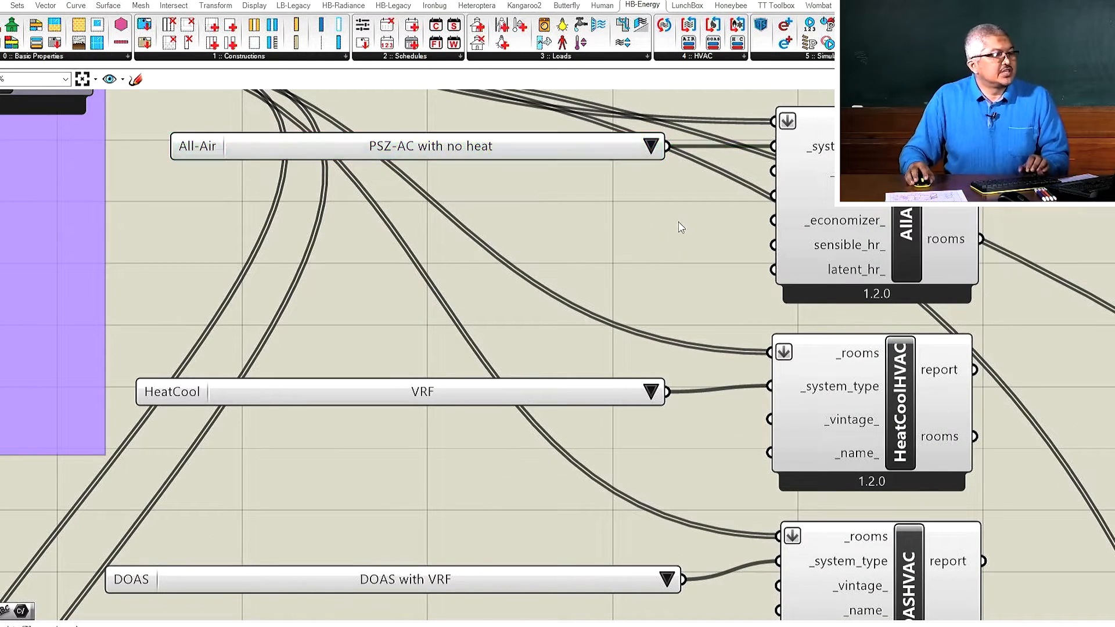
type("vintage")
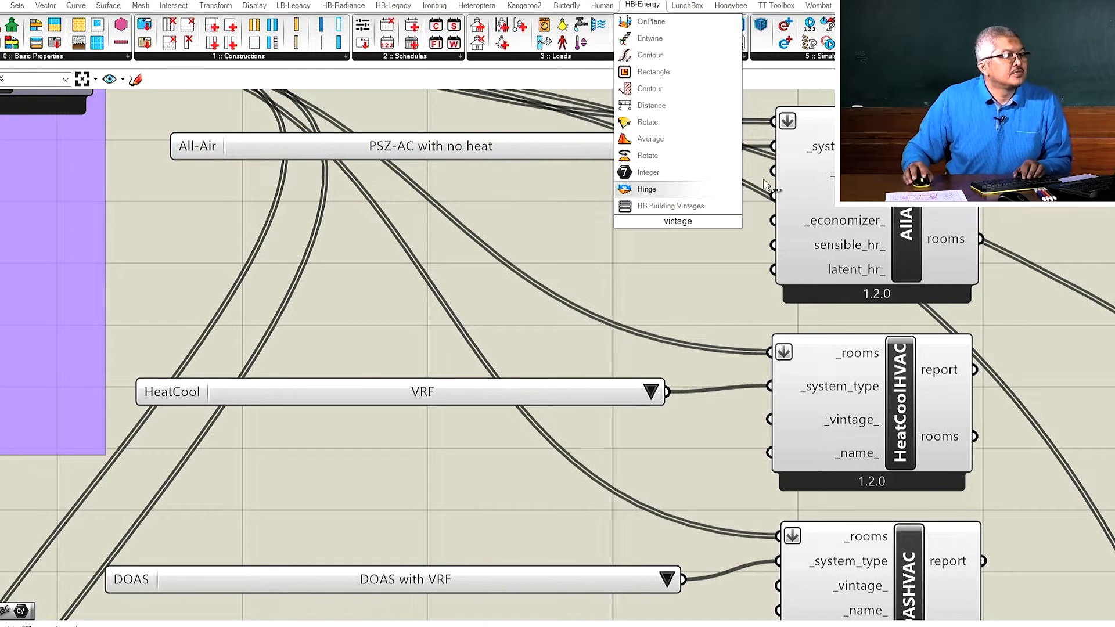
left_click(700, 206)
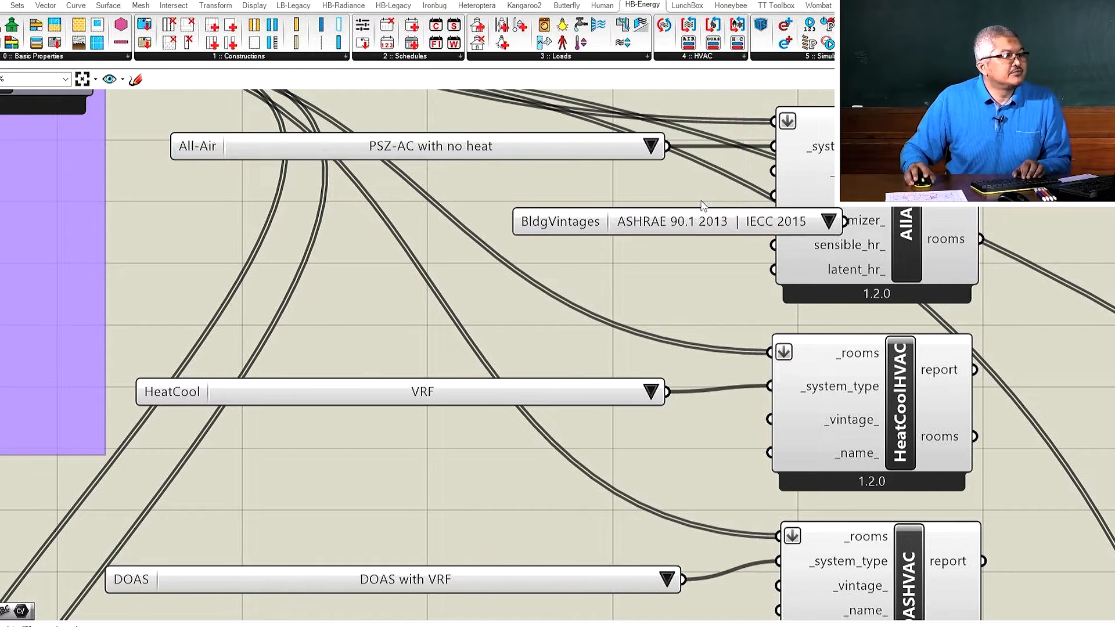
left_click_drag(552, 225, 334, 192)
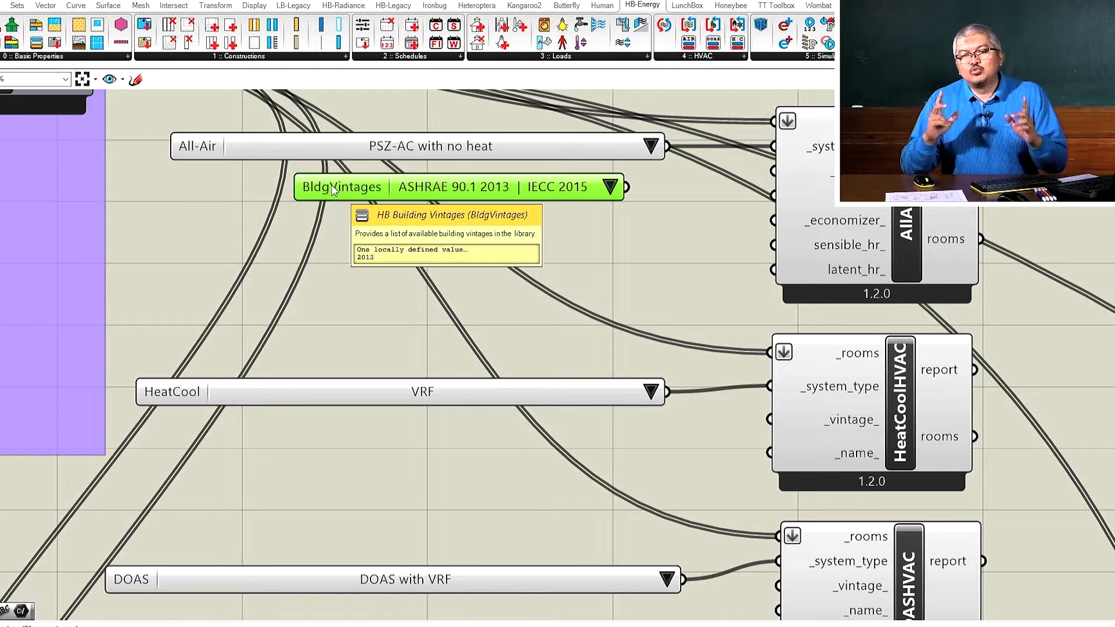
Set the building vintage to 1980-2004 (CBECS) and connect the list to AllAirHVAC's _vintage_ input.
left_click(610, 187)
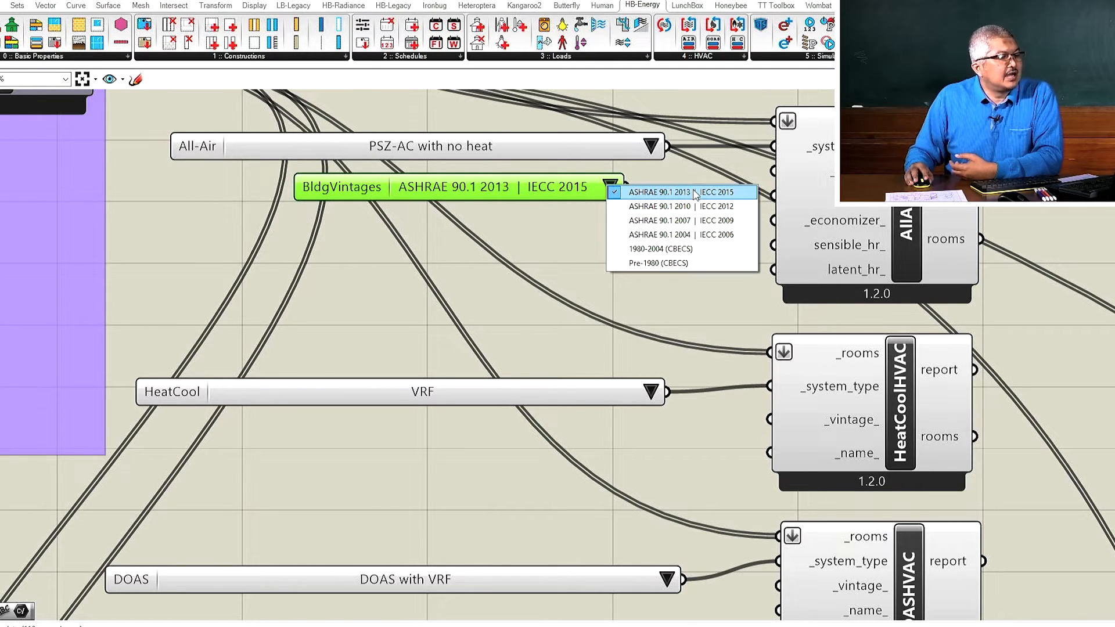
left_click(691, 250)
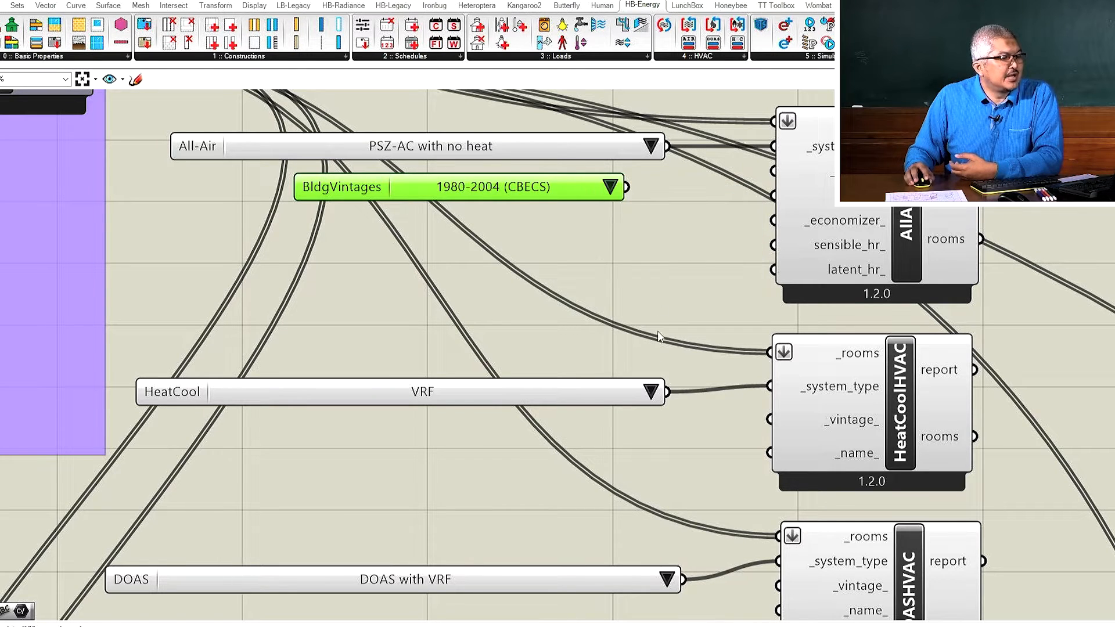
left_click_drag(627, 187, 773, 171)
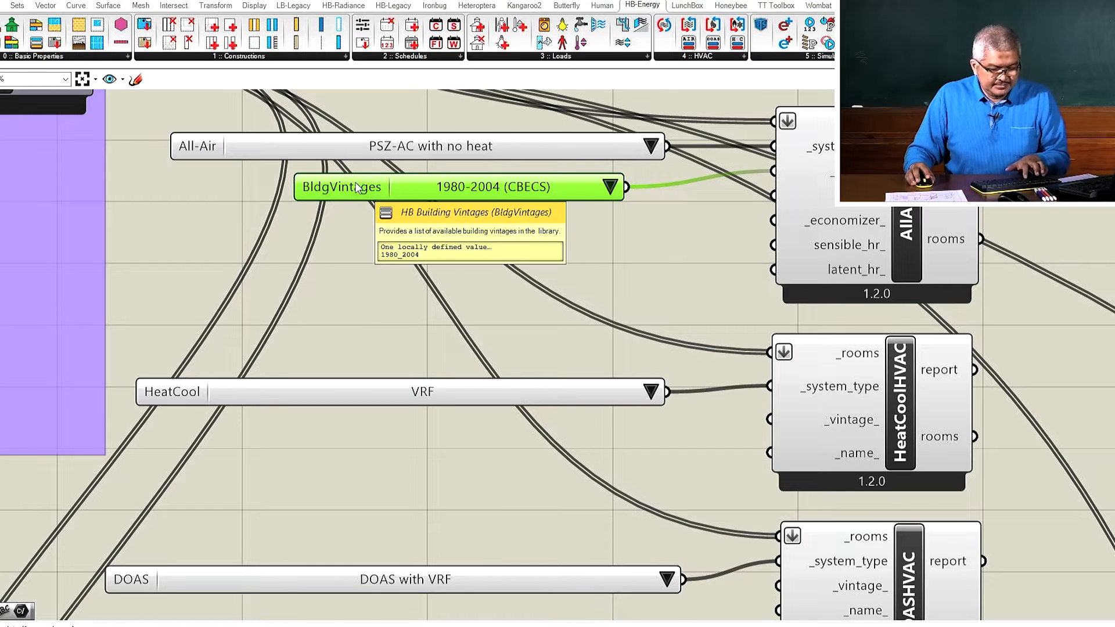
Feed HeatCoolHVAC's _vintage_ input with a copy of the BldgVintages list set to ASHRAE 90.1 2010 | IECC 2012.
key("ctrl+c")
key("ctrl+v")
left_click_drag(357, 209, 358, 455)
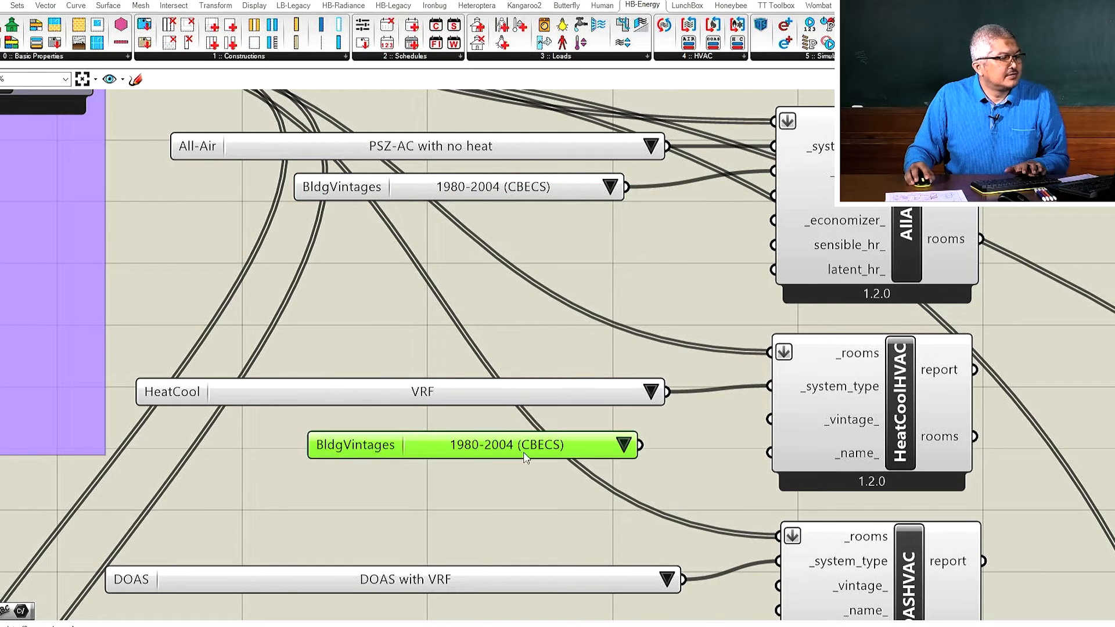
left_click_drag(643, 447, 769, 419)
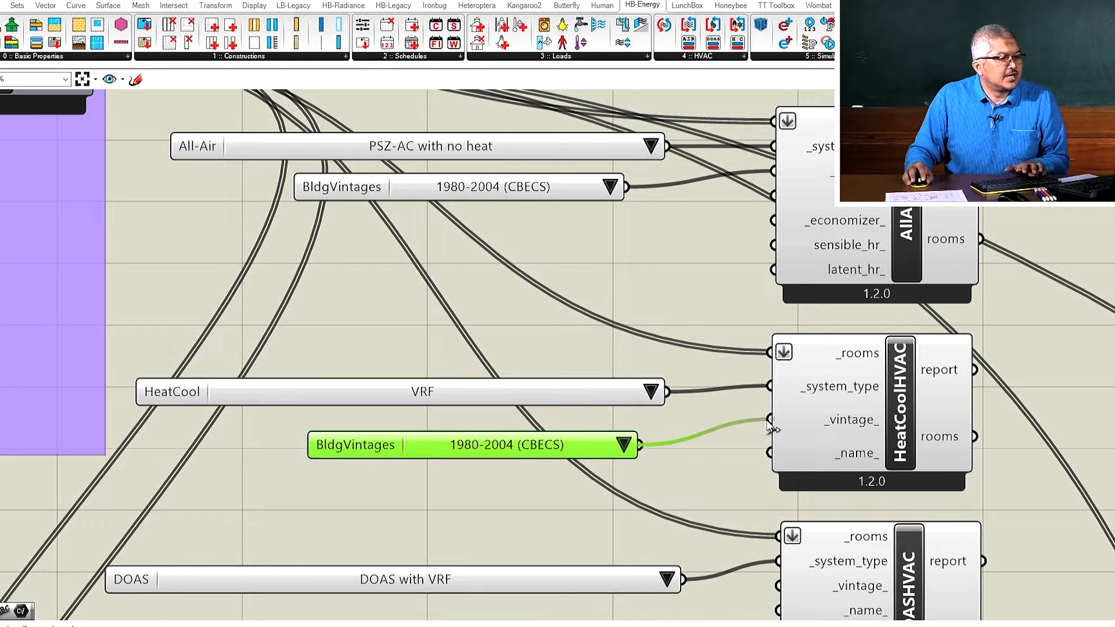
left_click(623, 445)
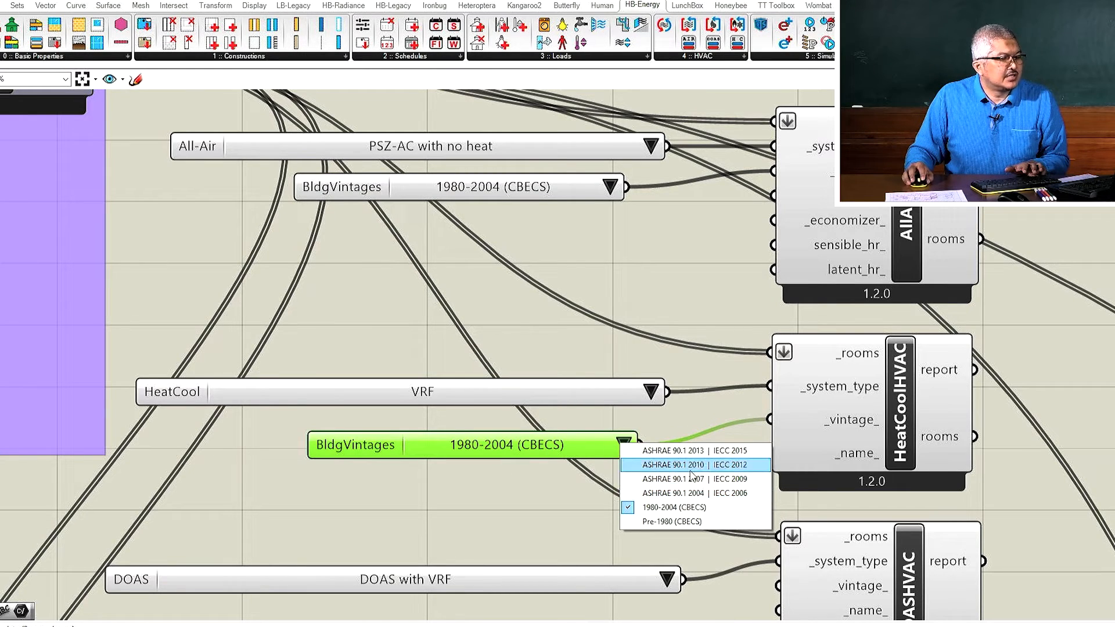
left_click(674, 464)
Duplicate the ASHRAE 90.1 2010 | IECC 2012 vintage list below the DOAS template list and connect it to DOASHVAC's _vintage_ input.
scroll(646, 501, "down", 3)
scroll(644, 503, "up", 2)
scroll(645, 503, "up", 1)
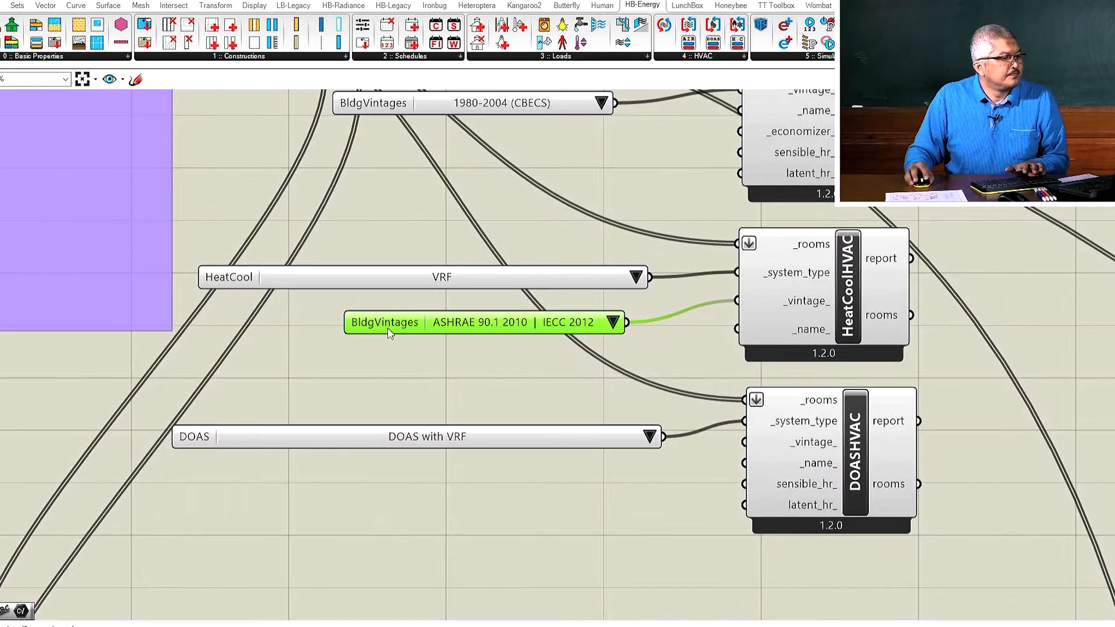
left_click_drag(388, 328, 408, 492, "alt")
left_click_drag(645, 485, 744, 442)
Add a text panel reading PSZ below the All-Air vintage list and connect it to AllAirHVAC's _name_ input.
scroll(702, 425, "down", 2)
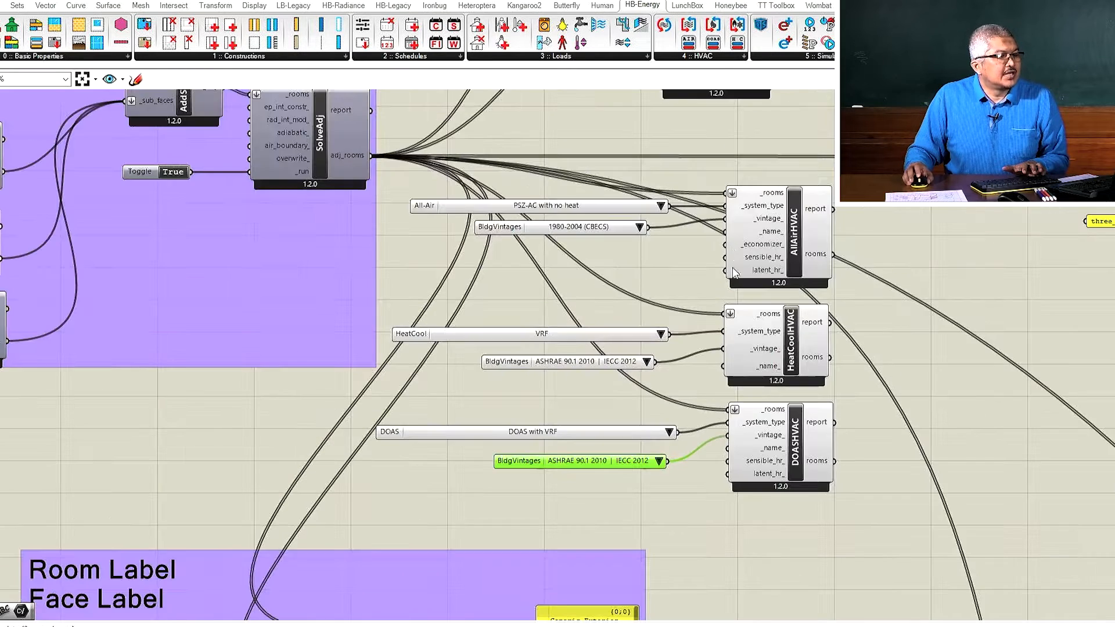
scroll(741, 247, "up", 3)
double_click(559, 264)
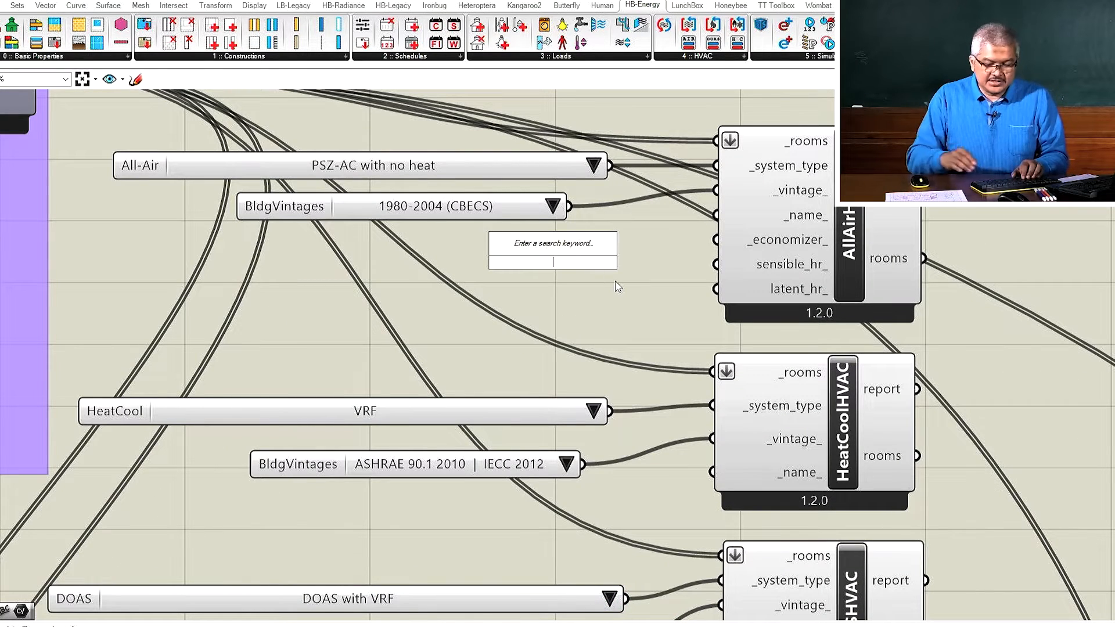
type("\"")
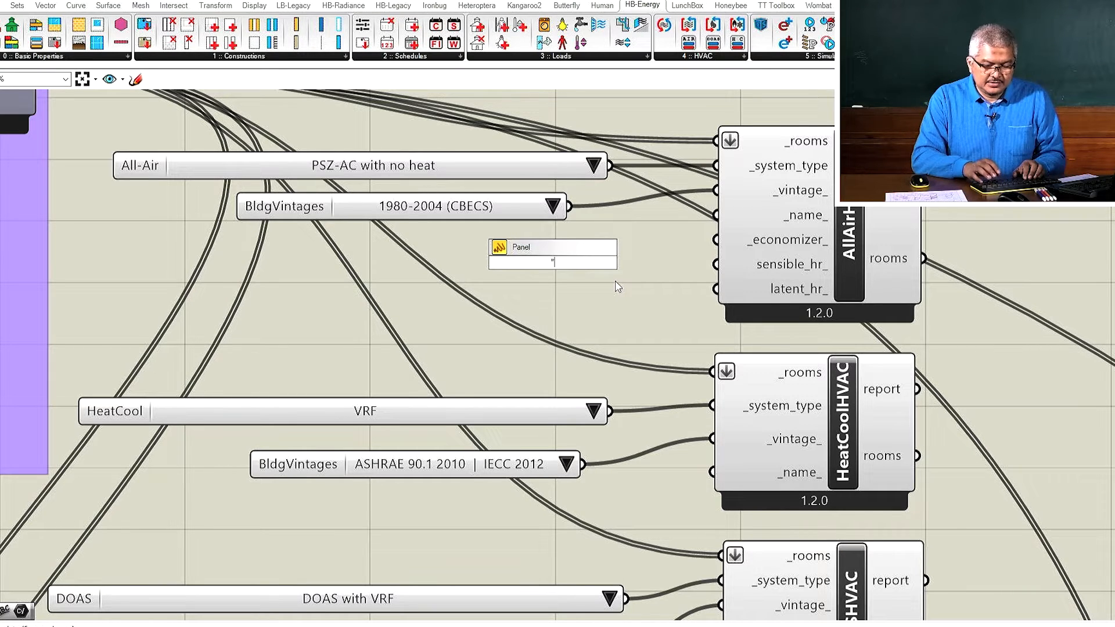
type("PSZ")
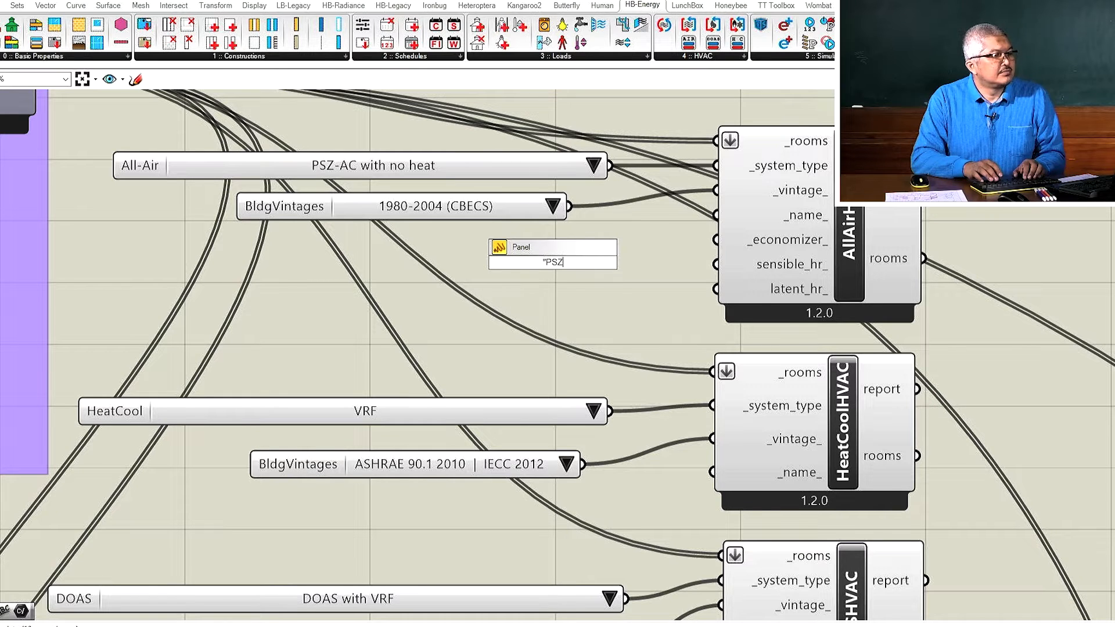
key("Return")
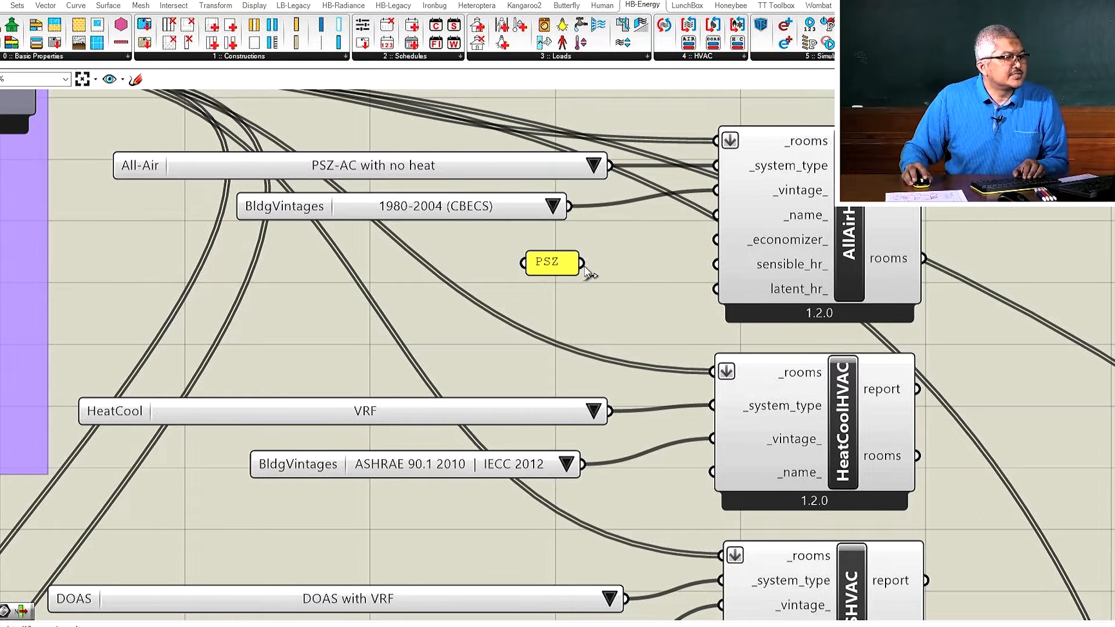
left_click_drag(581, 263, 715, 216)
Add a text panel reading VRF below the HeatCool vintage list and connect it to HeatCoolHVAC's _name_ input.
scroll(645, 348, "down", 3)
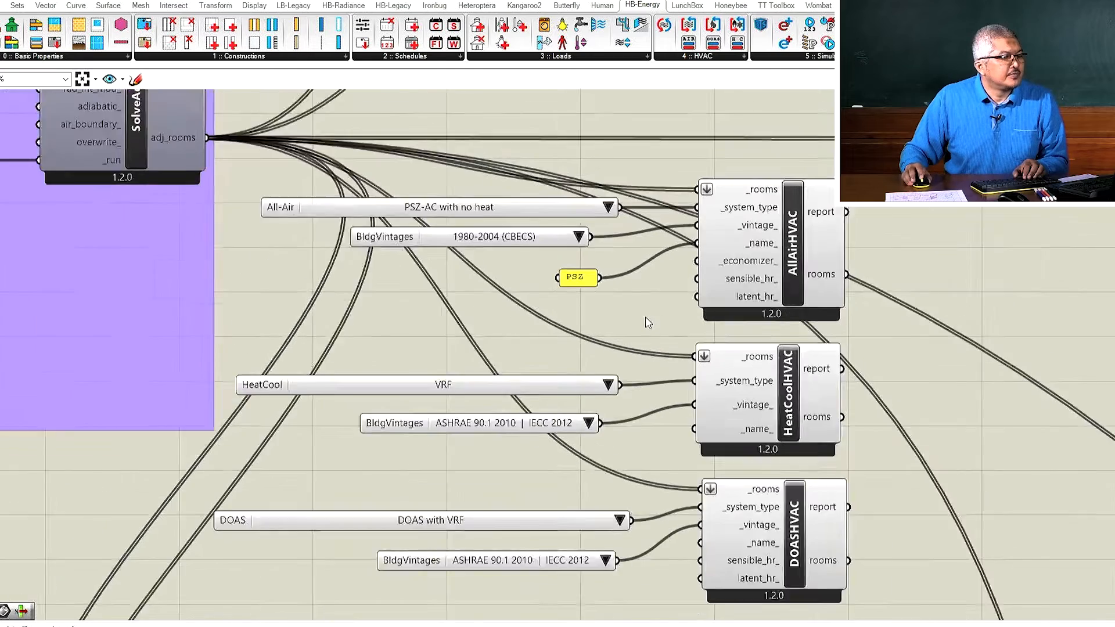
scroll(580, 441, "up", 3)
double_click(544, 433)
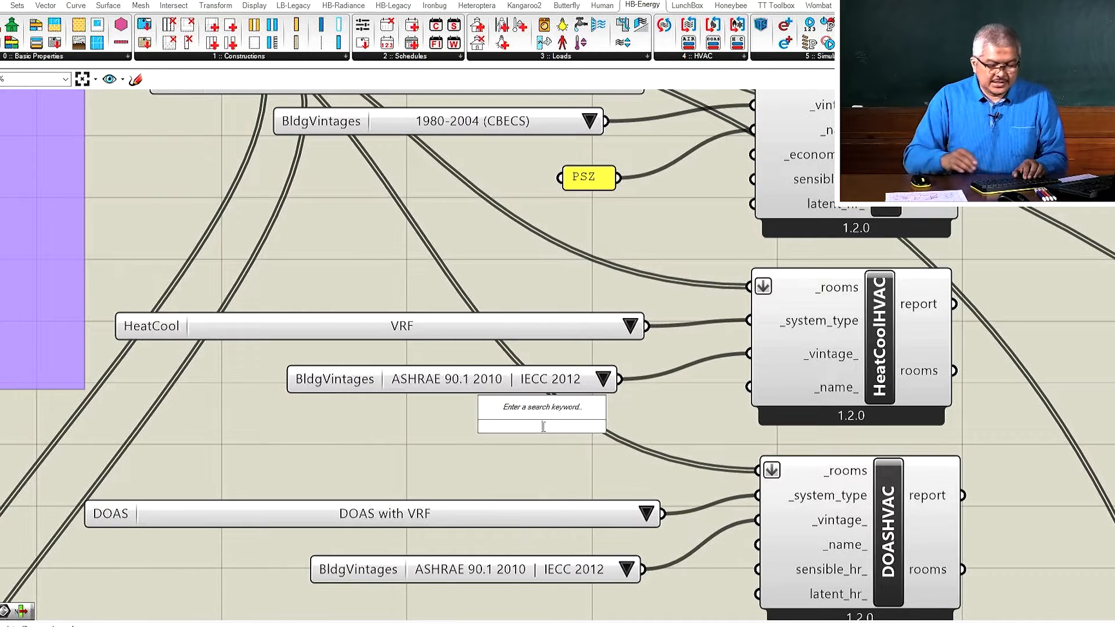
type("\"VRF")
key("Return")
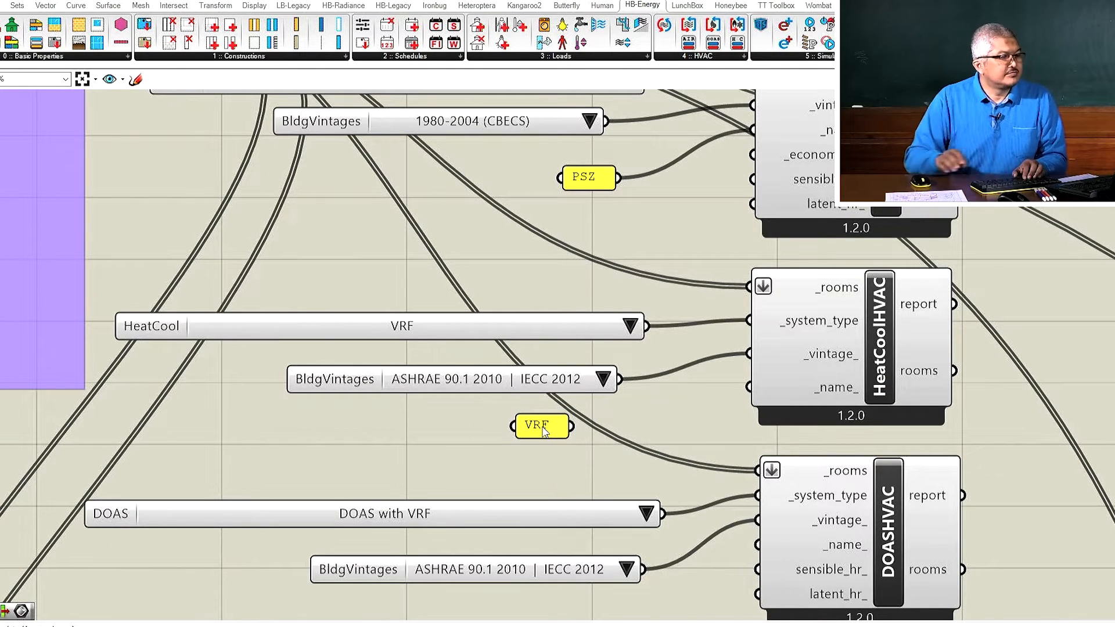
left_click_drag(572, 427, 749, 387)
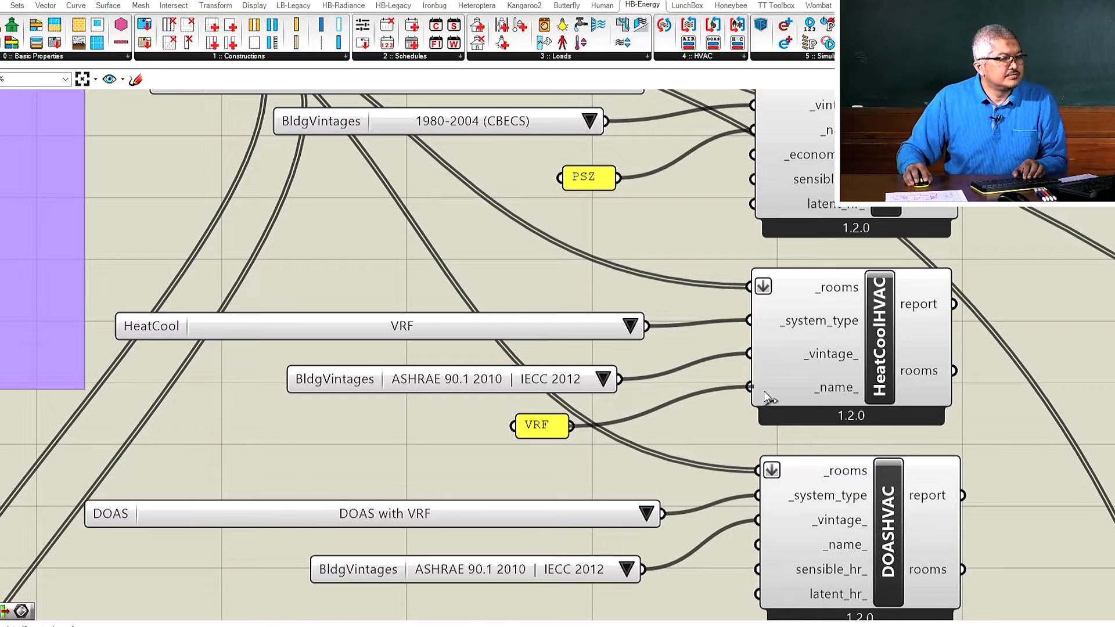
Duplicate the VRF panel below the DOAS vintage list and connect the copy to DOASHVAC's _name_ input.
scroll(639, 395, "down", 3)
scroll(633, 392, "up", 1)
left_click(574, 328)
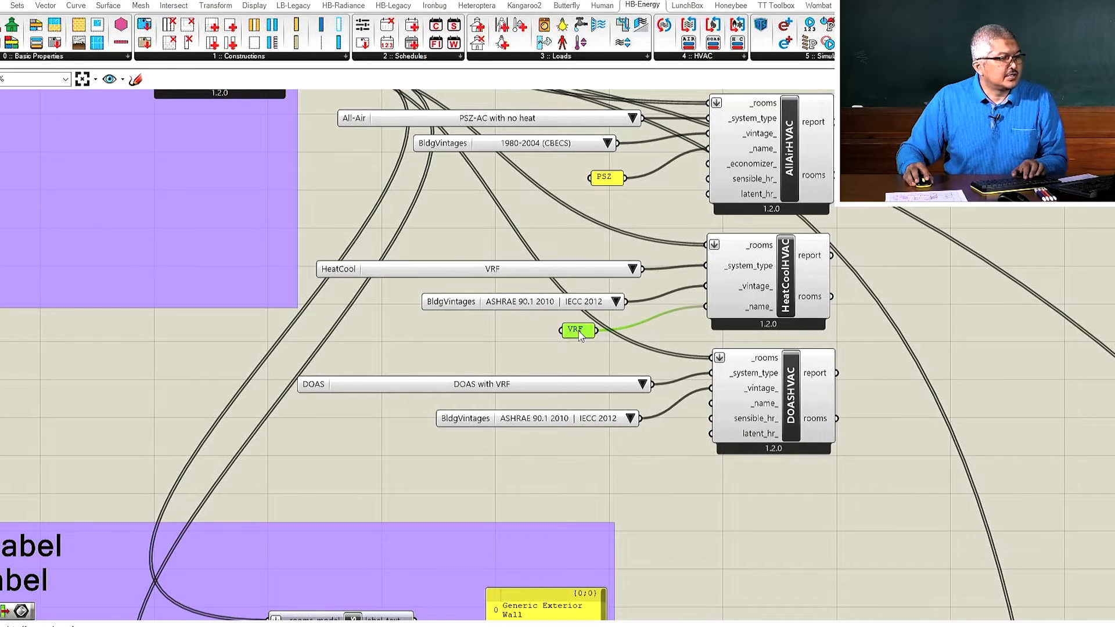
left_click_drag(574, 328, 711, 404, "alt")
Change the text of DOASHVAC's name panel to VRF DOAS and widen the panel so it fits on one line.
double_click(574, 457)
key("End")
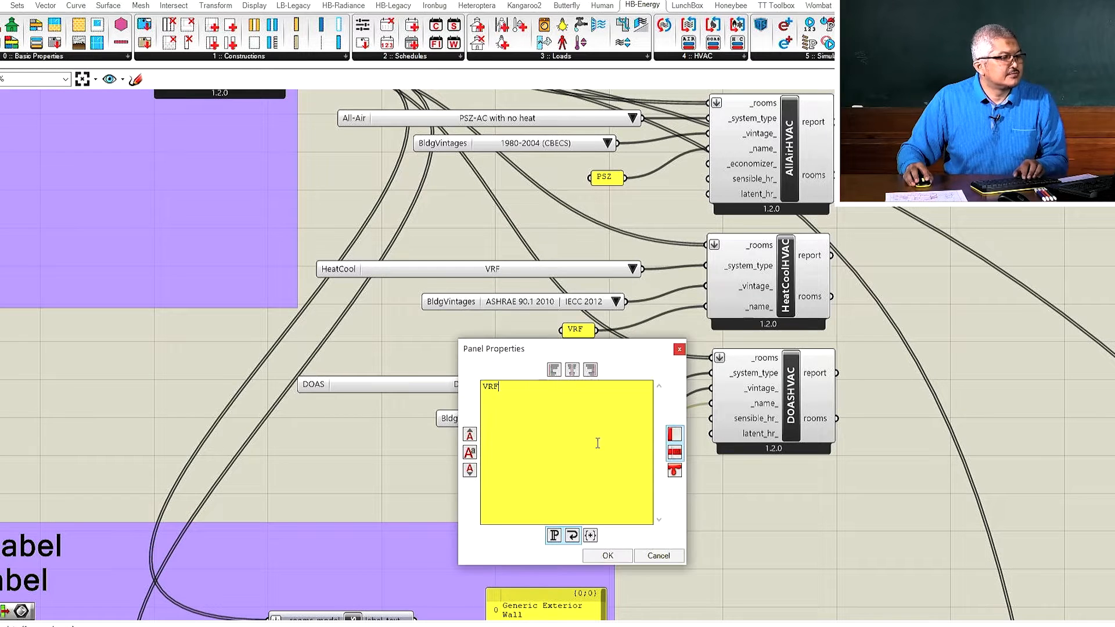
type("DOAS")
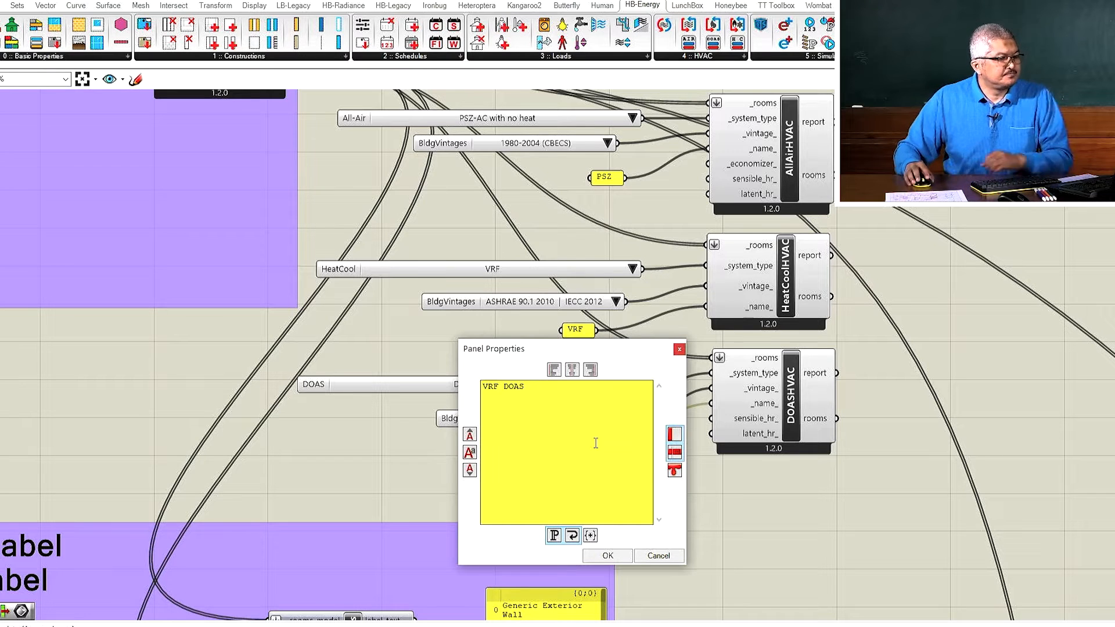
left_click(607, 556)
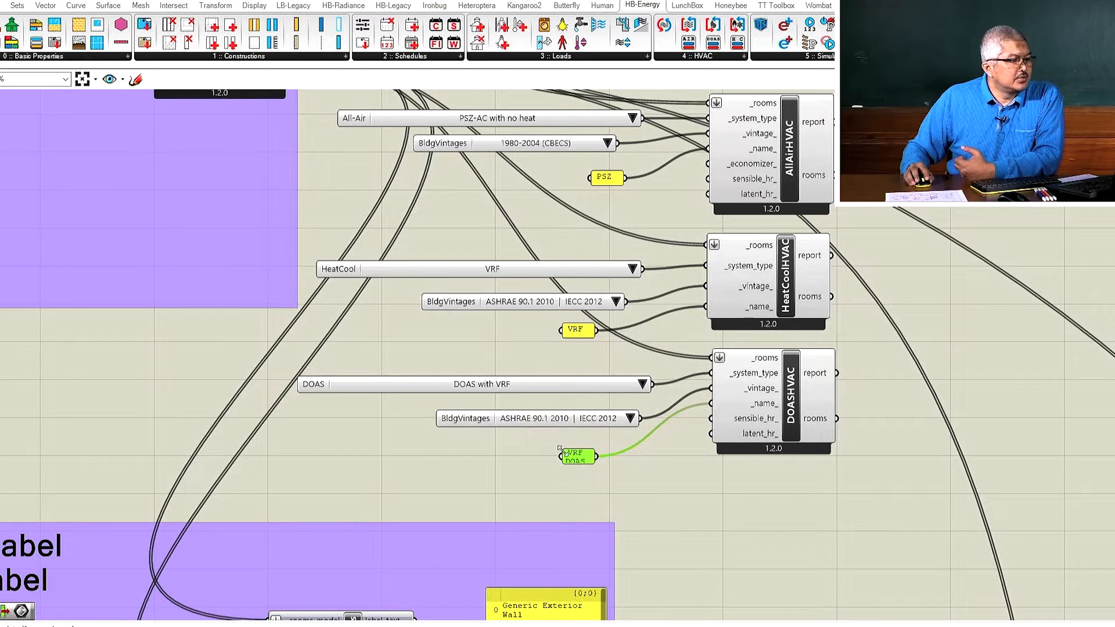
left_click_drag(561, 457, 516, 456)
left_click(655, 473)
Connect AllAirHVAC's rooms output to the Model component's rooms_ input, replacing the direct wire from SolveAdj.
scroll(655, 473, "down", 3)
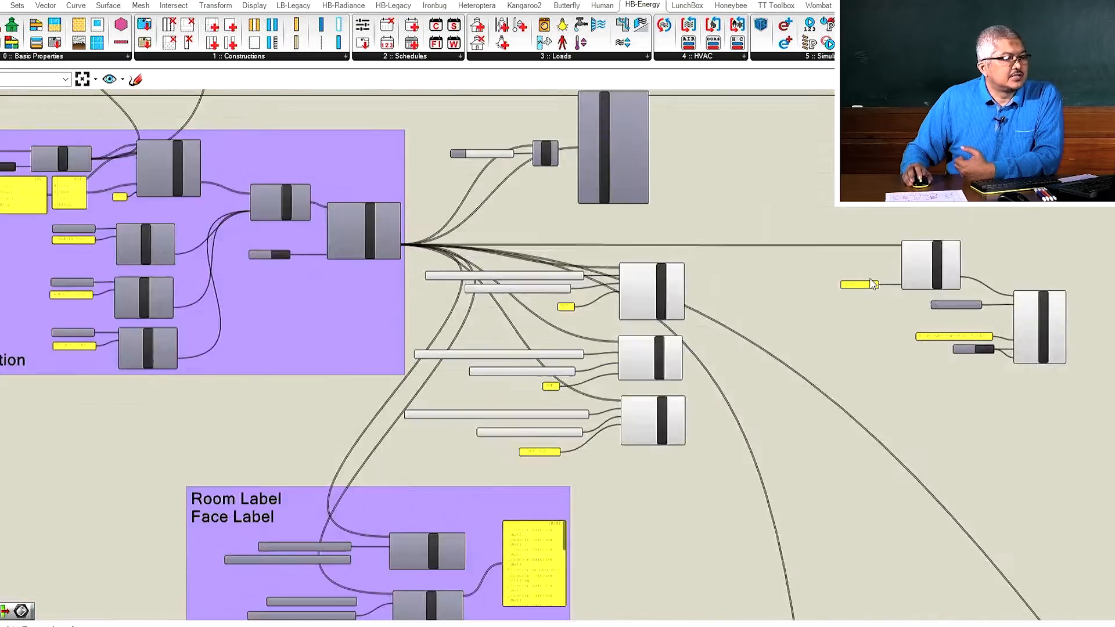
scroll(620, 234, "up", 2)
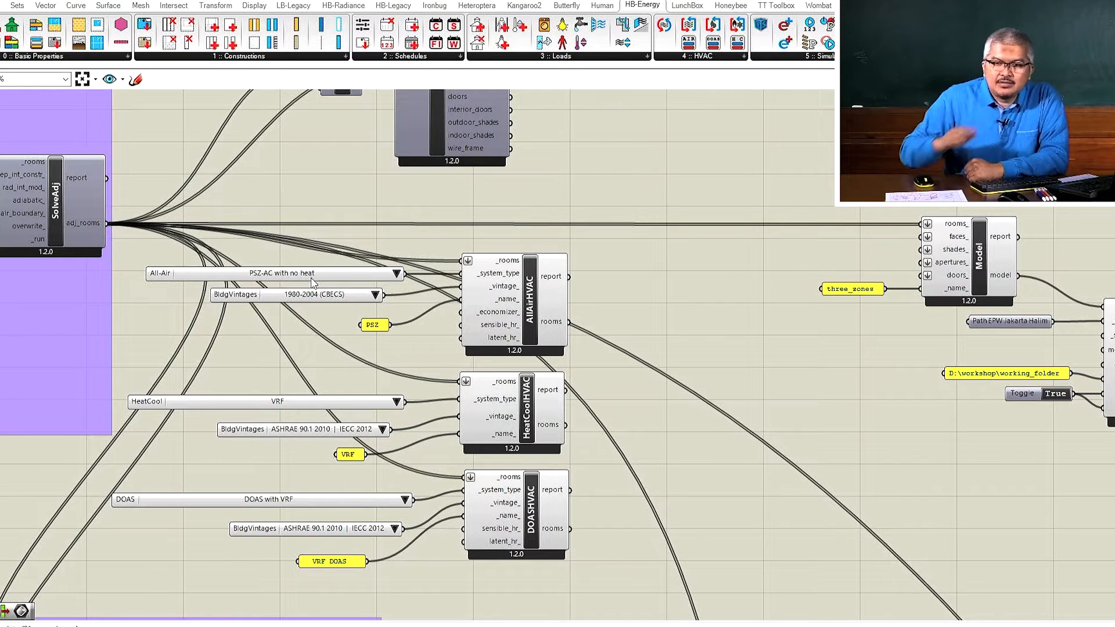
left_click_drag(570, 322, 925, 236)
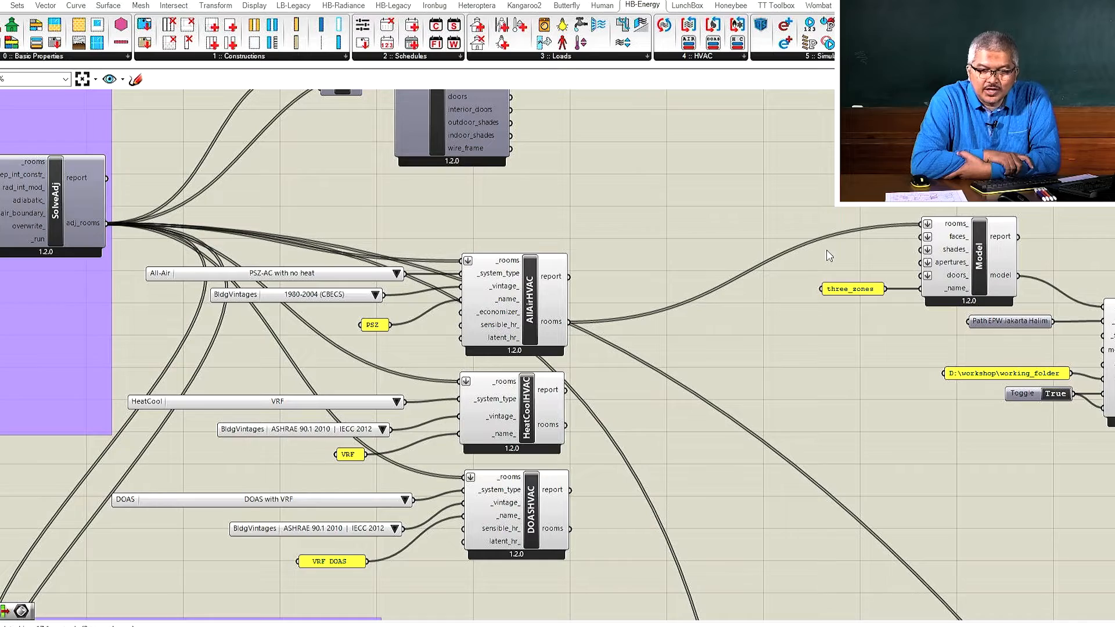
Set the Boolean toggle feeding ModelToOSM's _write and run_ inputs to False, shifting it slightly down.
scroll(668, 311, "down", 2)
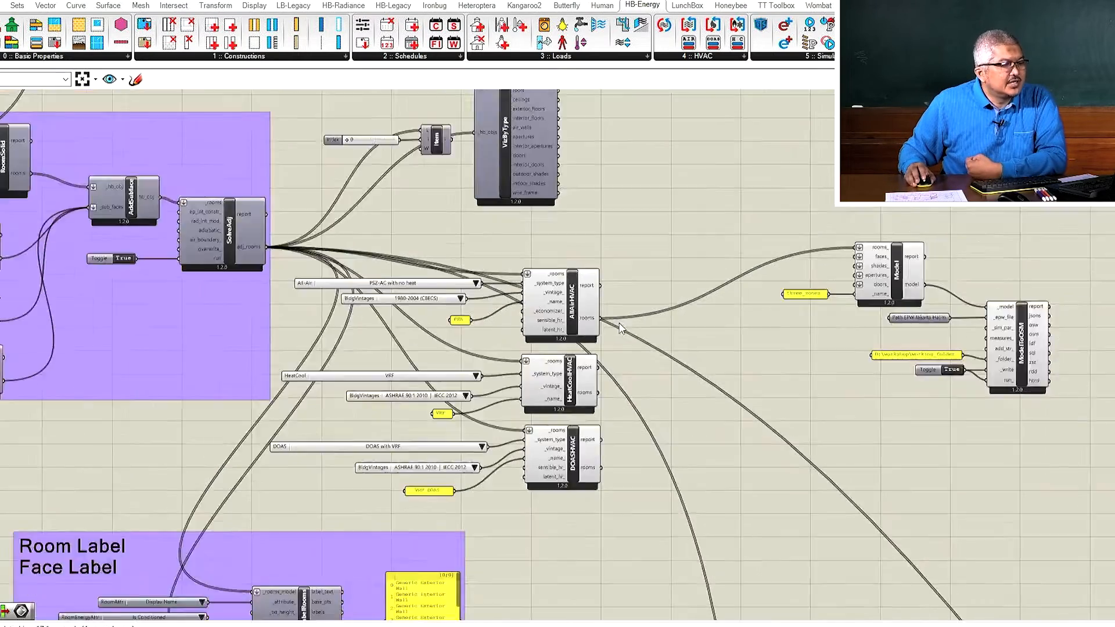
scroll(668, 348, "down", 2)
scroll(781, 325, "up", 6)
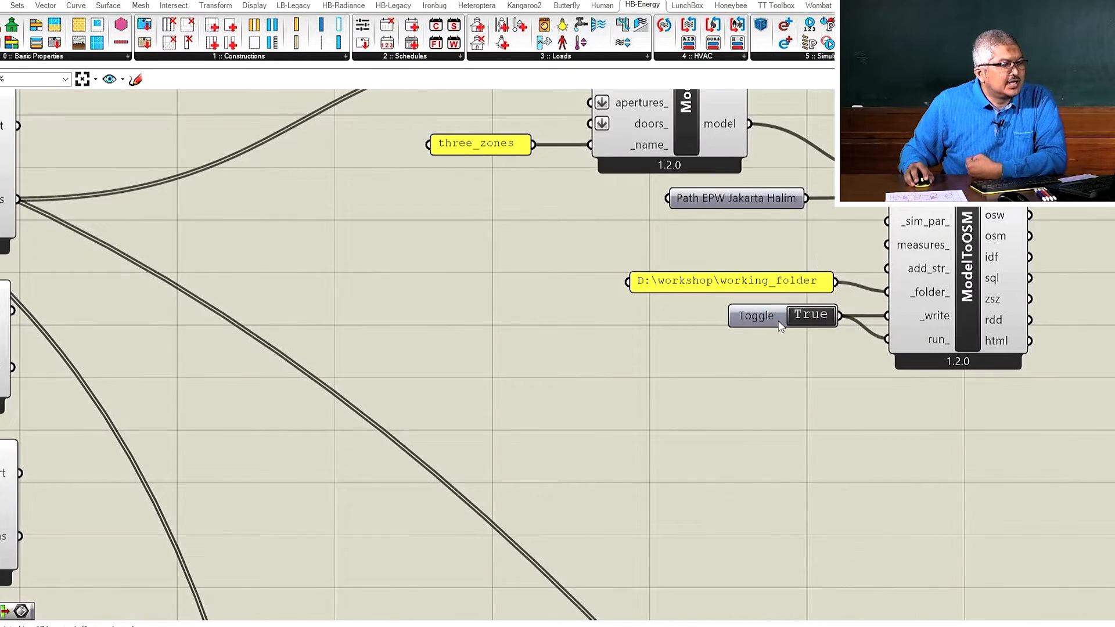
mouse_move(763, 319)
left_mouse_down()
mouse_move(762, 338)
mouse_move(764, 330)
left_mouse_up()
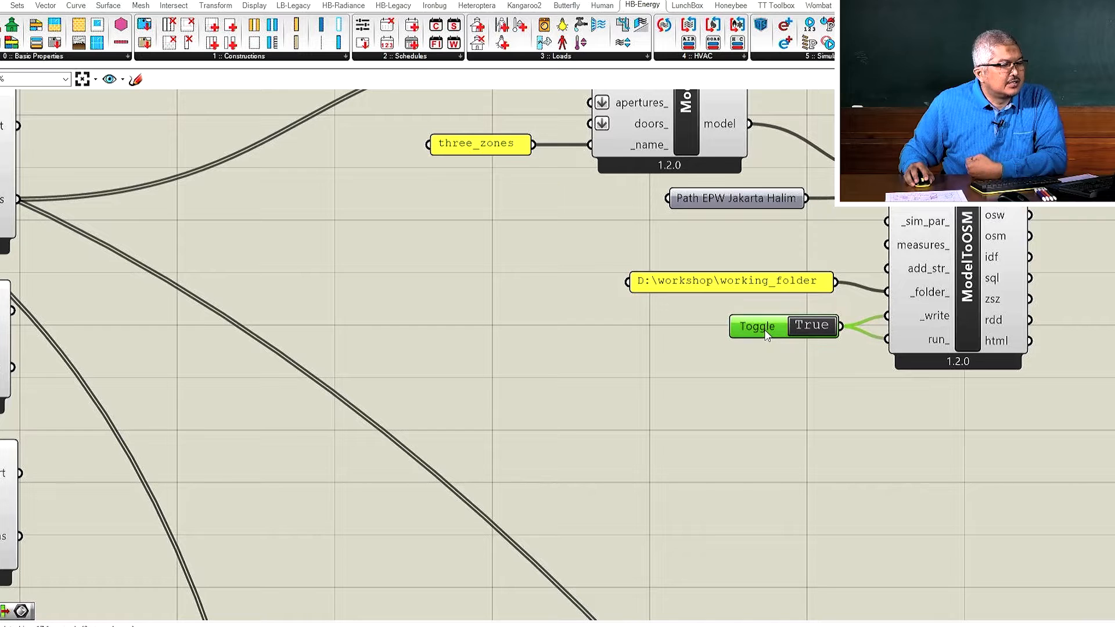
left_click(814, 325)
Add an HB Simulation Parameter component in the empty canvas area below ModelToOSM.
scroll(922, 261, "down", 2)
scroll(921, 235, "up", 3)
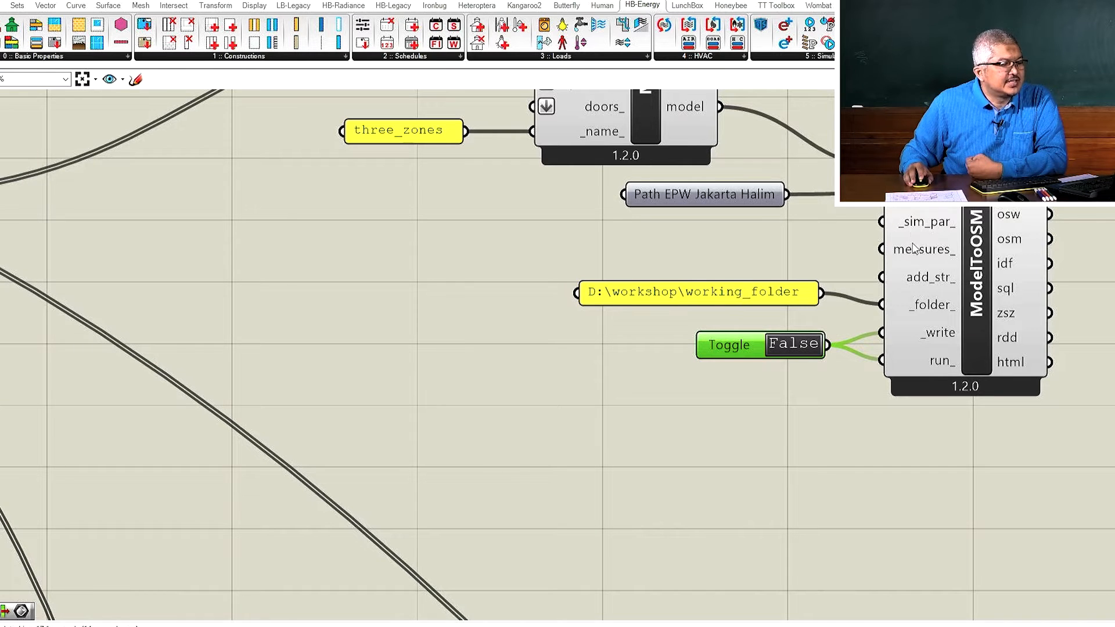
scroll(915, 237, "down", 4)
double_click(801, 369)
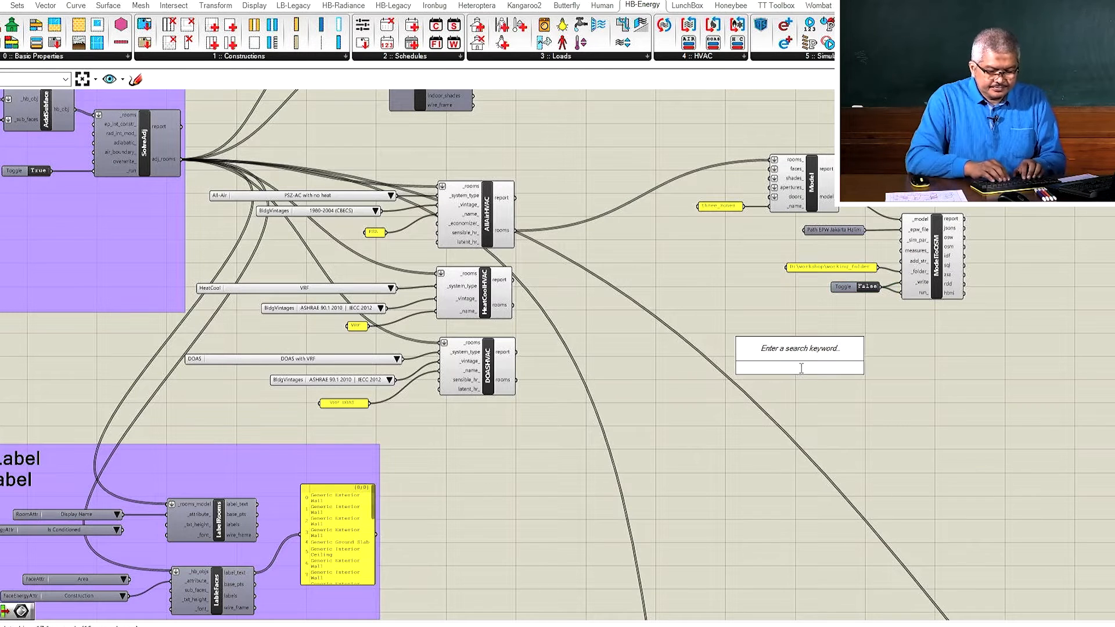
type("simulation")
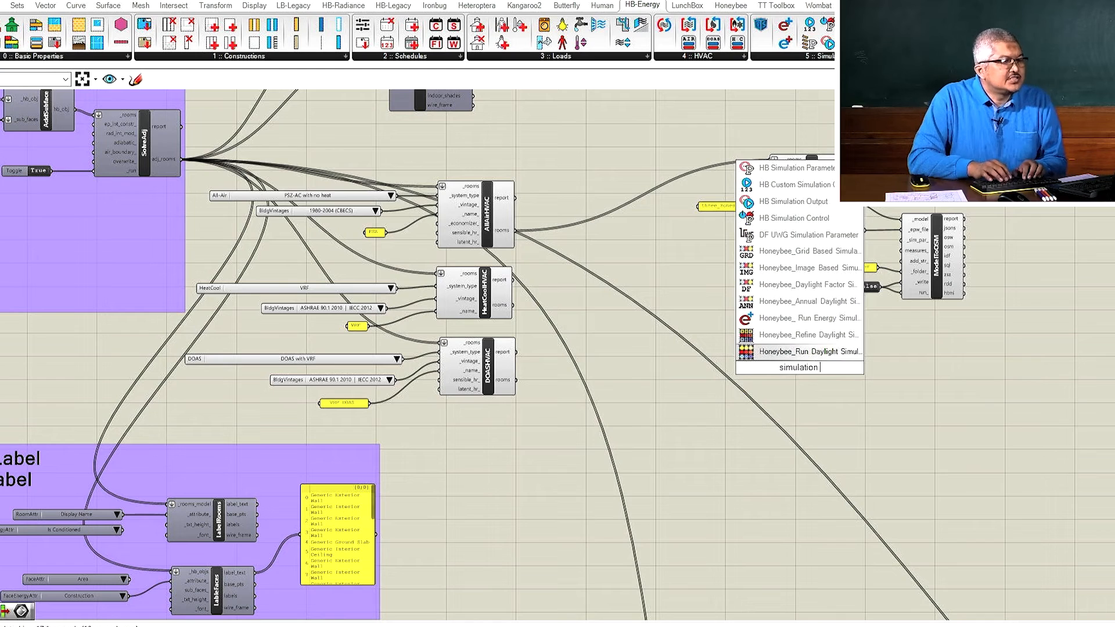
type(" para")
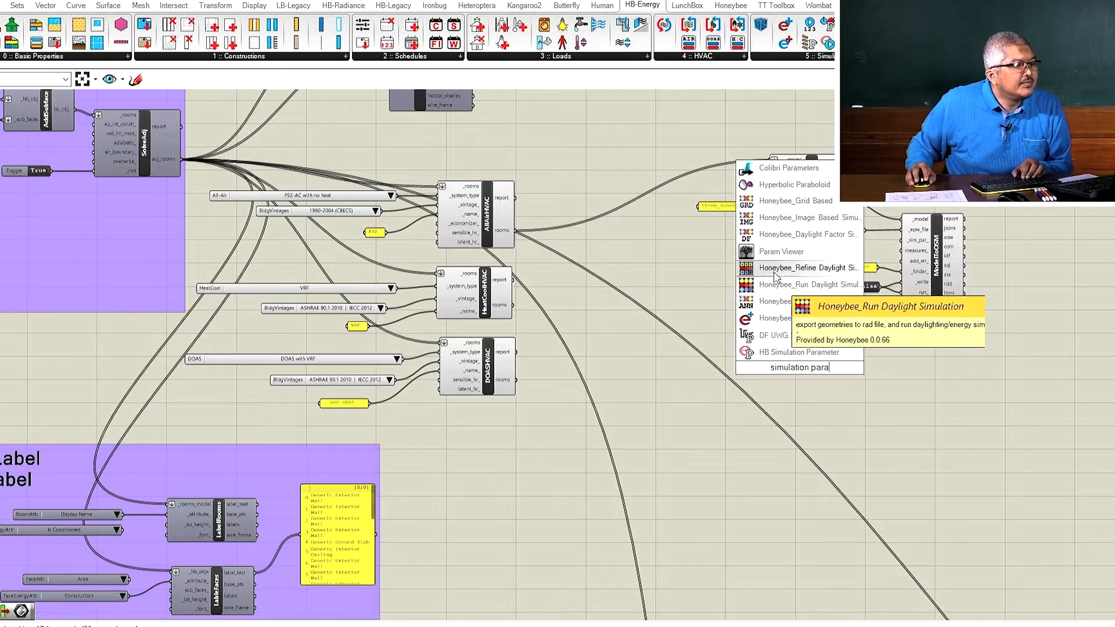
left_click(825, 353)
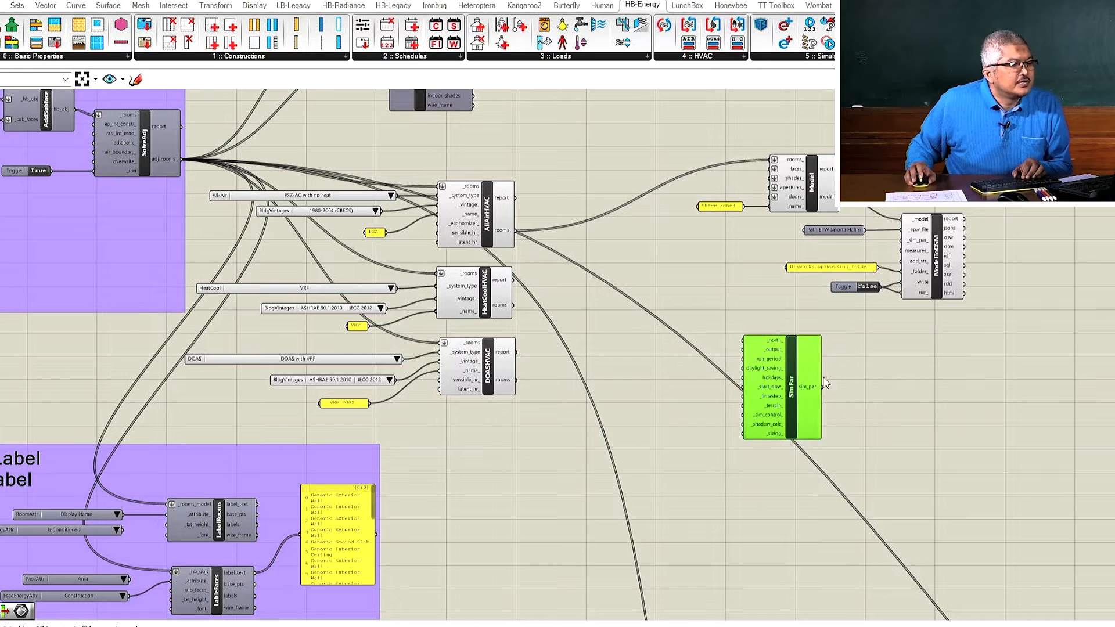
Connect SimPar's sim_par output to ModelToOSM's _sim_par_ input and shift SimPar slightly up and to the left.
scroll(825, 383, "up", 3)
left_click_drag(824, 395, 906, 197)
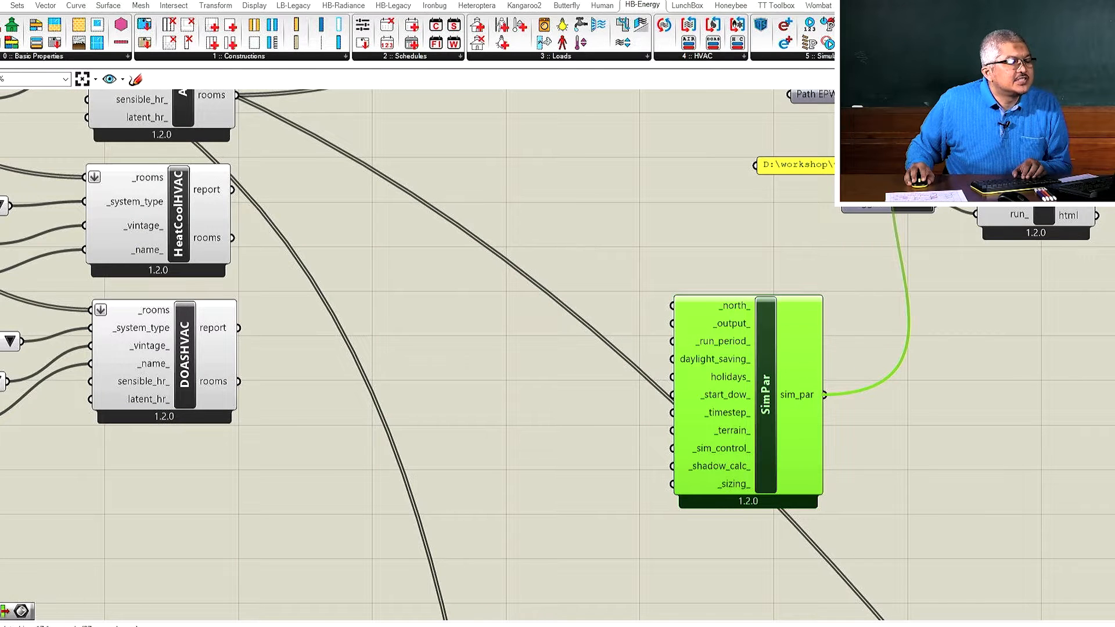
mouse_move(761, 399)
left_mouse_down()
mouse_move(828, 398)
mouse_move(746, 389)
left_mouse_up()
scroll(705, 391, "down", 3)
scroll(845, 417, "up", 3)
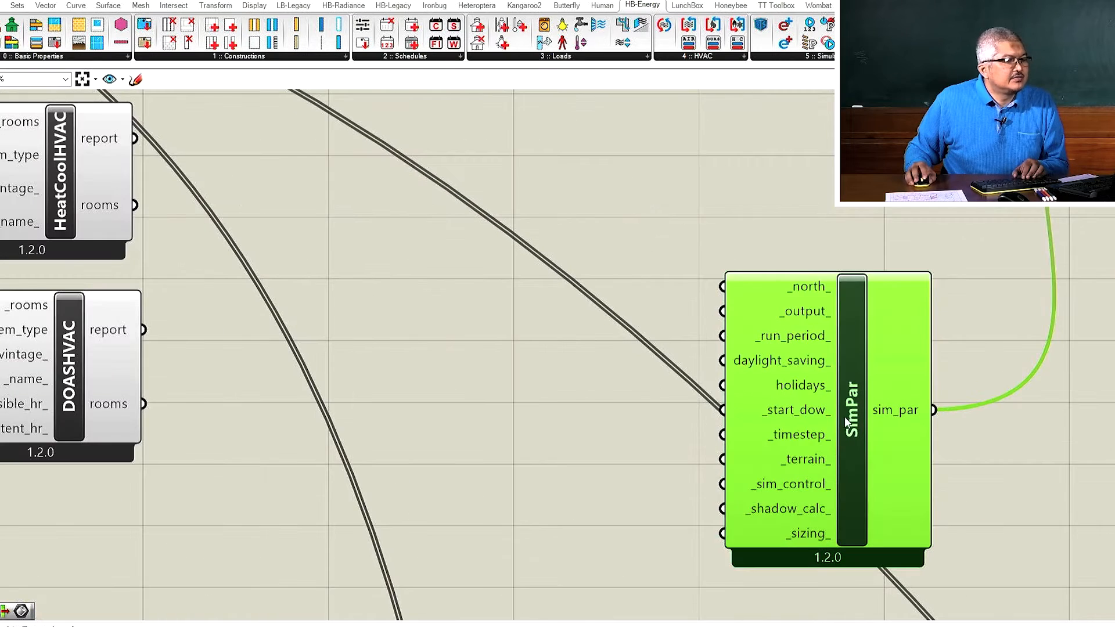
scroll(851, 427, "up", 2)
left_click_drag(860, 443, 826, 425)
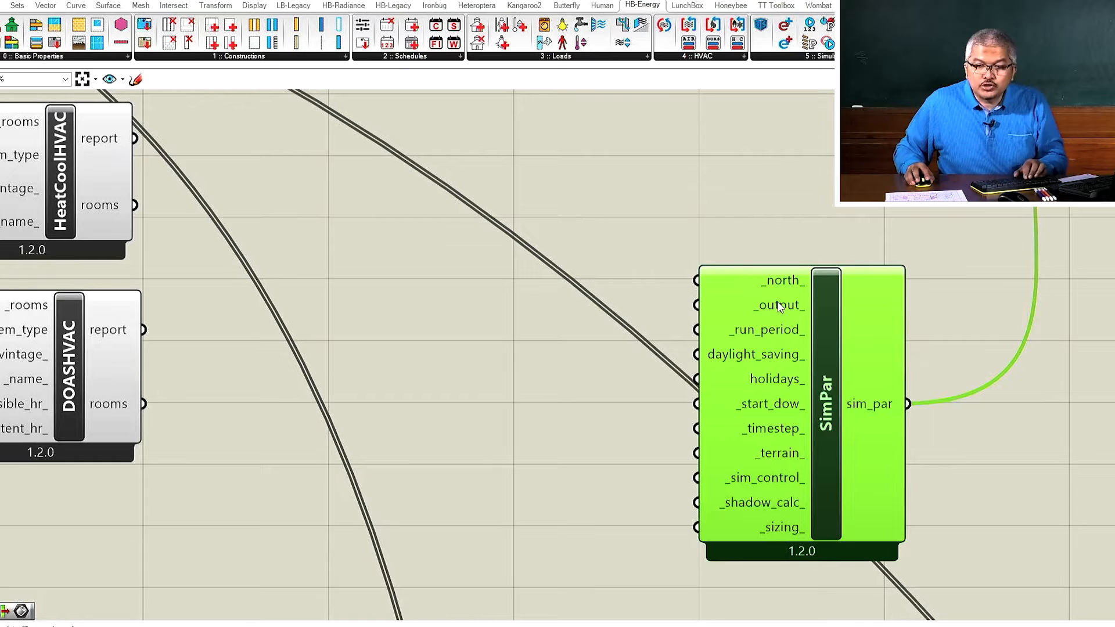
Add an HB Simulation Output component to the left of SimPar and connect its sim_output to SimPar's _output_ input.
double_click(514, 364)
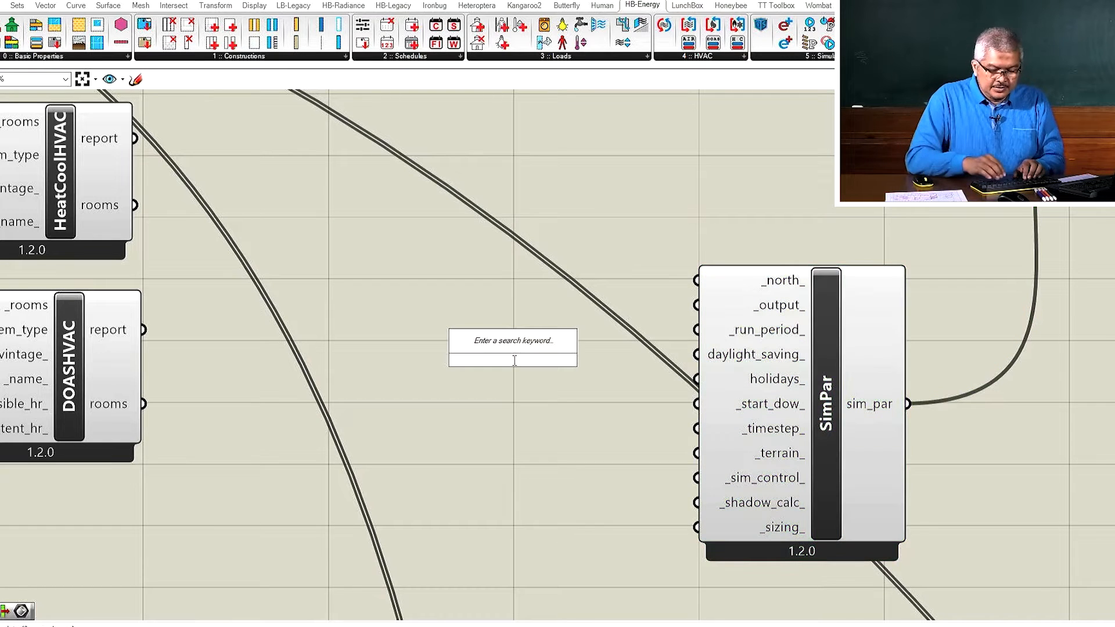
type("output")
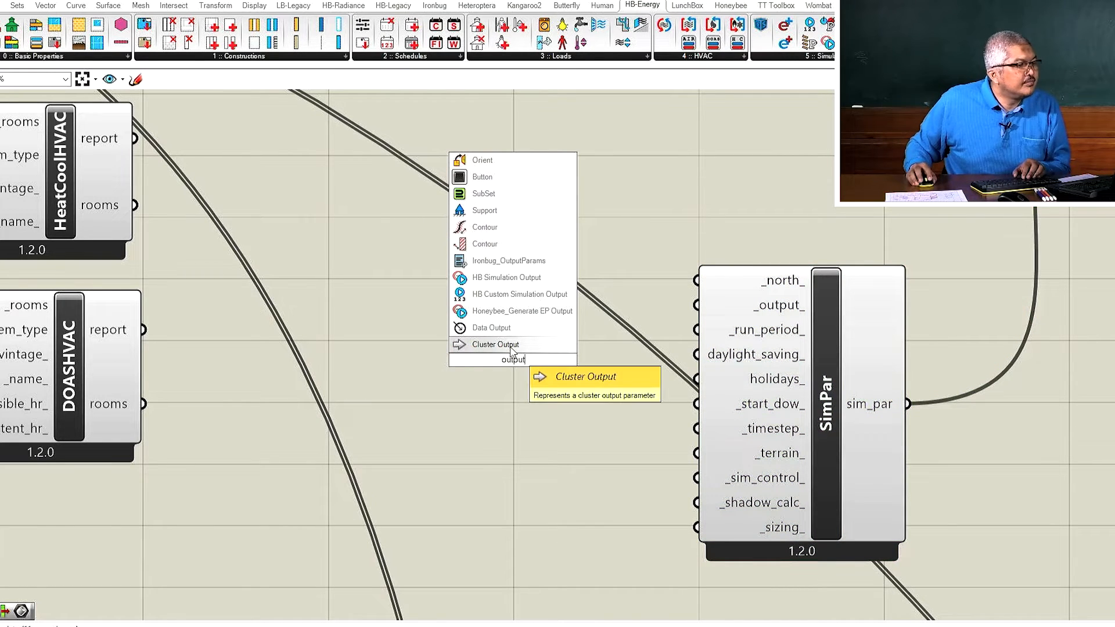
left_click(517, 279)
left_click_drag(533, 358, 440, 467)
left_click_drag(550, 516, 696, 305)
Move SimPar and SimOutput lower on the canvas, placing SimOutput below and to the right of DOASHVAC.
scroll(808, 280, "down", 5)
left_click_drag(828, 352, 829, 431)
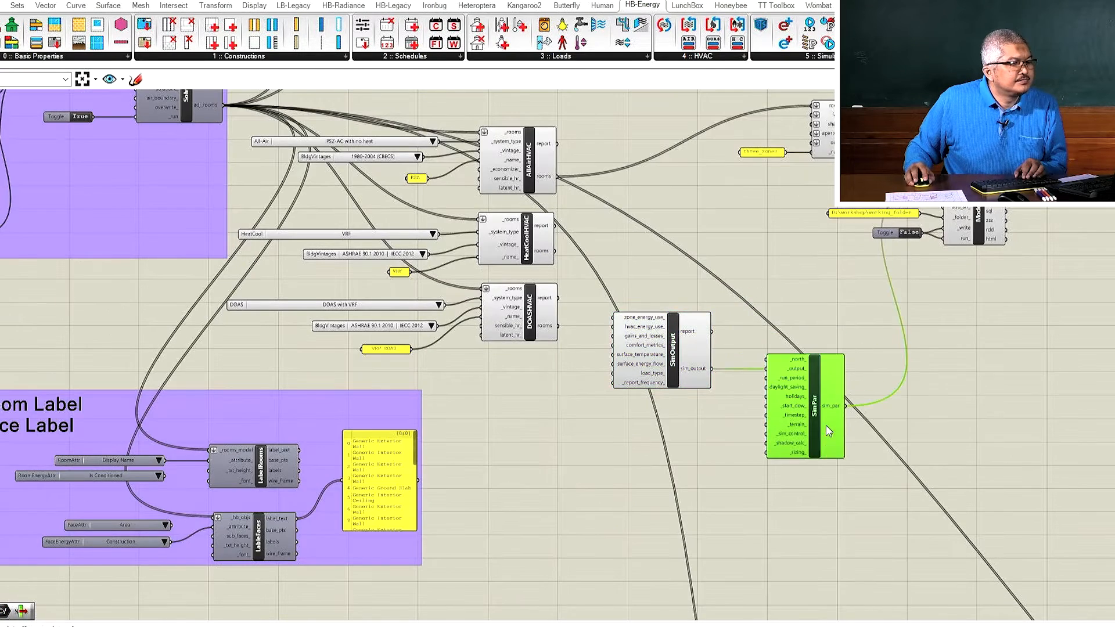
left_click_drag(685, 379, 647, 458)
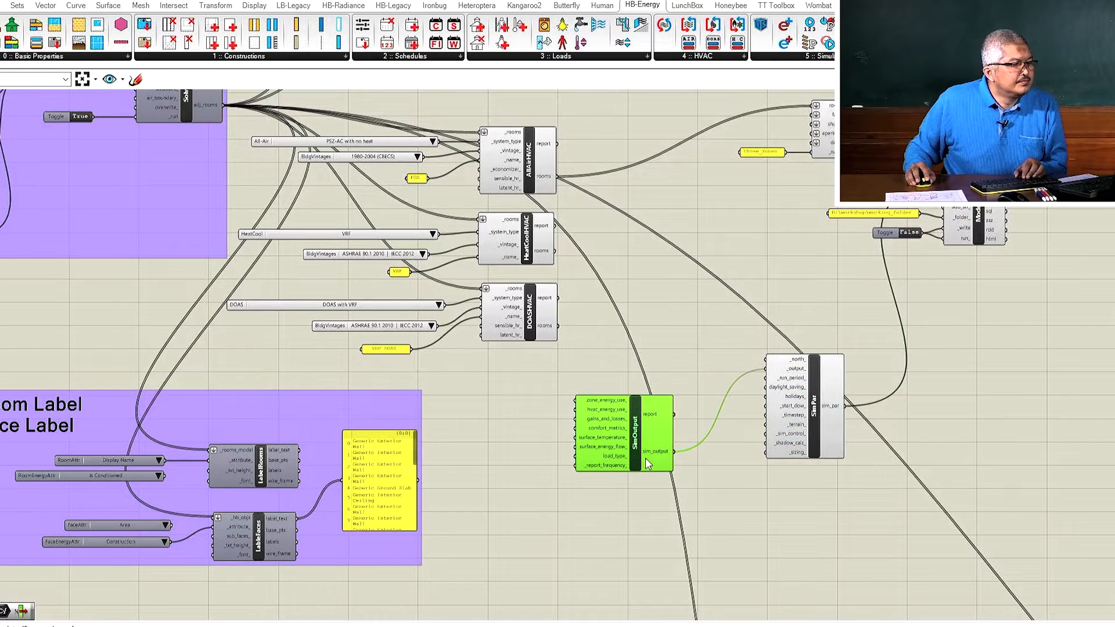
Add a Boolean Toggle between the Face Label group and SimOutput, just left of SimOutput's upper inputs.
double_click(488, 415)
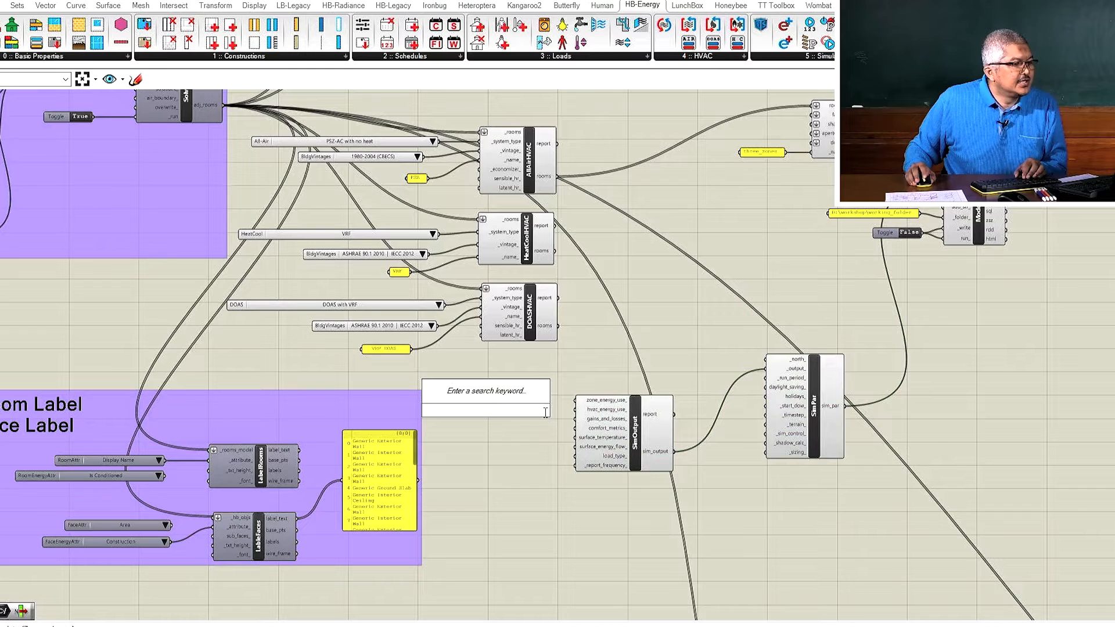
type("toggl")
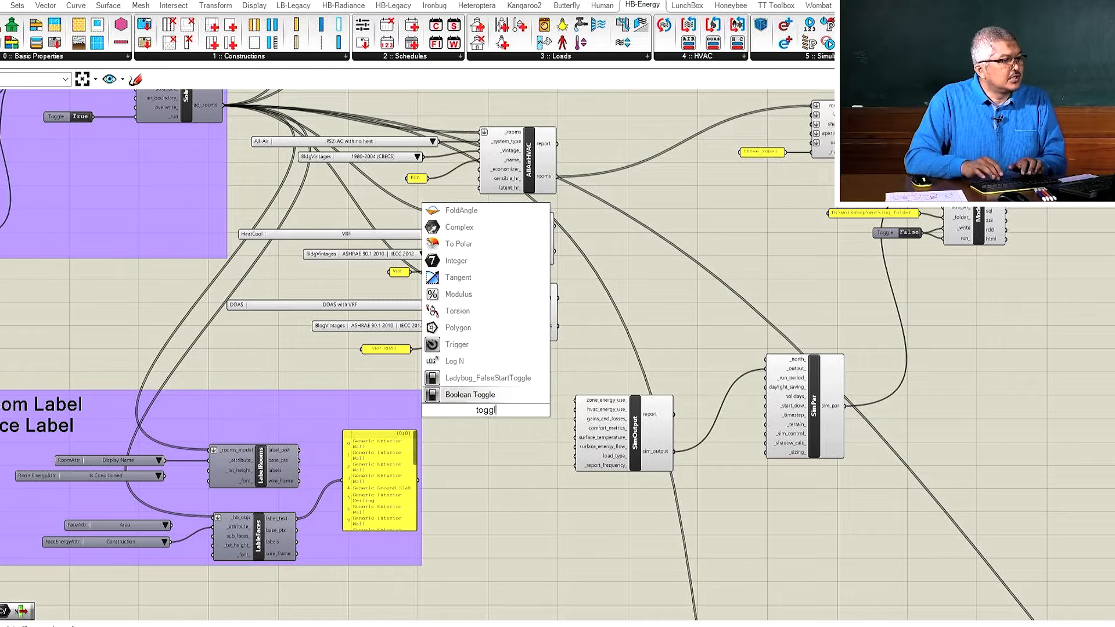
key("Return")
scroll(532, 427, "up", 5)
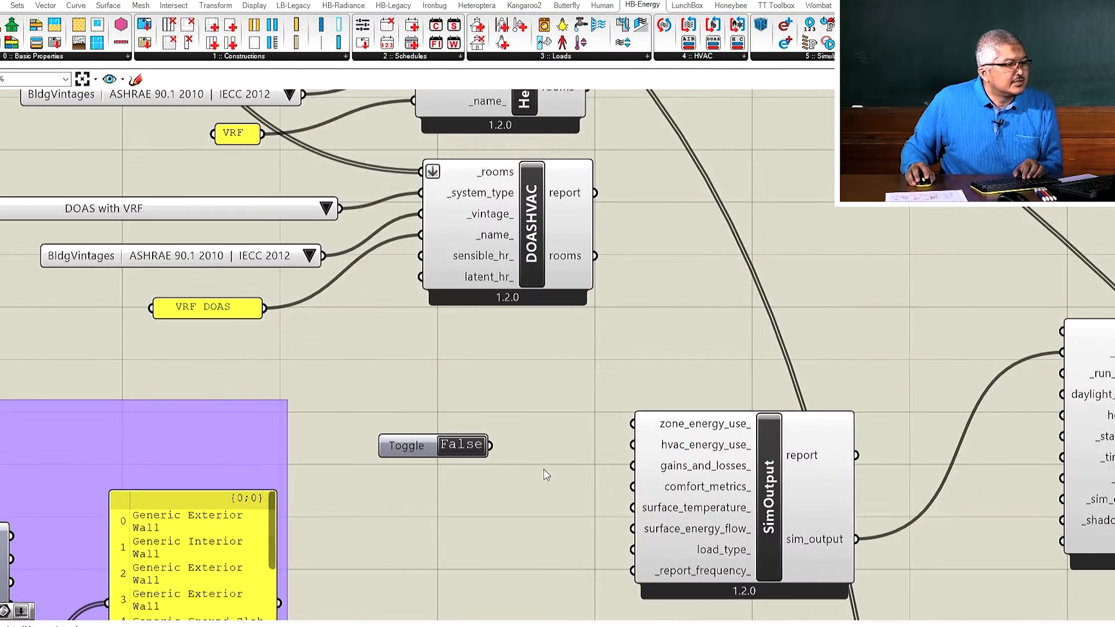
left_click_drag(415, 454, 469, 450)
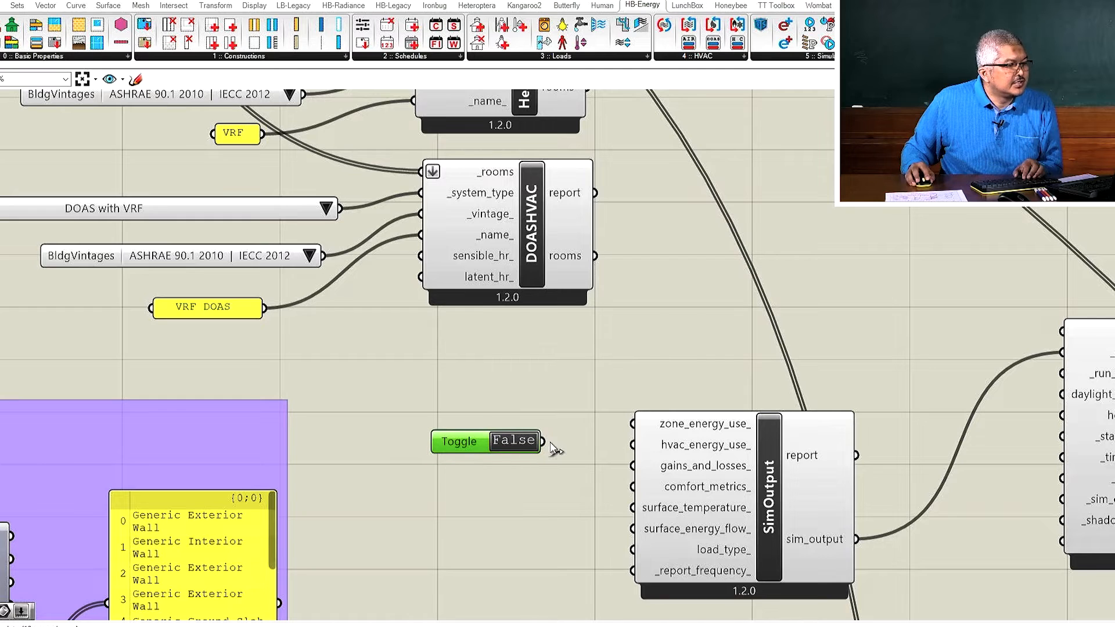
Connect the toggle to SimOutput's zone_energy_use_, hvac_energy_use_, gains_and_losses_ and comfort_metrics_ inputs and set it to True.
left_click_drag(543, 442, 632, 423)
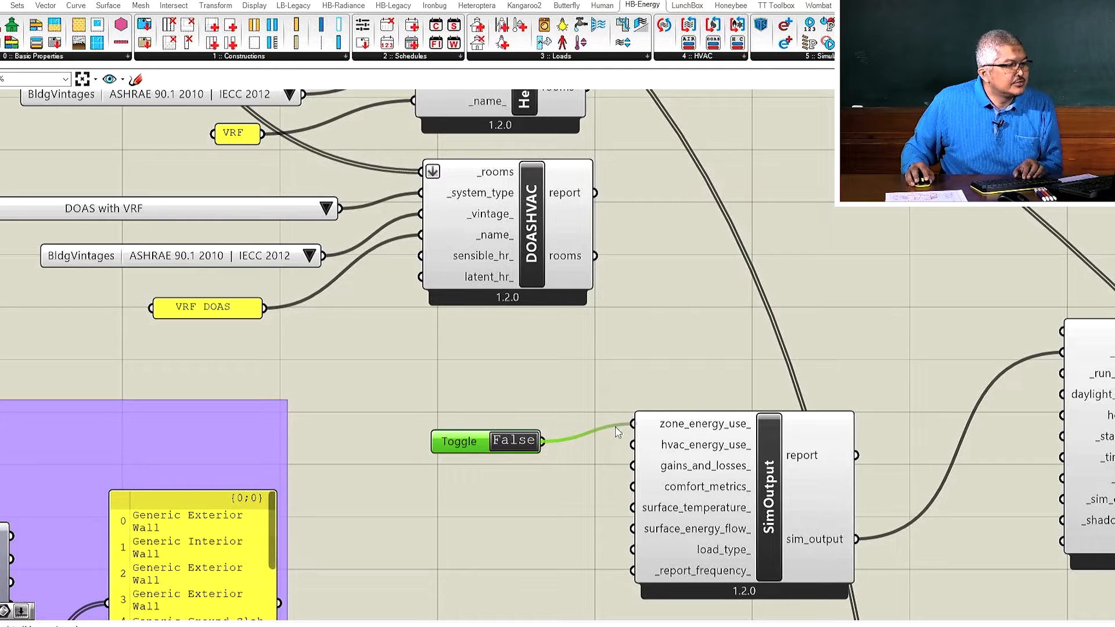
left_click_drag(543, 445, 632, 445)
left_click_drag(543, 443, 632, 465)
left_click_drag(544, 443, 632, 486)
double_click(527, 451)
scroll(560, 398, "down", 3)
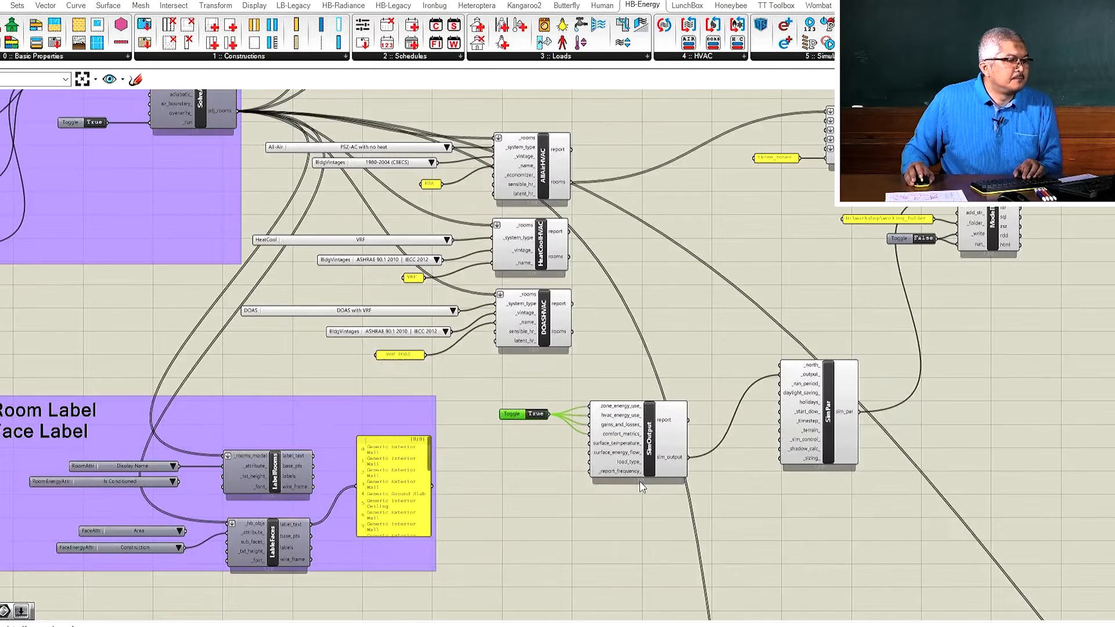
scroll(640, 480, "up", 3)
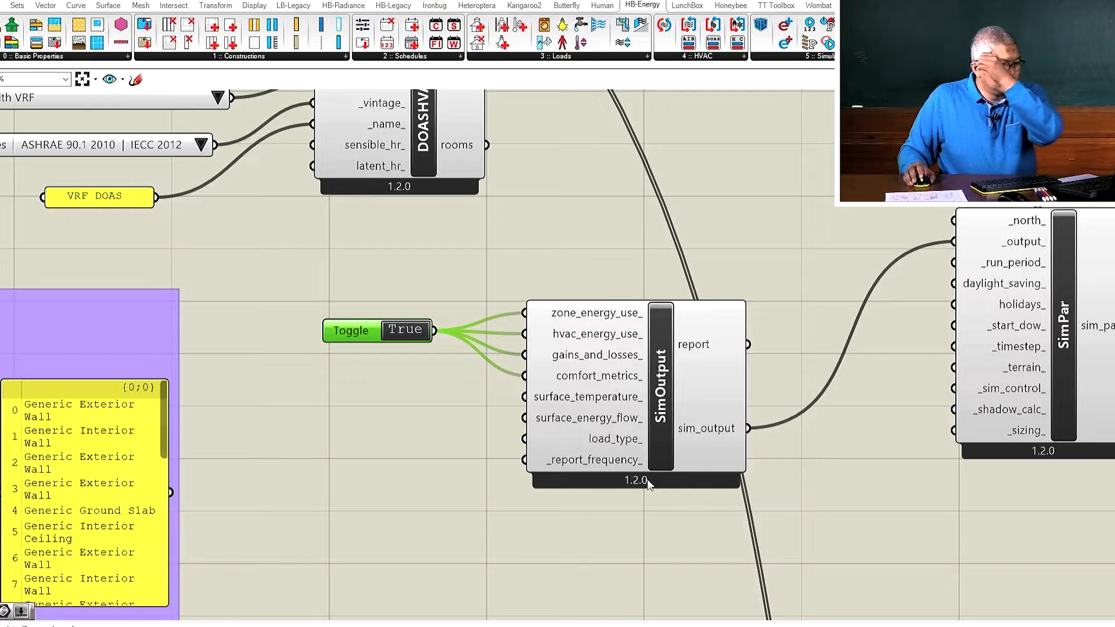
scroll(649, 485, "down", 2)
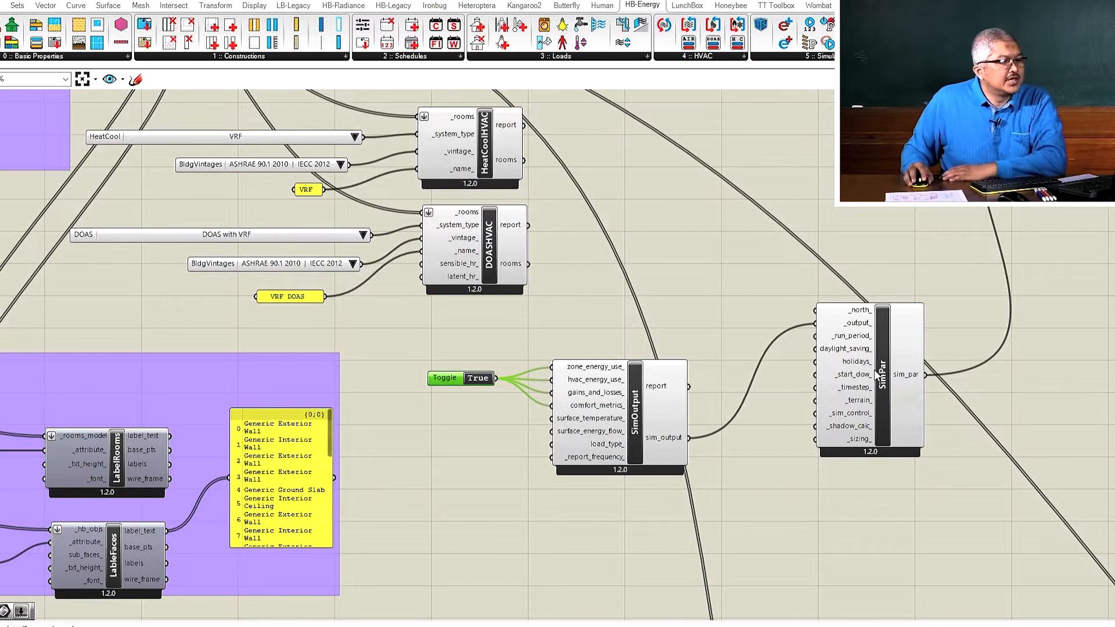
Move SimPar closer to SimOutput and add an LB Analysis Period component above and between them.
left_click_drag(875, 372, 840, 415)
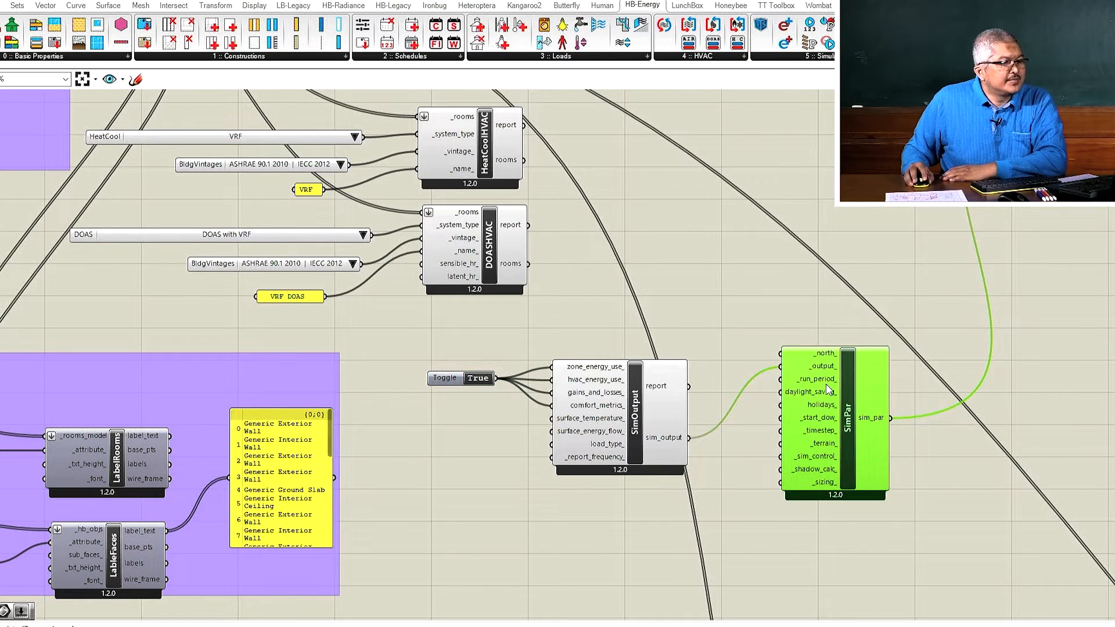
scroll(829, 389, "up", 2)
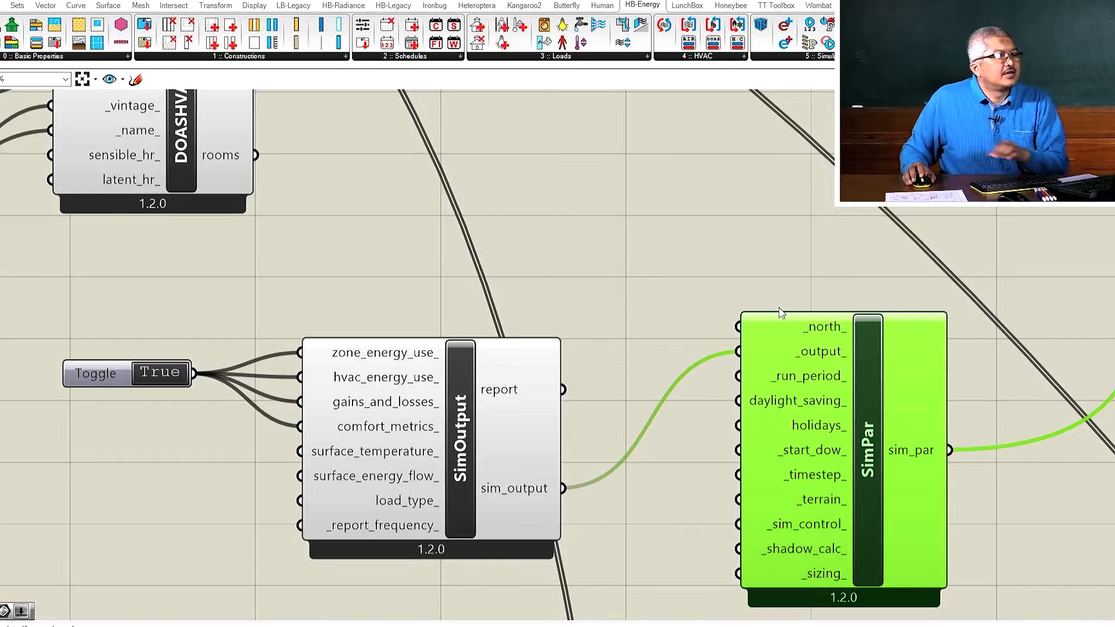
left_click(735, 248)
double_click(735, 248)
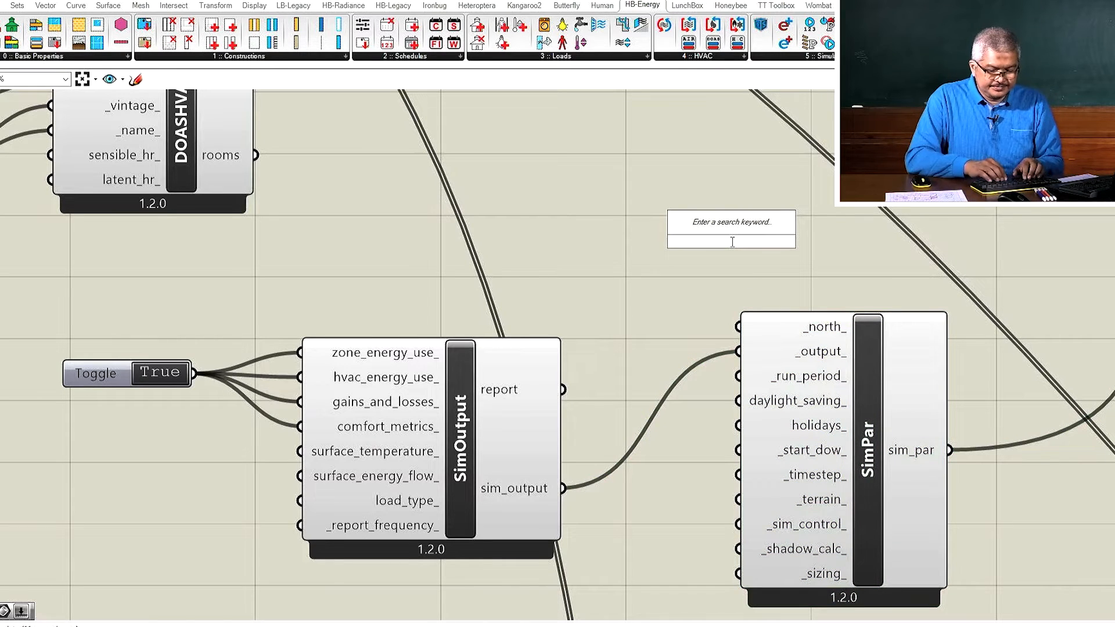
type("run")
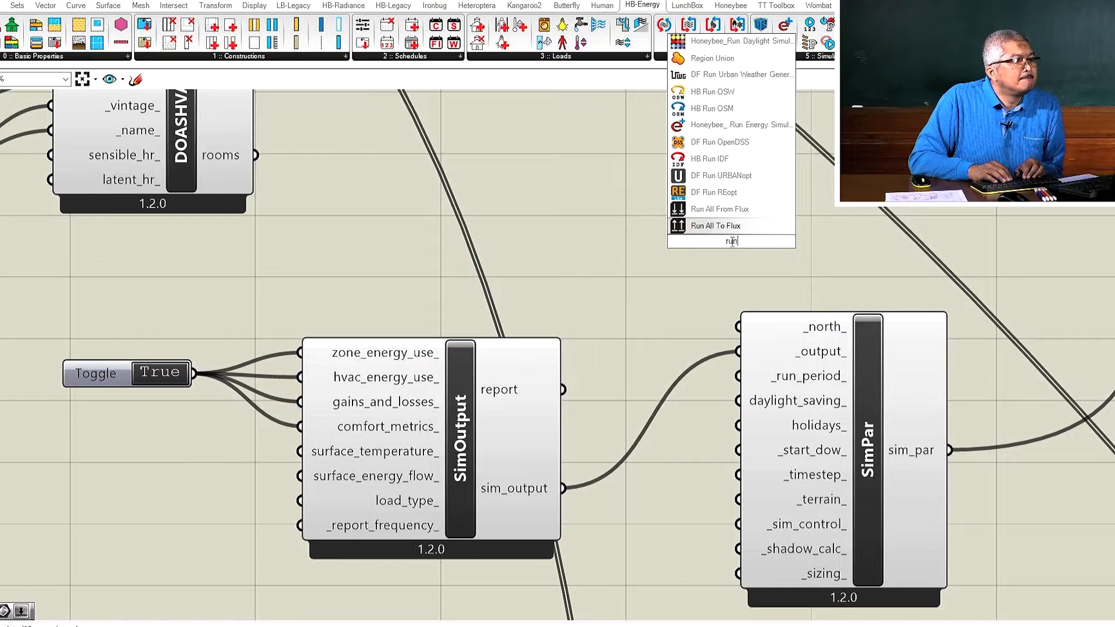
type("per")
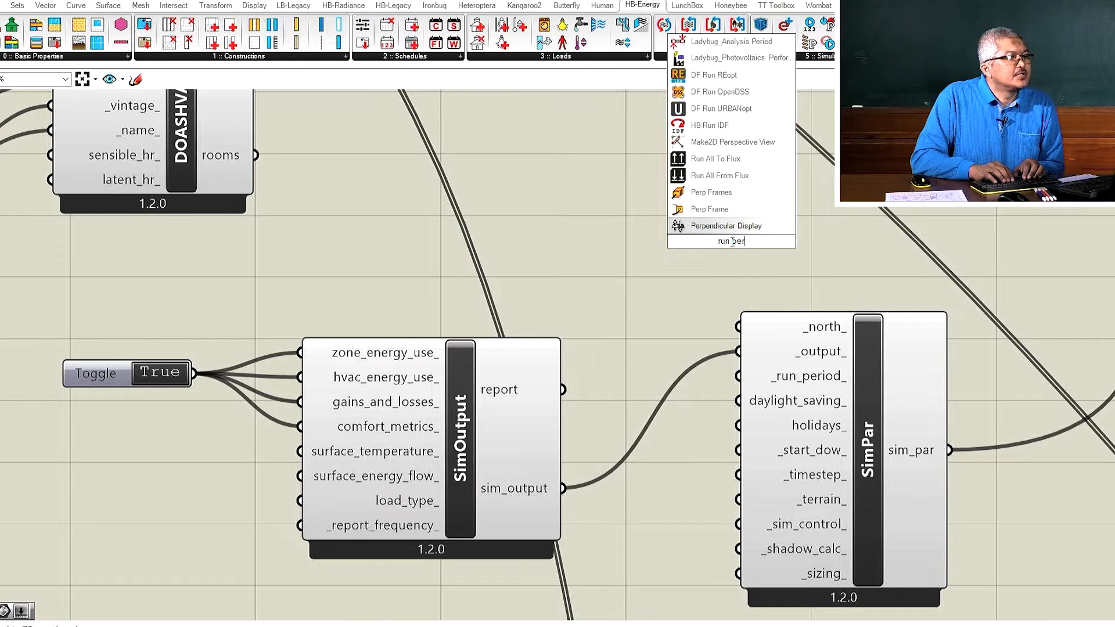
type("iod")
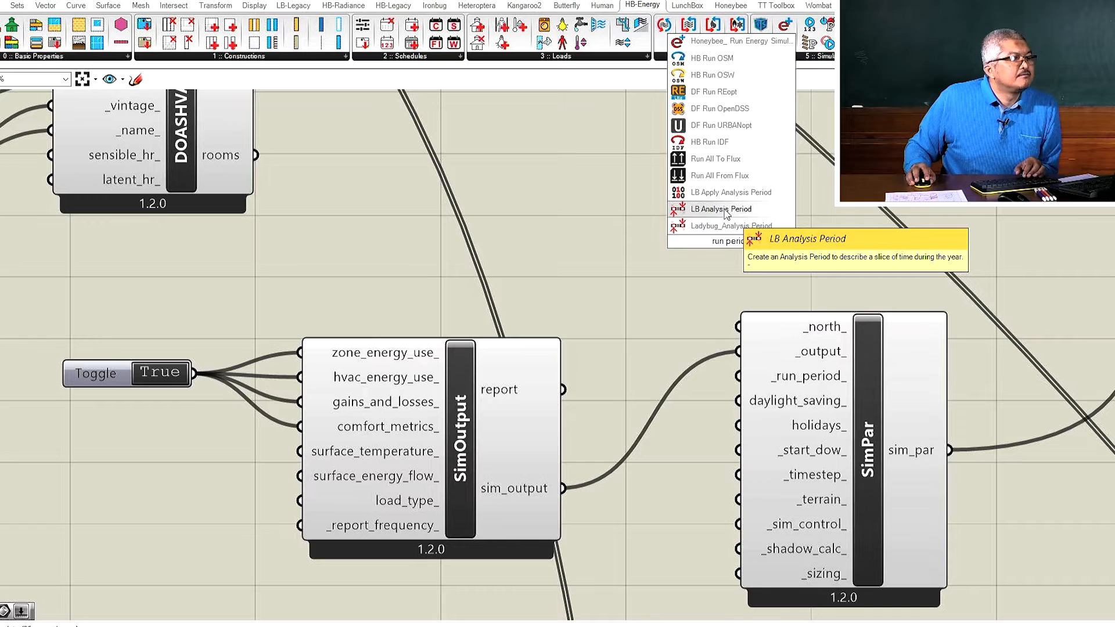
left_click_drag(724, 210, 644, 229)
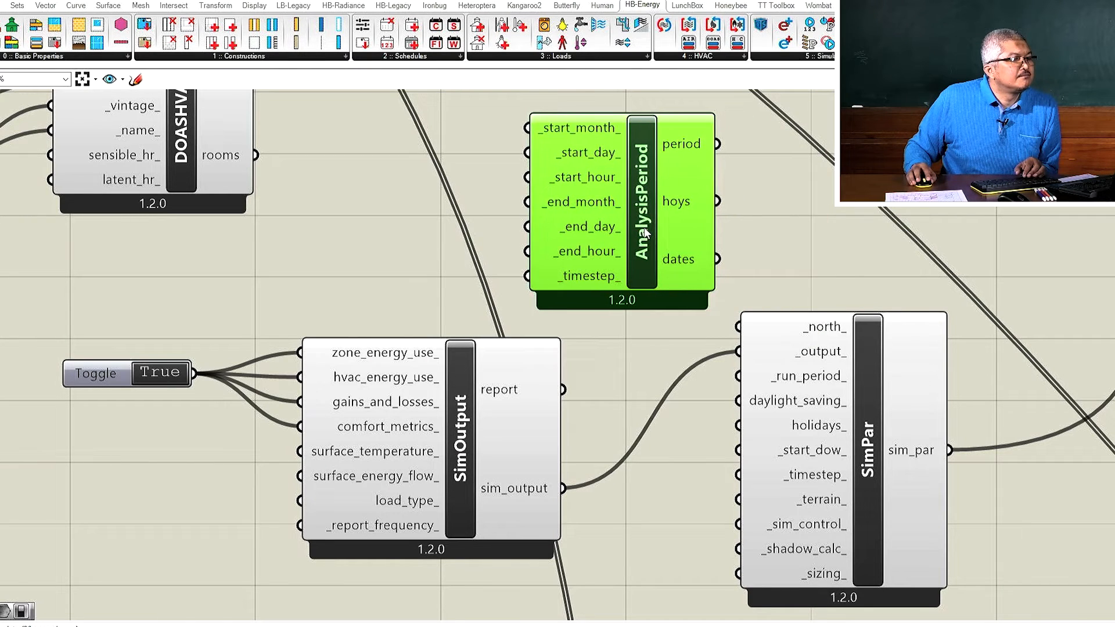
Shift SimPar slightly lower and place AnalysisPeriod directly below SimOutput.
scroll(503, 262, "down", 3)
left_click_drag(687, 332, 698, 412)
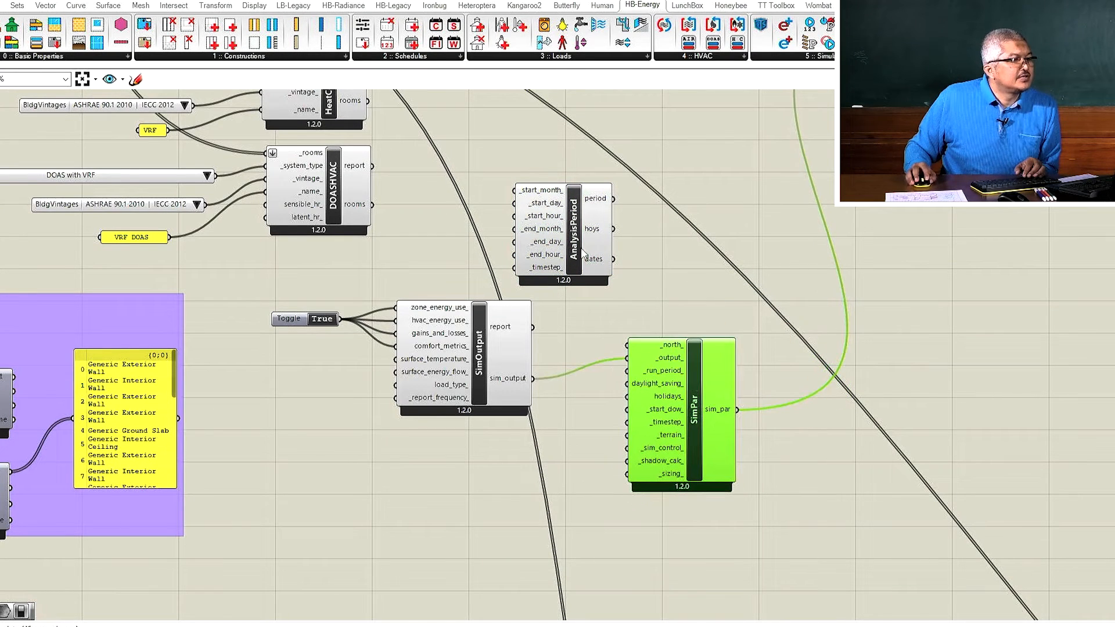
left_click_drag(584, 254, 513, 506)
scroll(543, 473, "up", 3)
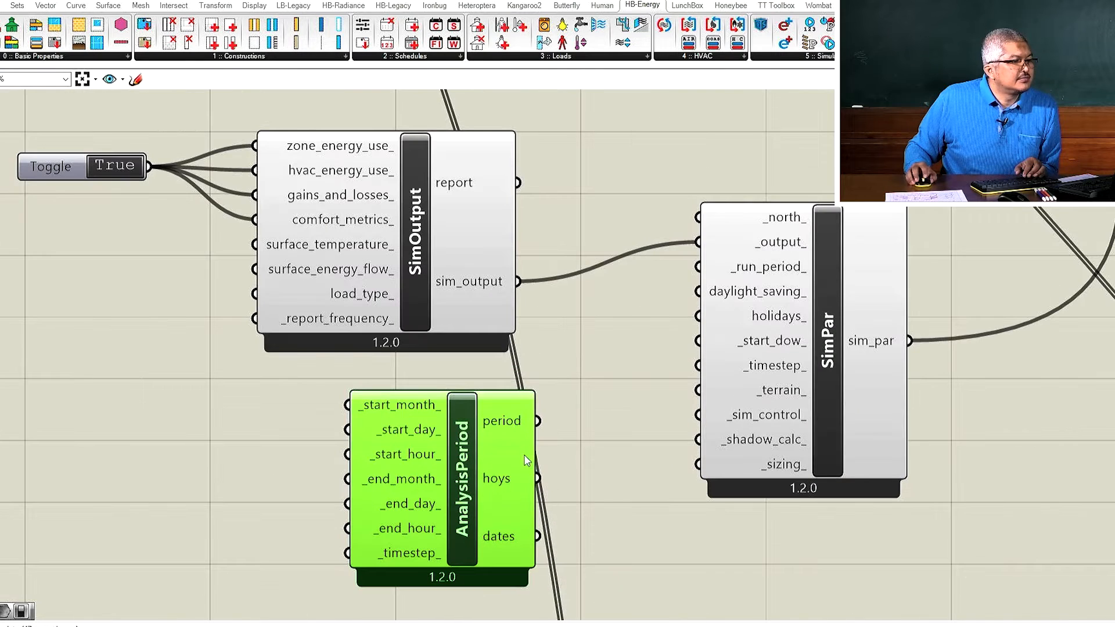
Attach a panel to AnalysisPeriod's period output and connect period to SimPar's _run_period_ input.
mouse_move(510, 423)
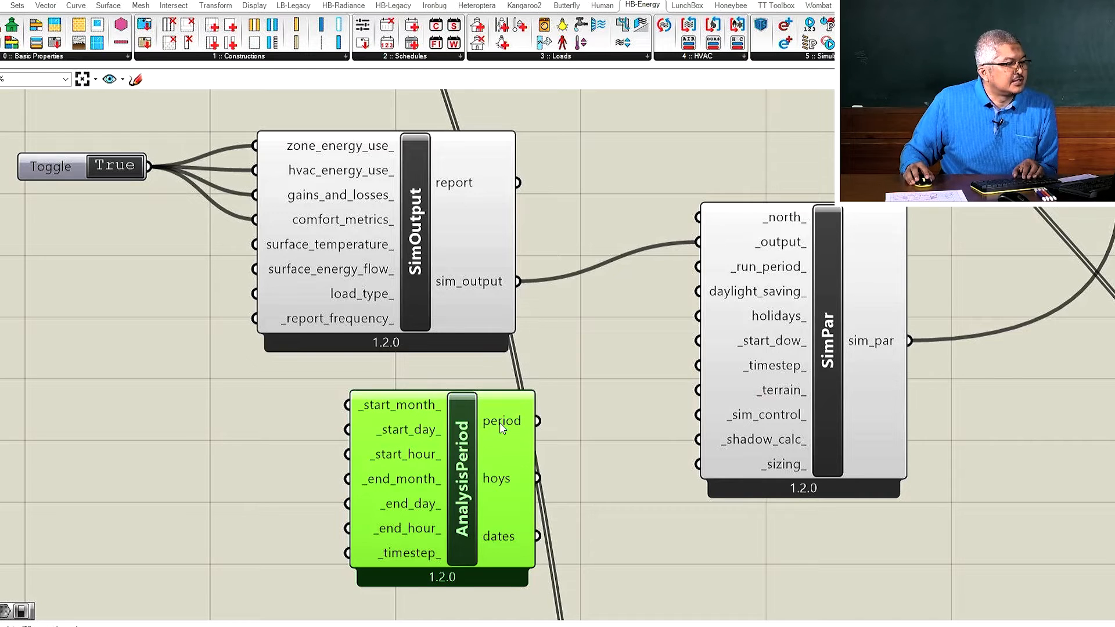
left_click(626, 426)
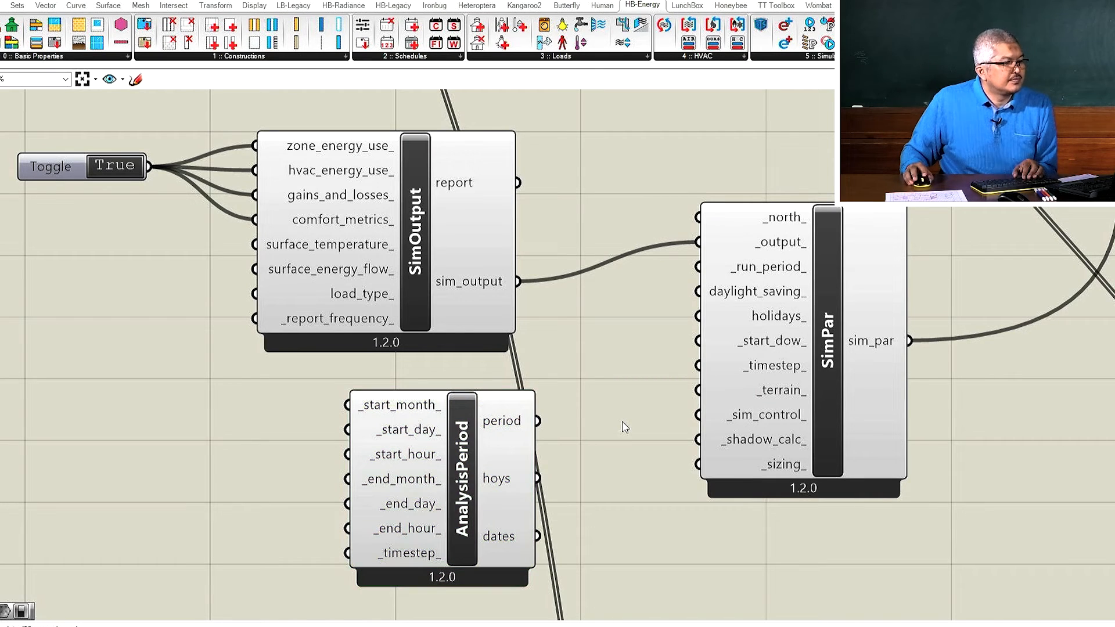
double_click(648, 429)
type("panel")
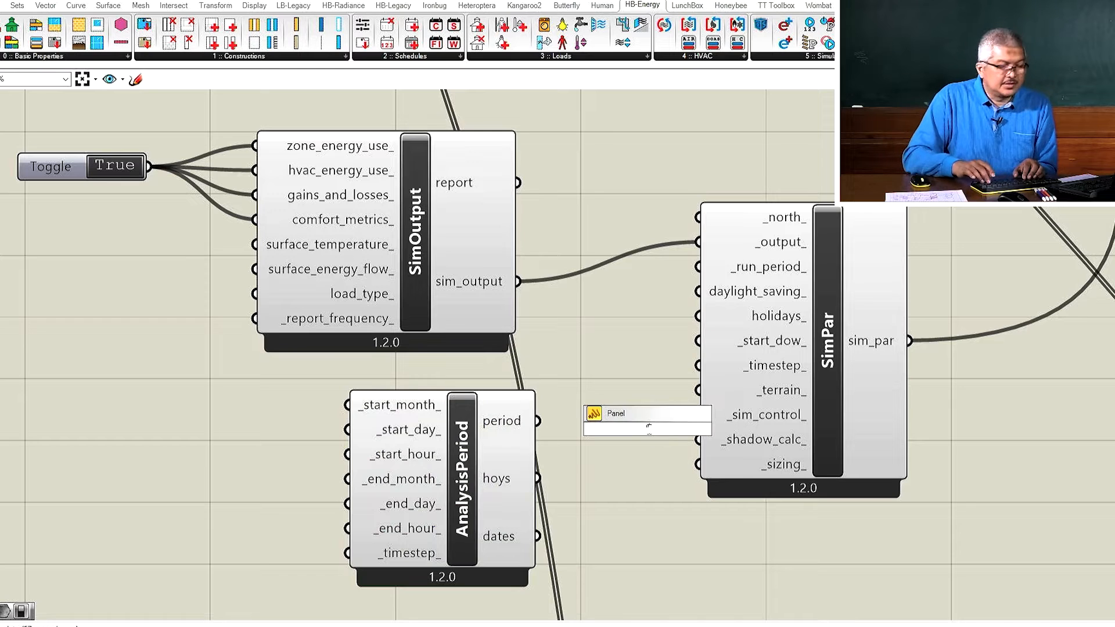
key("Return")
left_click_drag(533, 422, 547, 430)
left_click_drag(471, 475, 415, 473)
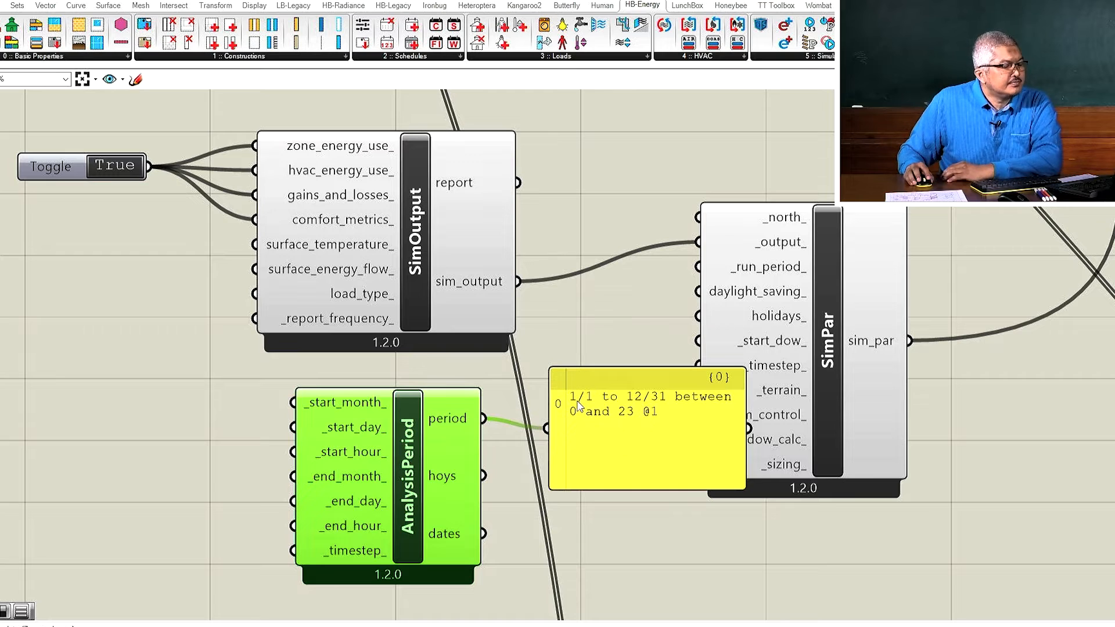
left_click(648, 417)
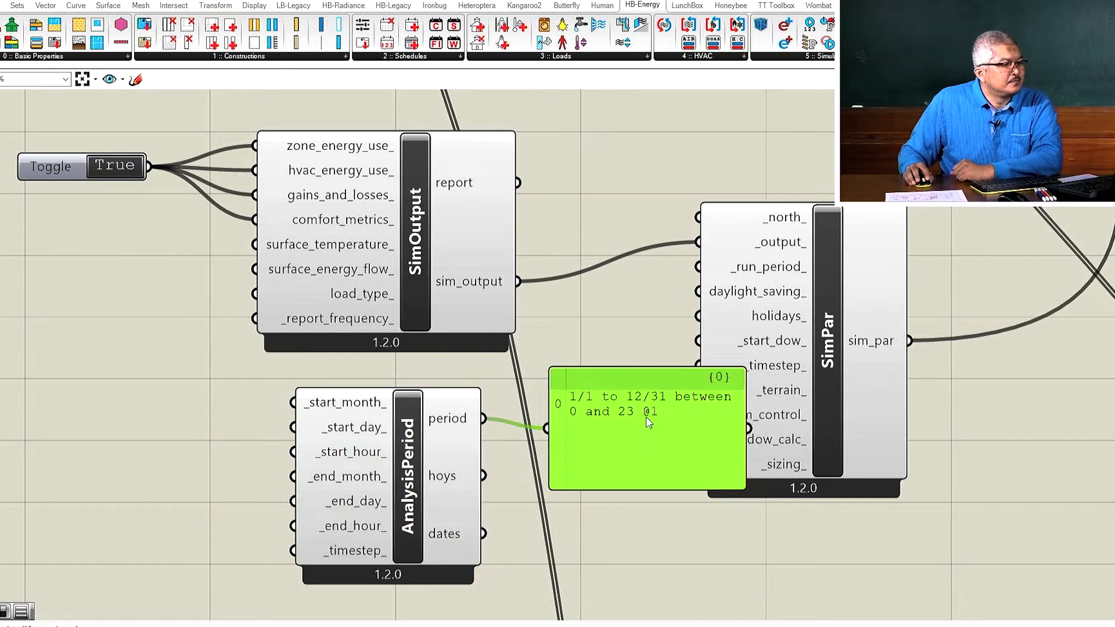
left_click_drag(653, 393, 618, 455)
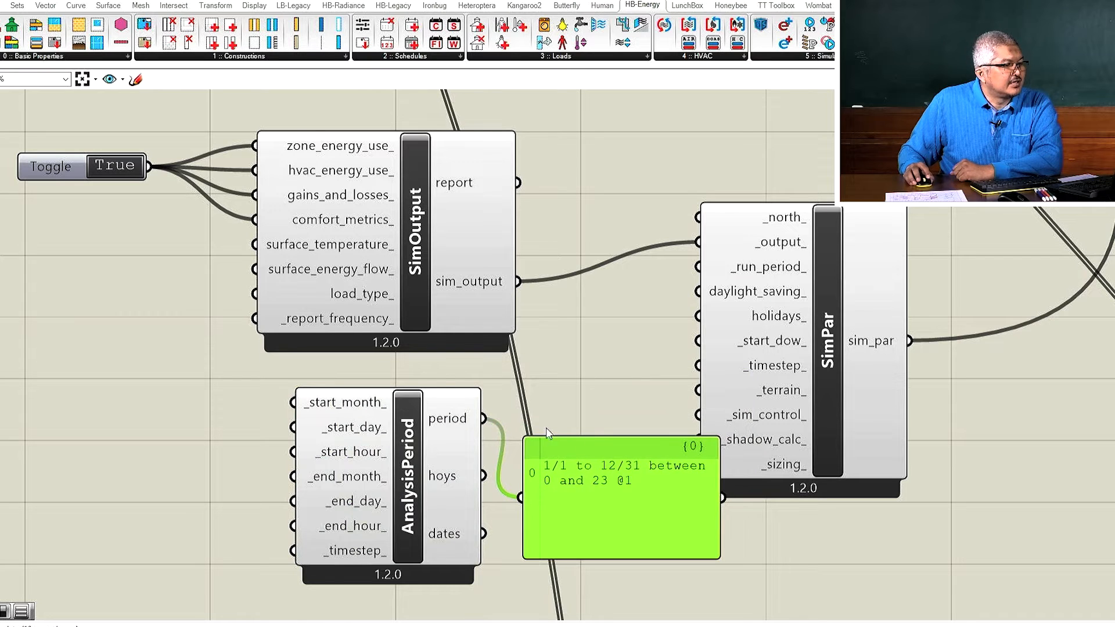
left_click_drag(484, 418, 693, 278)
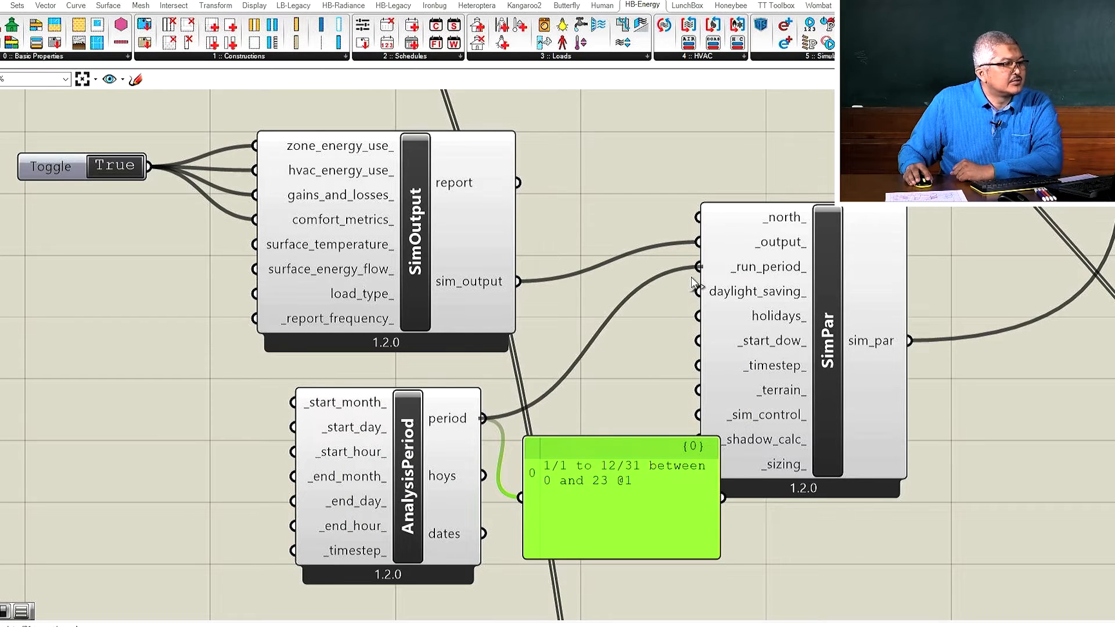
Try a panel value of 4 on AnalysisPeriod's _timestep_ input, and delete that panel.
double_click(240, 549)
type("\"")
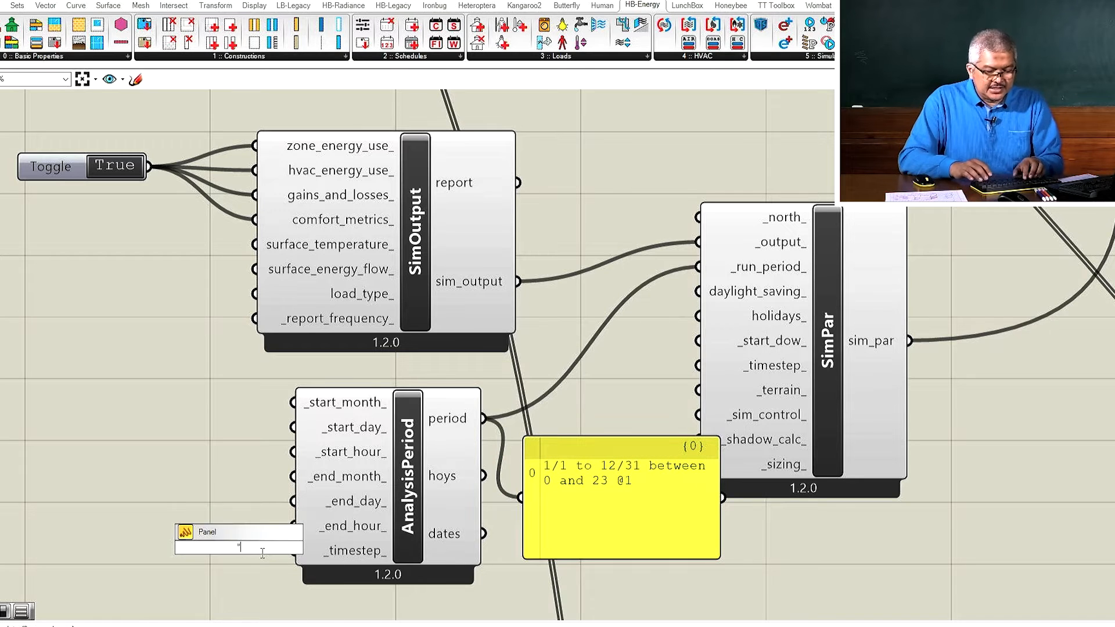
type("4")
key("Return")
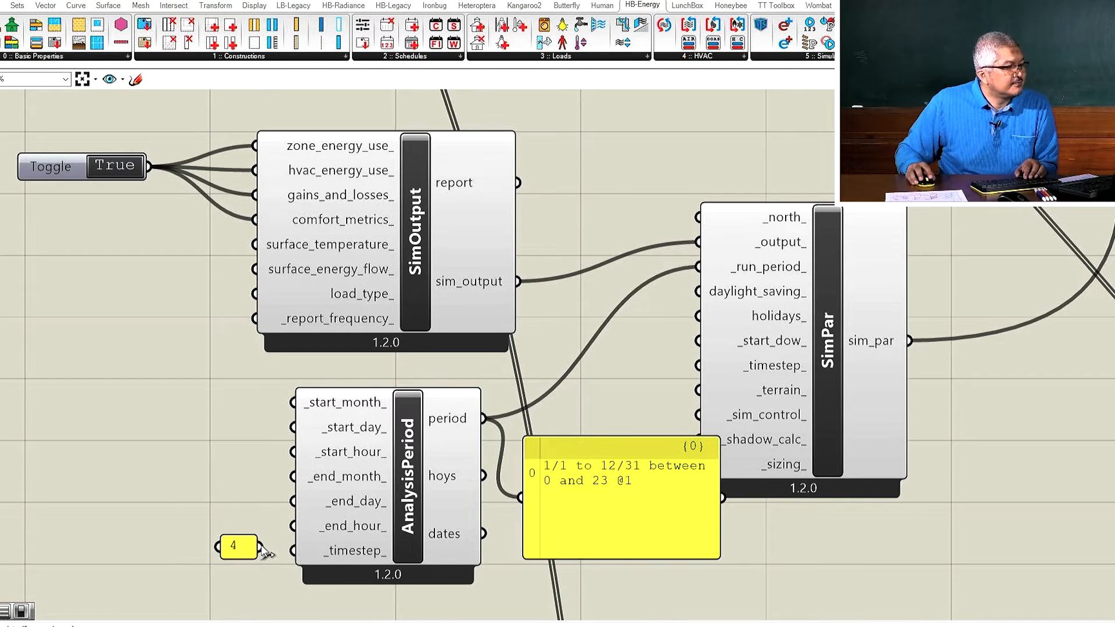
left_click_drag(260, 547, 294, 550)
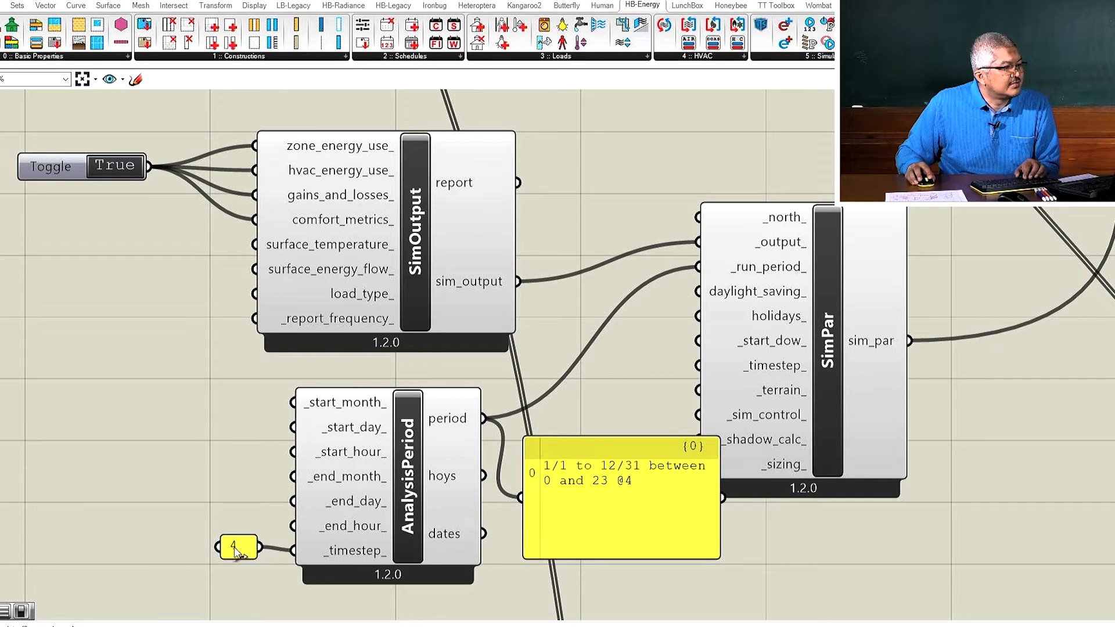
left_click_drag(240, 556, 244, 560)
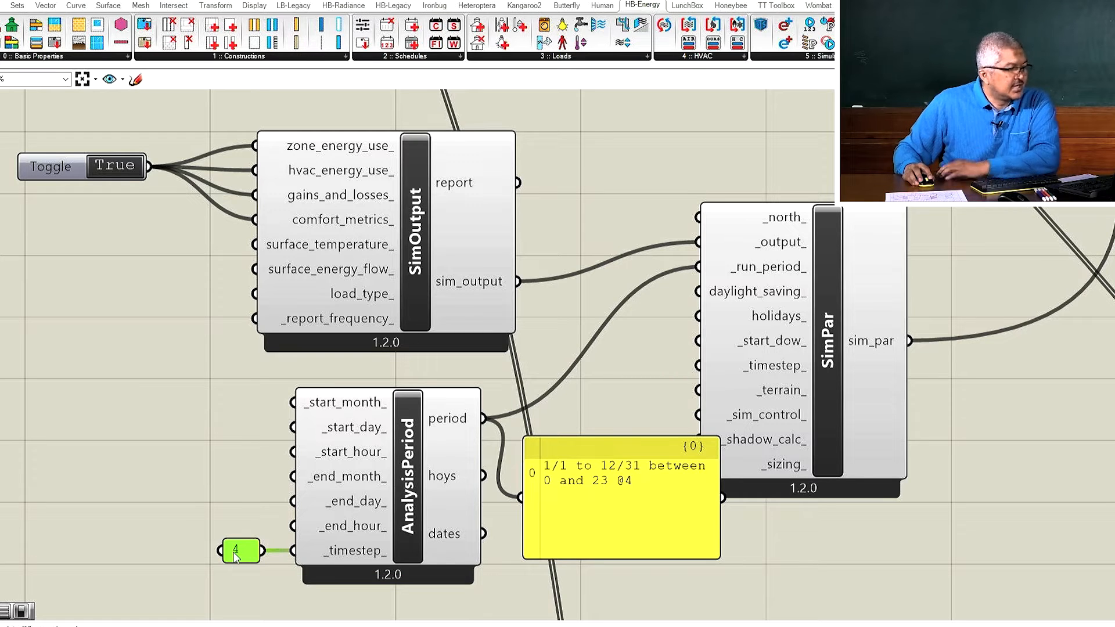
key("Delete")
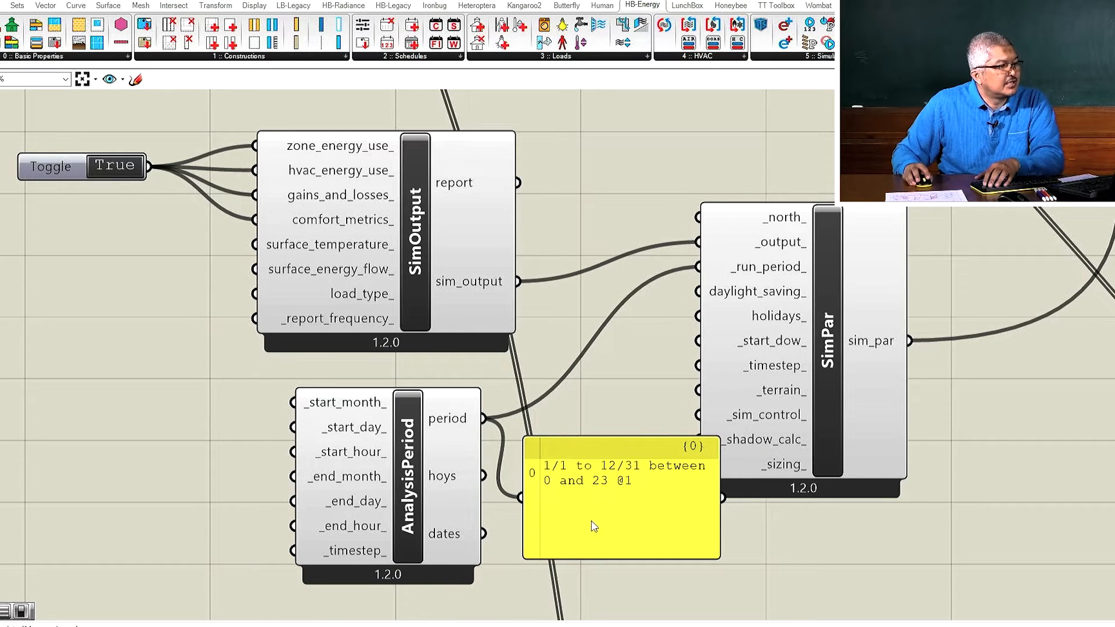
Delete the panel attached to the period output and nudge AnalysisPeriod closer to SimOutput.
scroll(572, 481, "down", 1)
left_click(611, 497)
left_click_drag(610, 492, 646, 496)
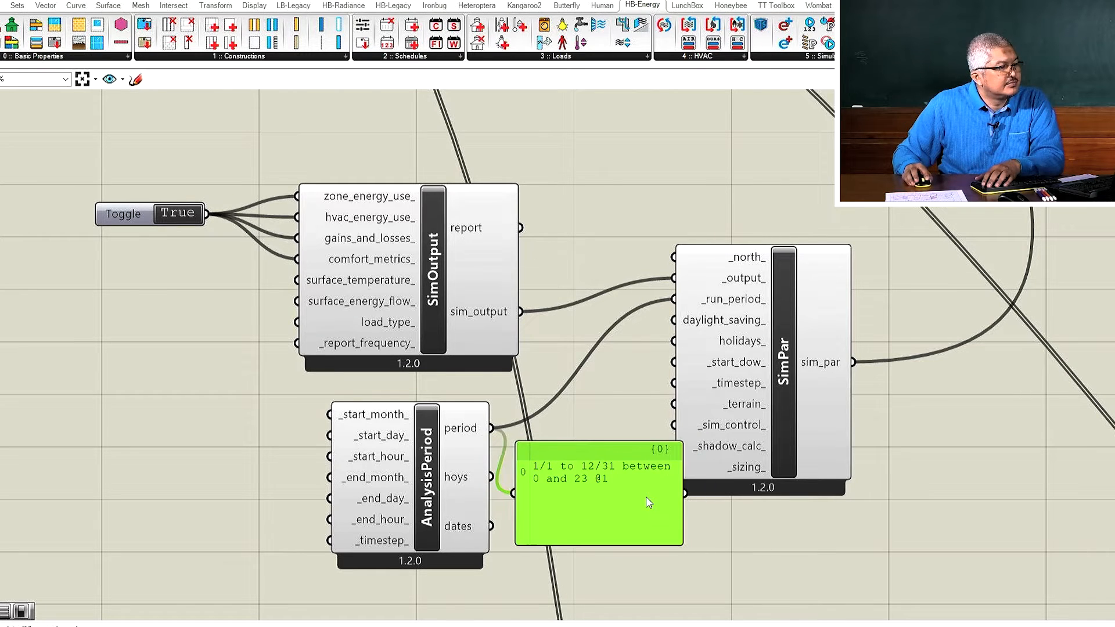
key("Delete")
left_click(420, 489)
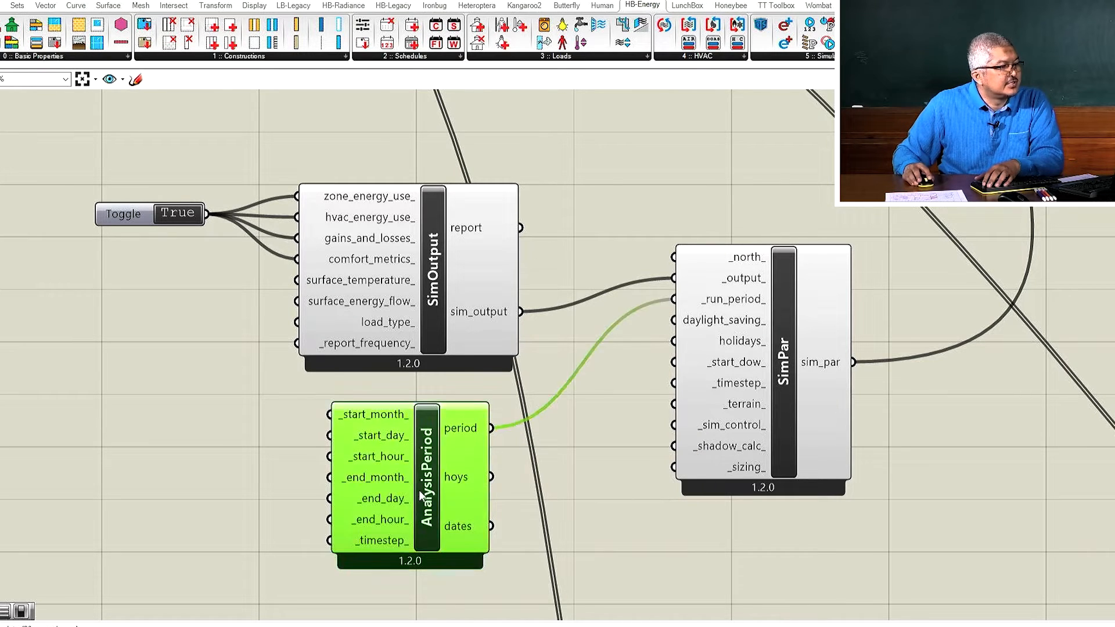
left_click_drag(419, 490, 430, 475)
Open the existing definition shoe_box_energy_model.gh from the working_folder directory.
scroll(639, 453, "down", 4)
scroll(858, 389, "down", 2)
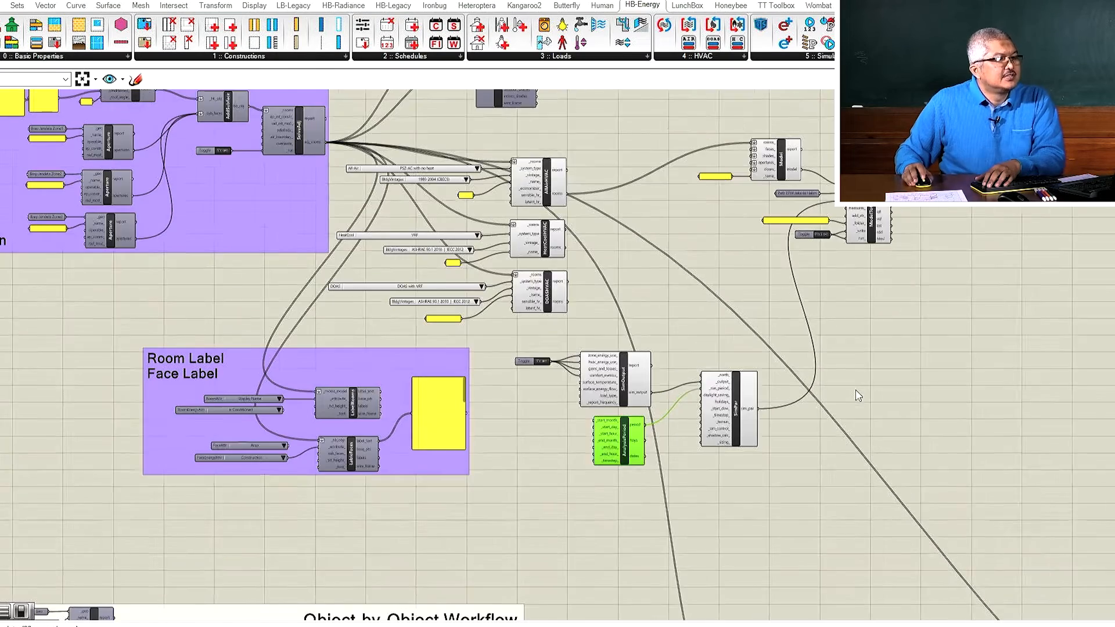
scroll(821, 215, "up", 4)
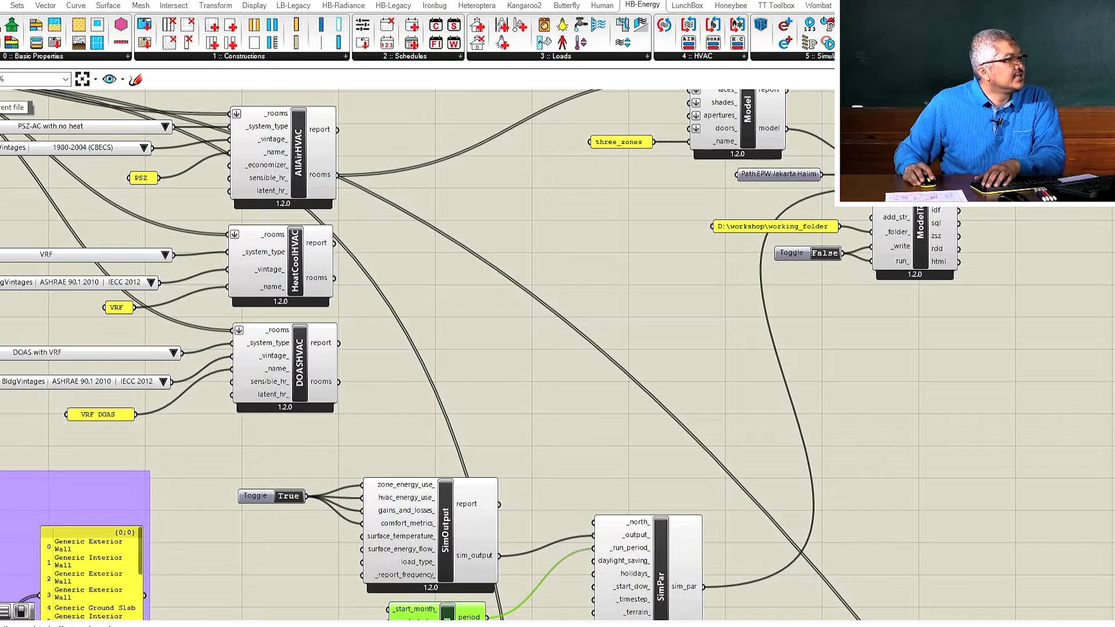
key("ctrl+o")
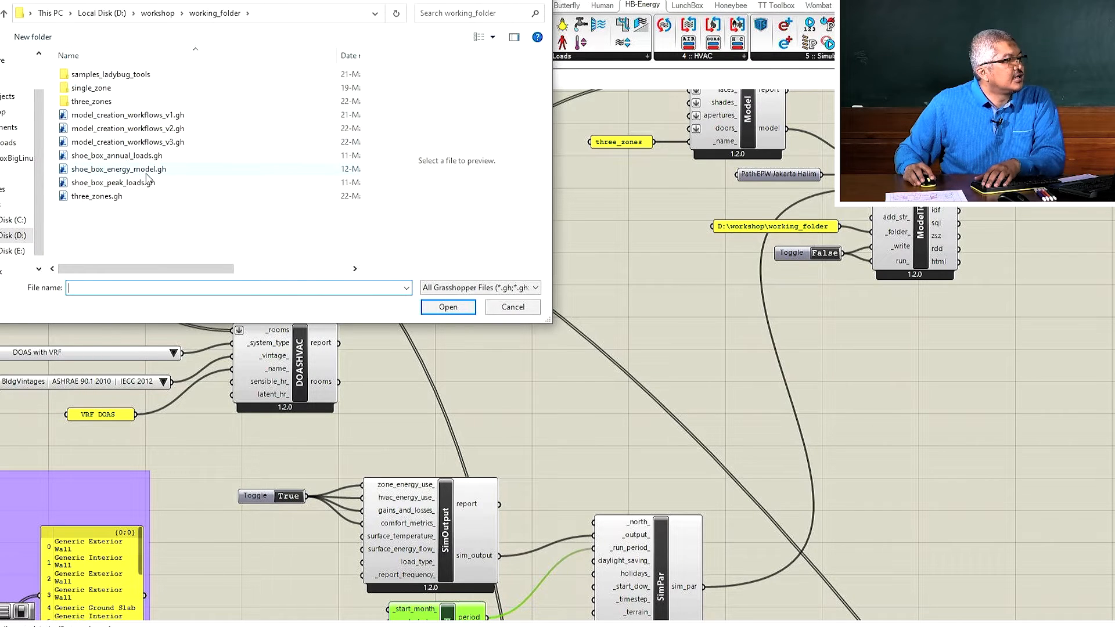
left_click(118, 169)
left_click(447, 306)
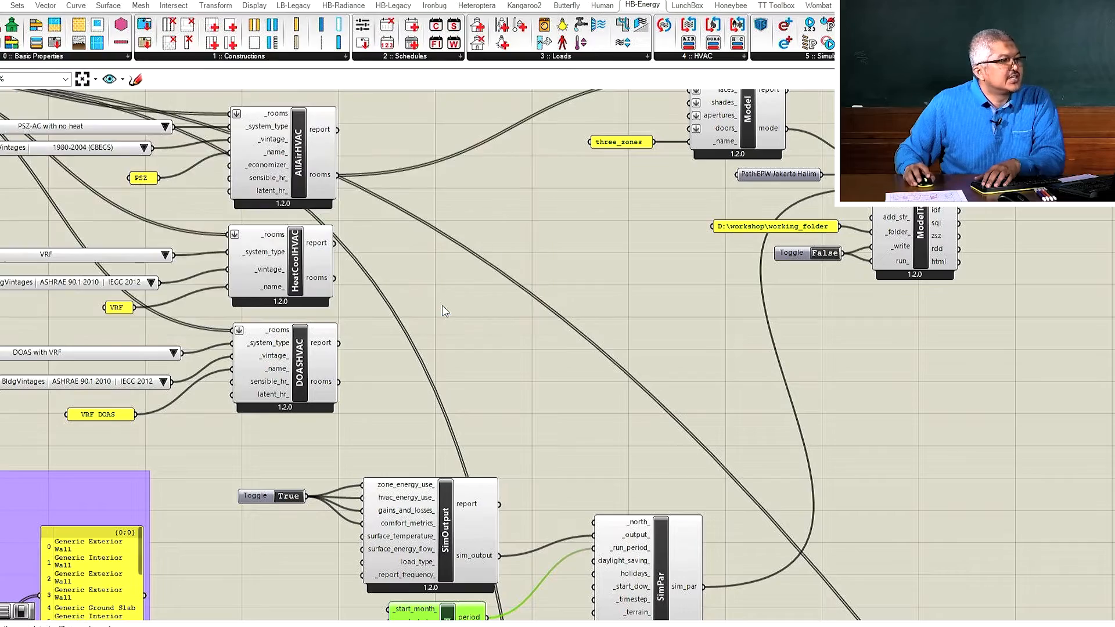
Select the Visualize Results and Compute EUI groups in the shoe box definition and return to the three-zone definition.
scroll(722, 203, "down", 5)
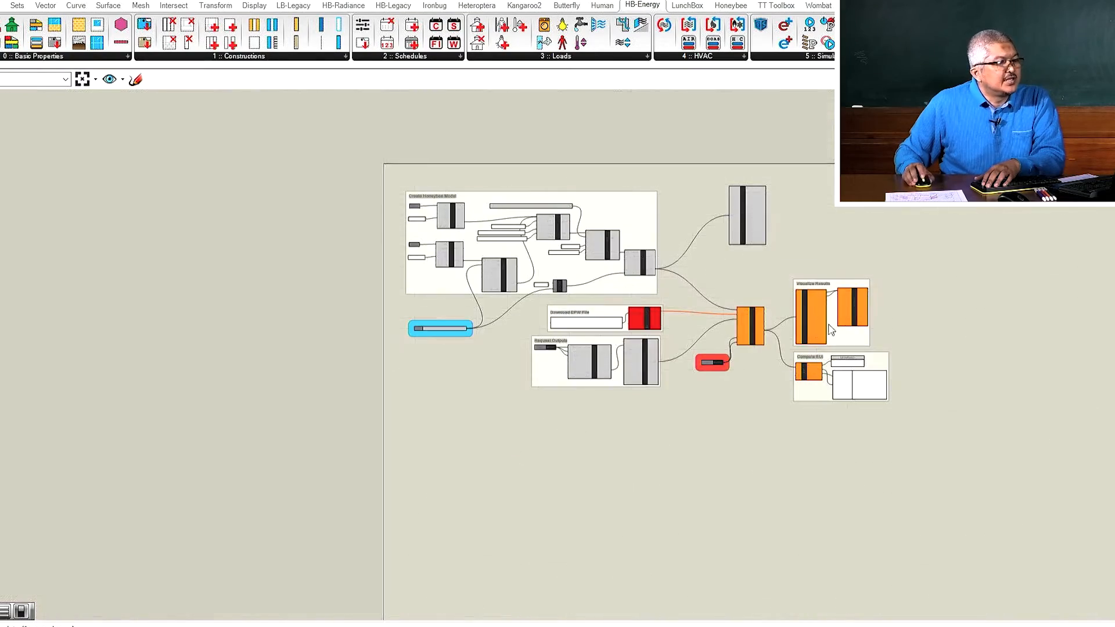
scroll(829, 328, "up", 5)
scroll(776, 370, "up", 3)
scroll(985, 331, "down", 3)
scroll(985, 331, "up", 4)
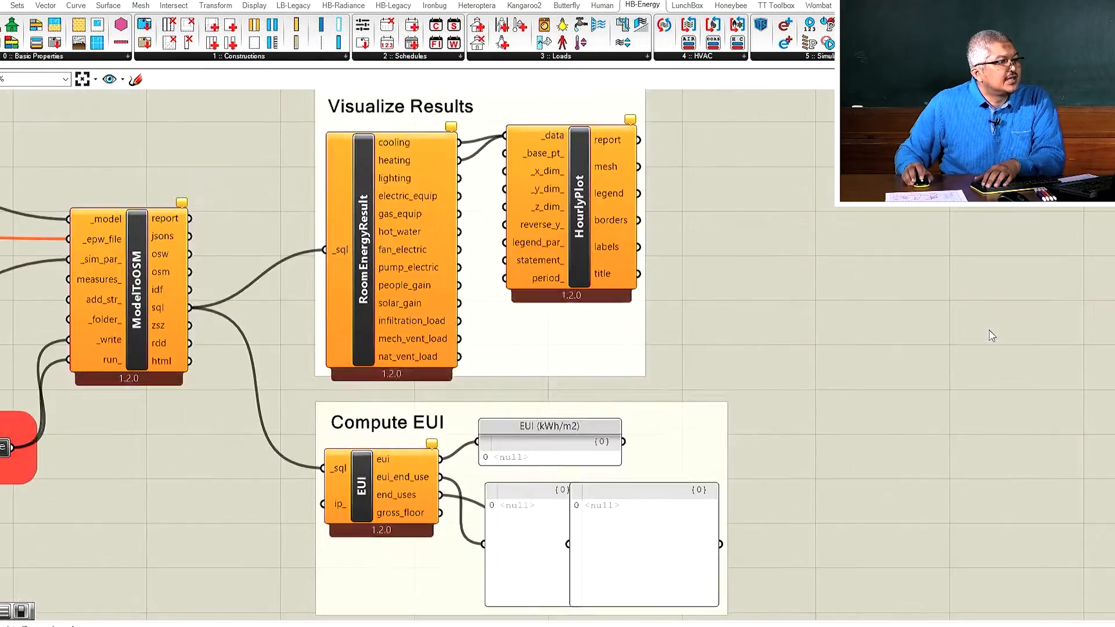
scroll(991, 335, "down", 1)
left_click_drag(453, 112, 904, 581)
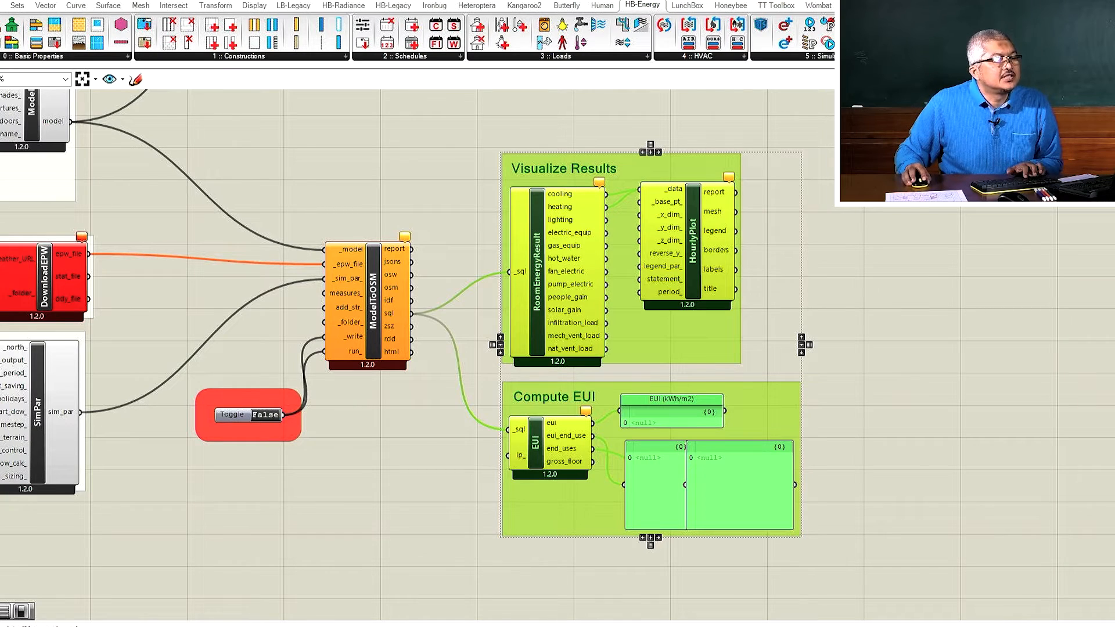
scroll(840, 213, "down", 6)
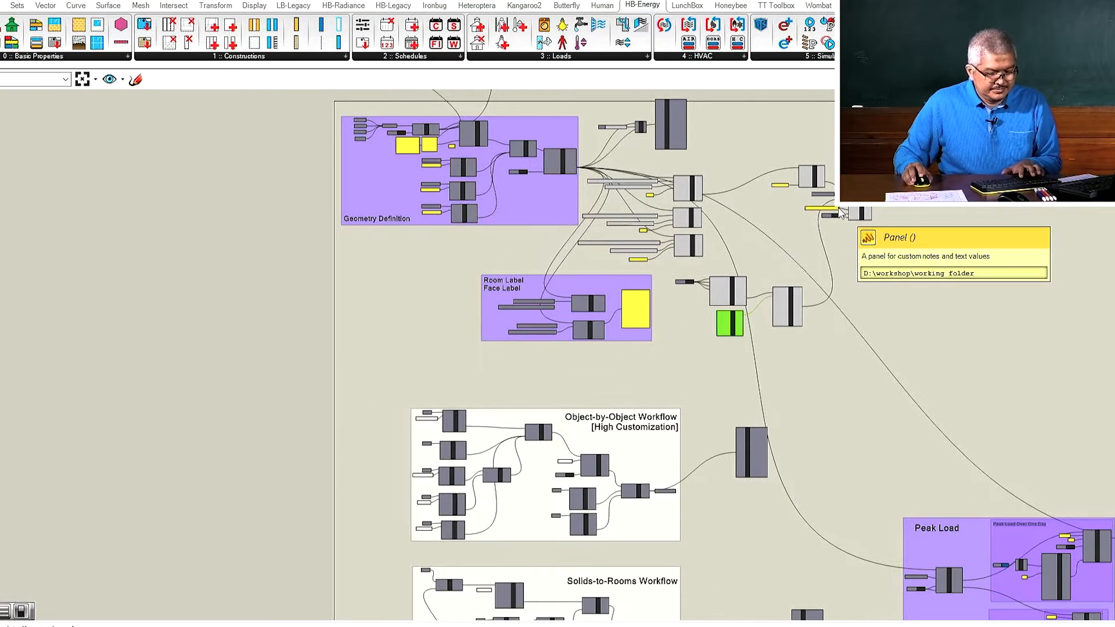
Paste the copied Visualize Results and Compute EUI groups and place them beside the ModelToOSM component.
key("ctrl+v")
left_click_drag(737, 244, 959, 212)
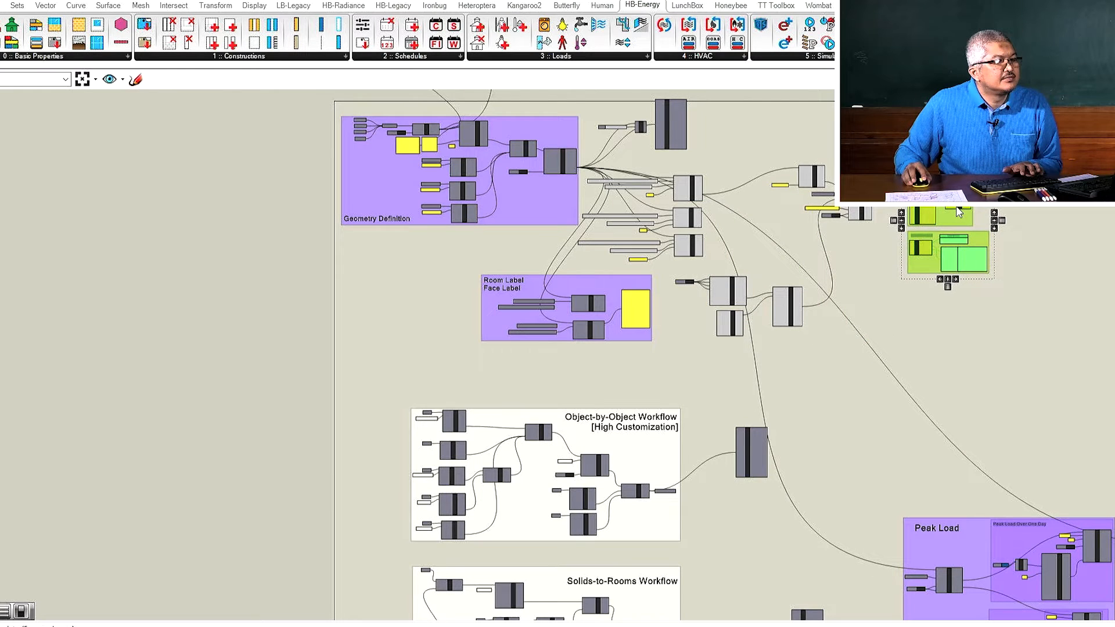
left_click(896, 213)
Set the Boolean toggle feeding ModelToOSM's _write and run_ inputs to True to run the simulation.
scroll(896, 212, "up", 3)
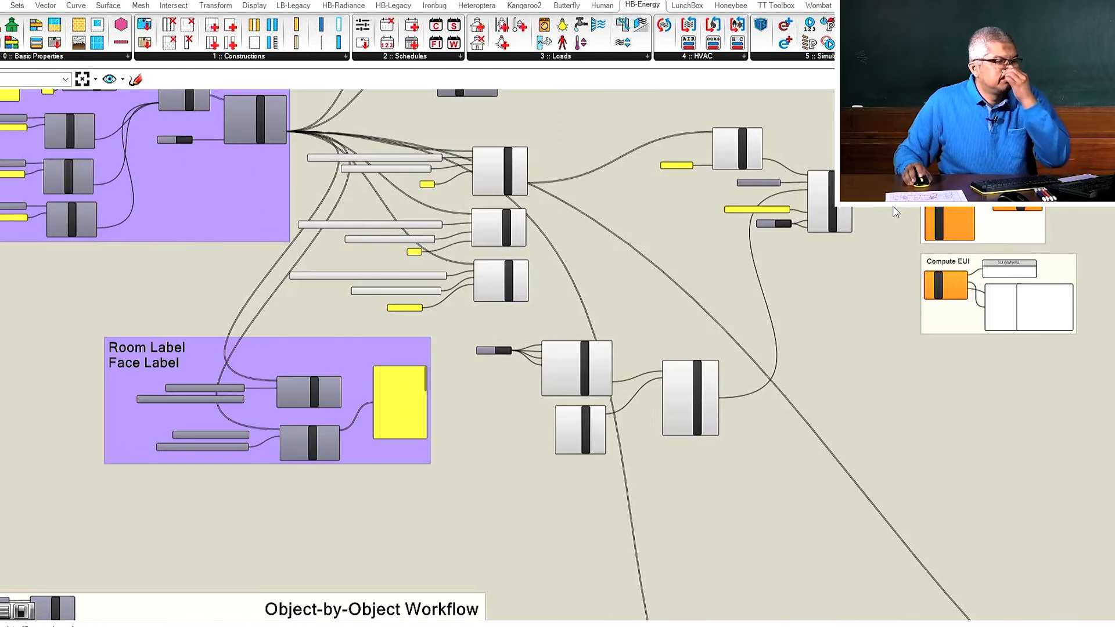
scroll(896, 213, "up", 4)
scroll(684, 250, "down", 2)
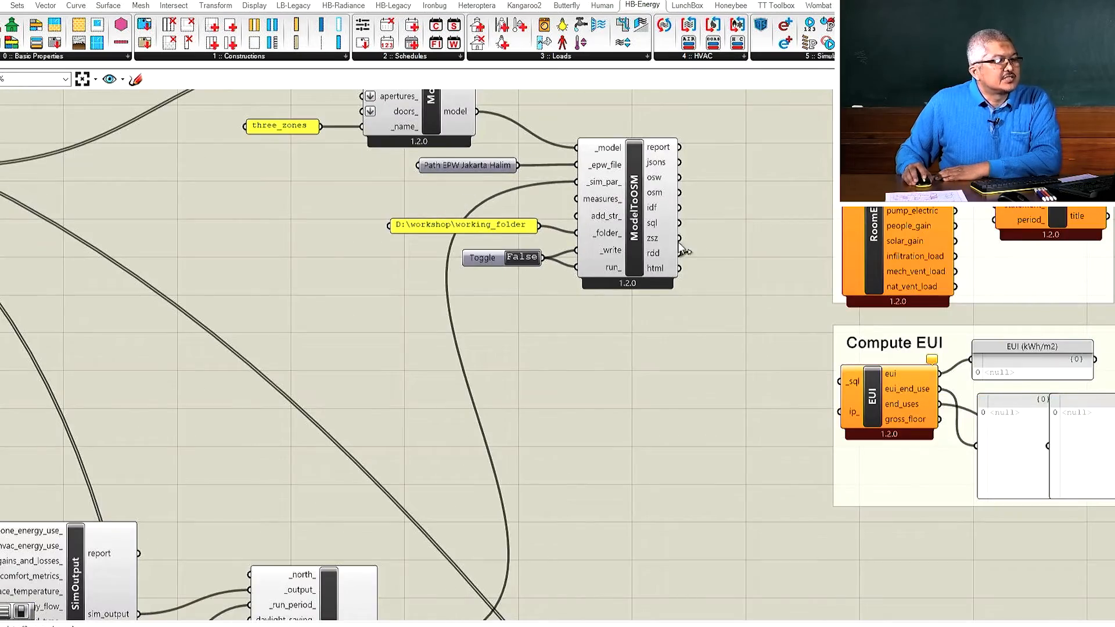
scroll(684, 251, "down", 3)
scroll(700, 183, "up", 3)
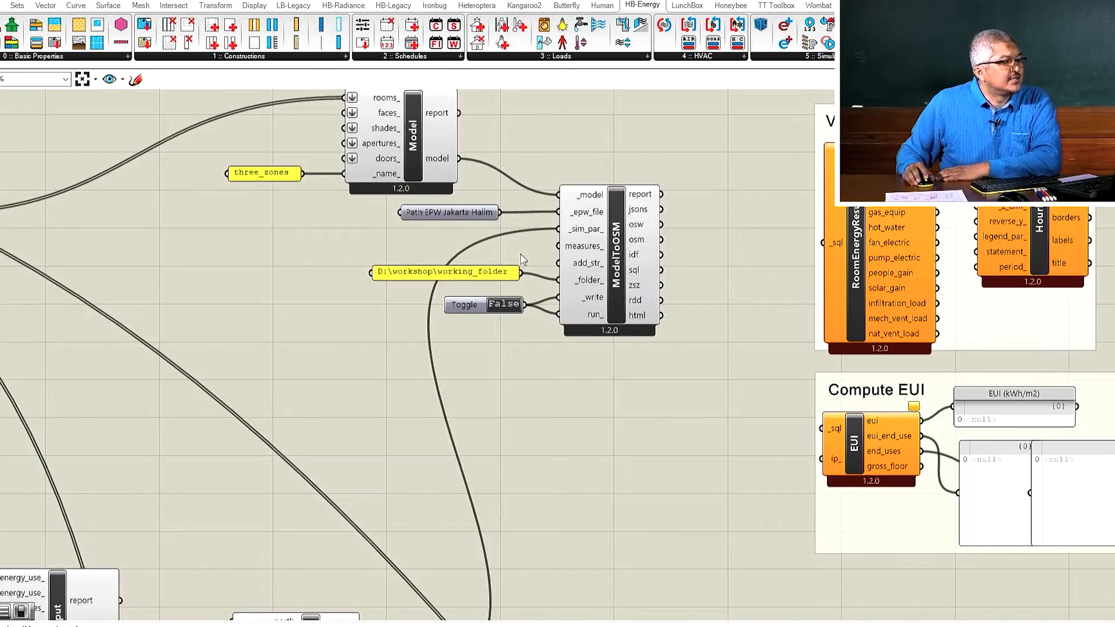
scroll(521, 260, "down", 3)
scroll(519, 296, "up", 3)
double_click(517, 292)
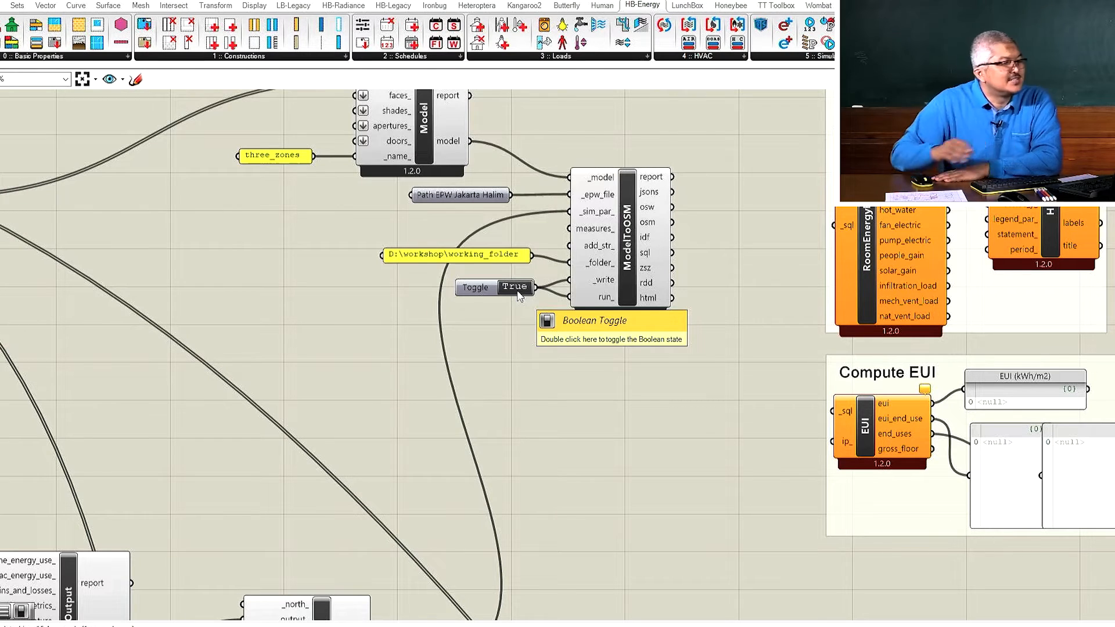
Adjust the positions of the Visualize Results and Compute EUI groups so they line up one above the other.
scroll(493, 284, "down", 2)
scroll(769, 193, "up", 3)
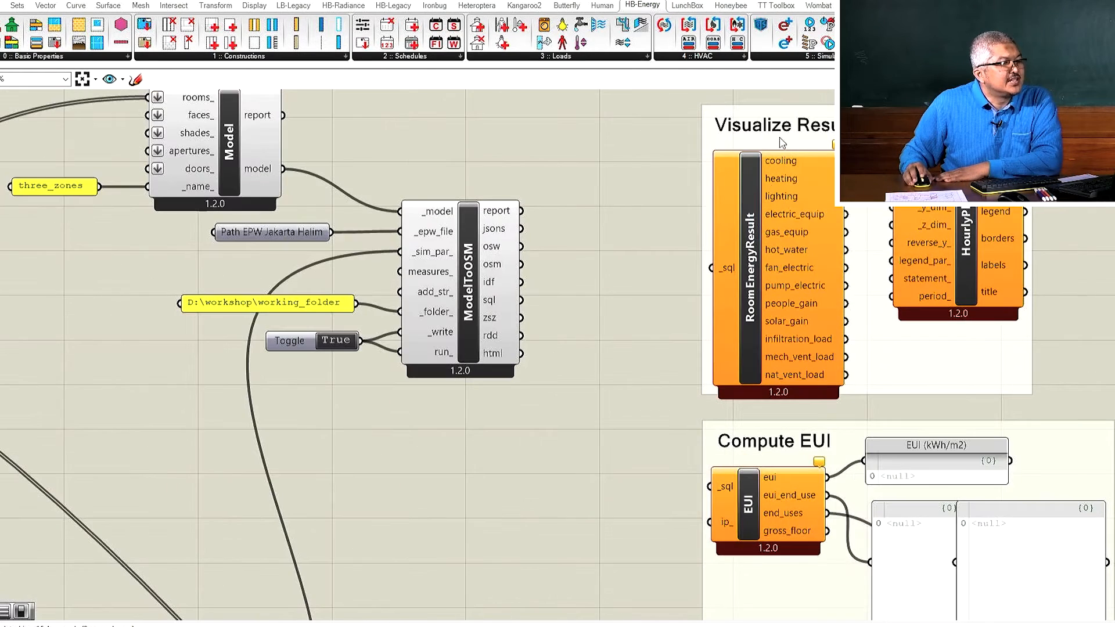
left_click(822, 231)
left_click_drag(873, 260, 871, 283)
scroll(805, 250, "down", 2)
scroll(827, 453, "up", 3)
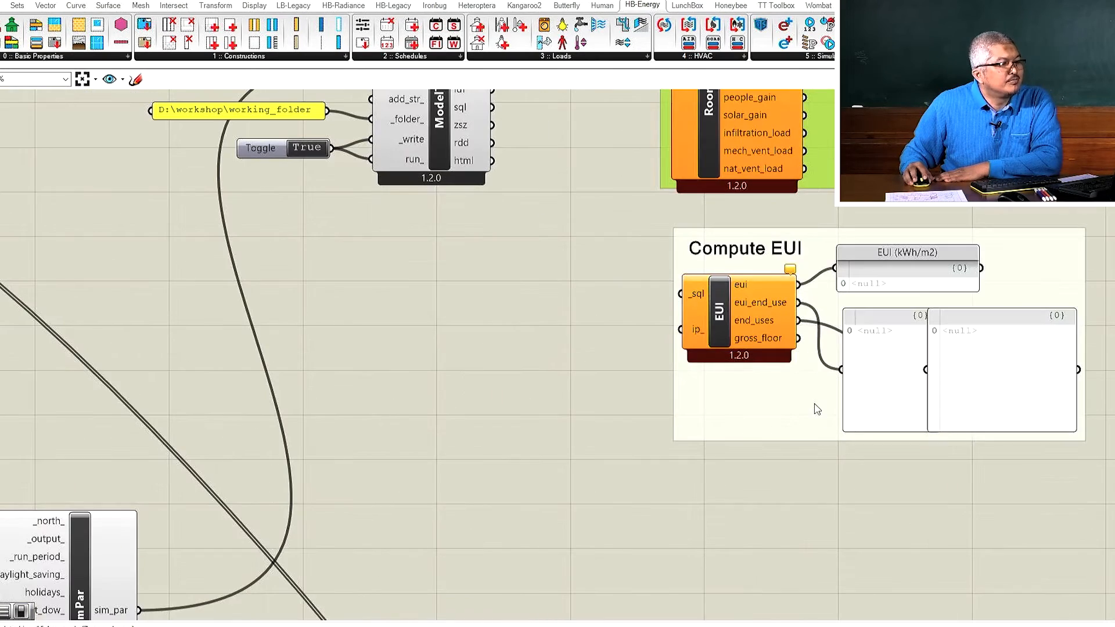
mouse_move(813, 406)
left_mouse_down()
mouse_move(799, 424)
mouse_move(799, 413)
left_mouse_up()
scroll(778, 415, "down", 2)
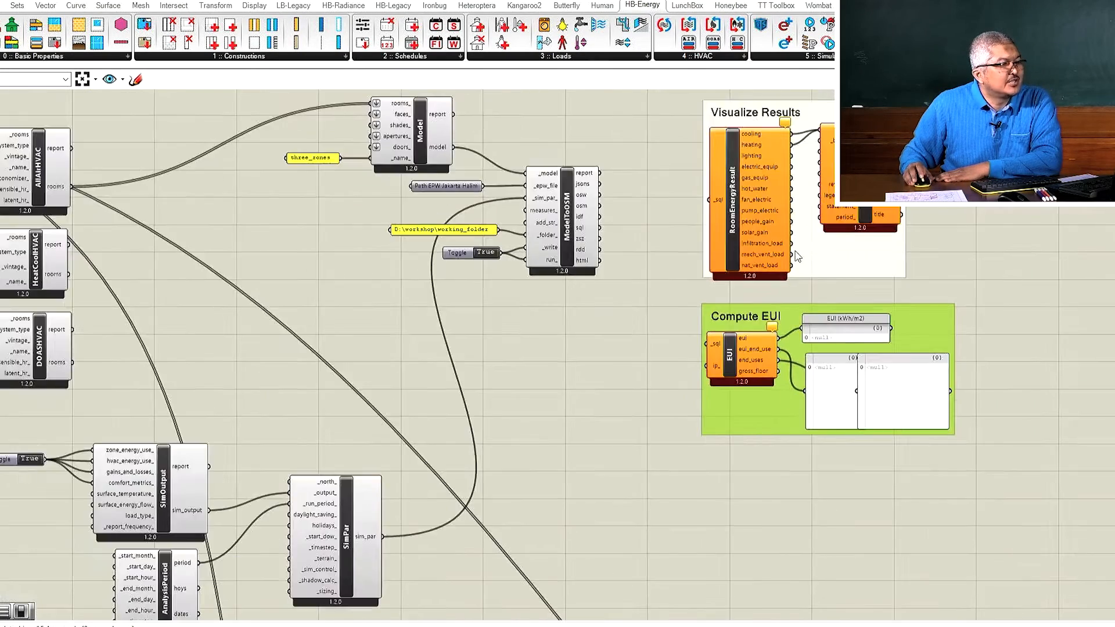
Connect ModelToOSM's sql output to the EUI component's _sql input and check the total EUI and its end uses.
scroll(799, 256, "up", 3)
mouse_move(673, 408)
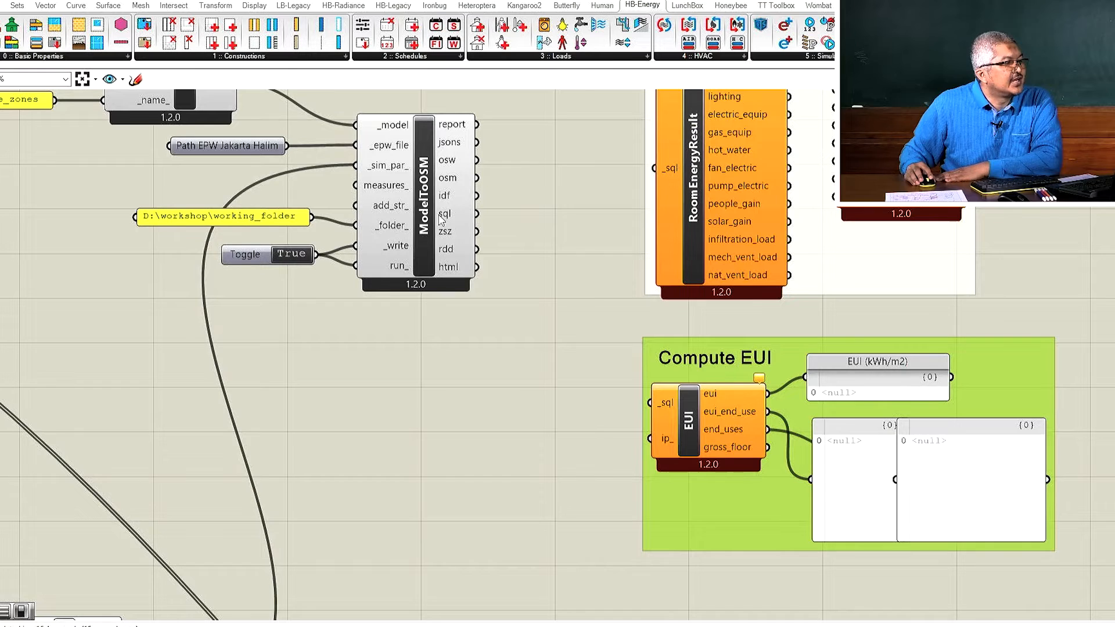
mouse_move(441, 220)
left_click_drag(478, 215, 650, 403)
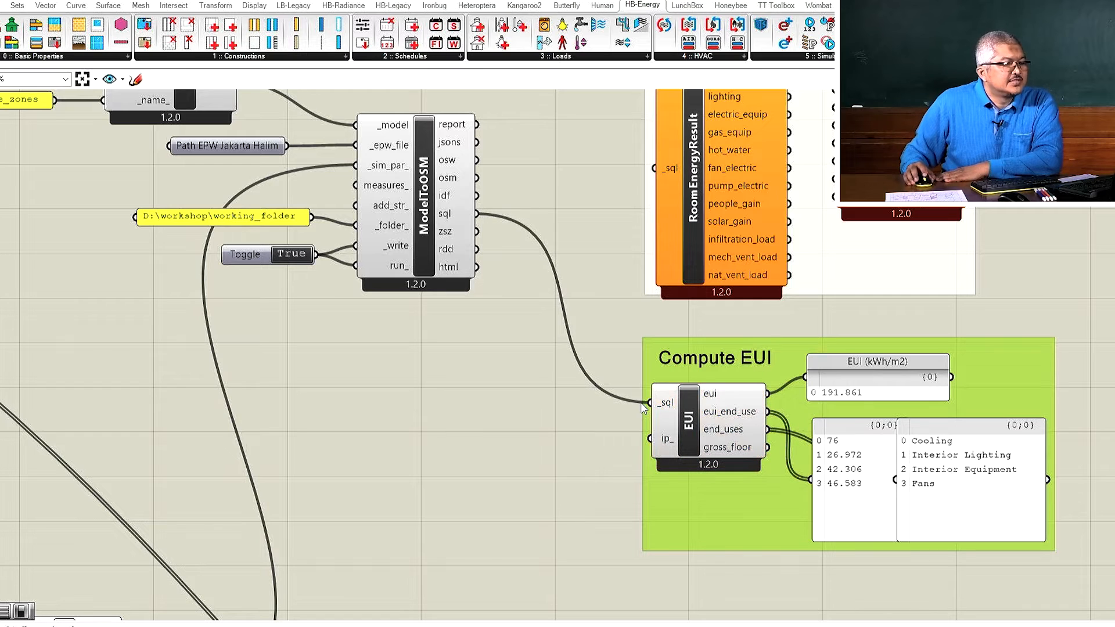
scroll(900, 514, "up", 3)
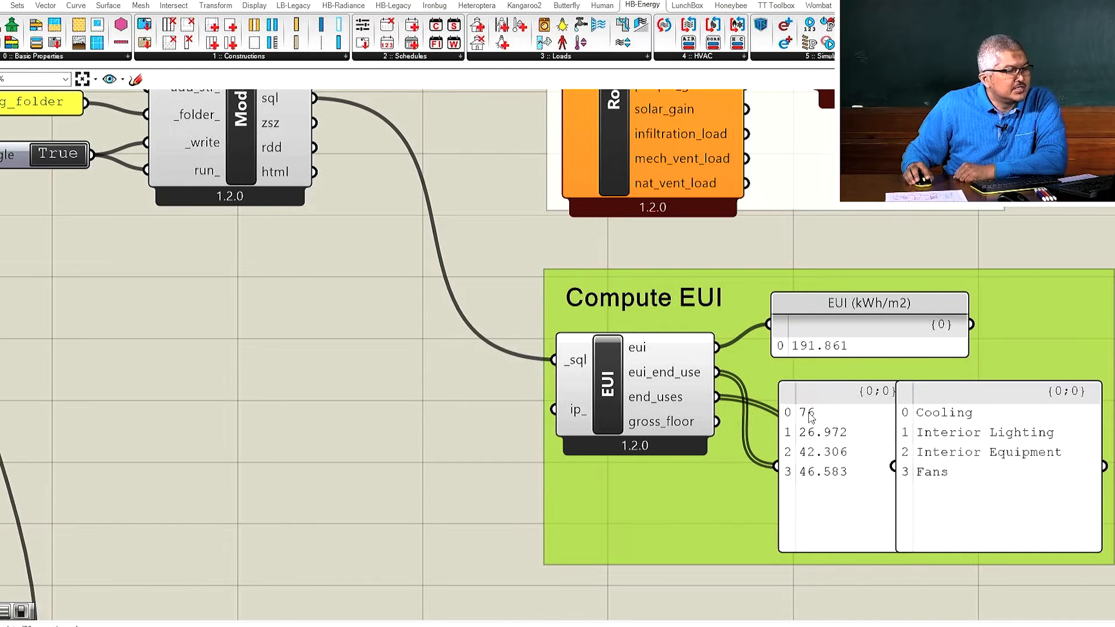
mouse_move(685, 407)
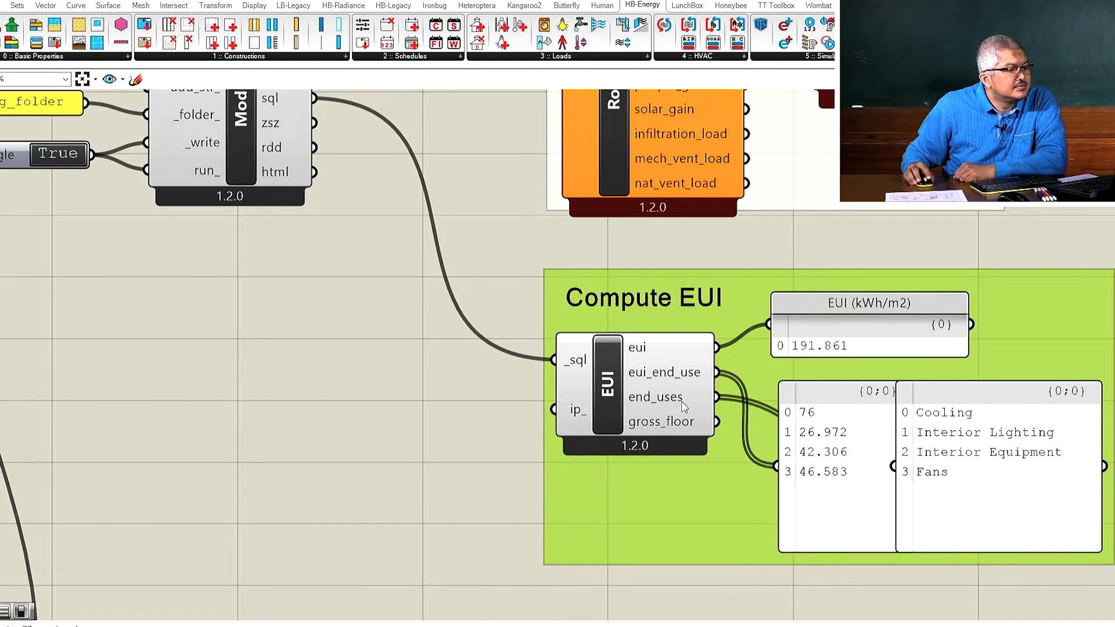
mouse_move(683, 381)
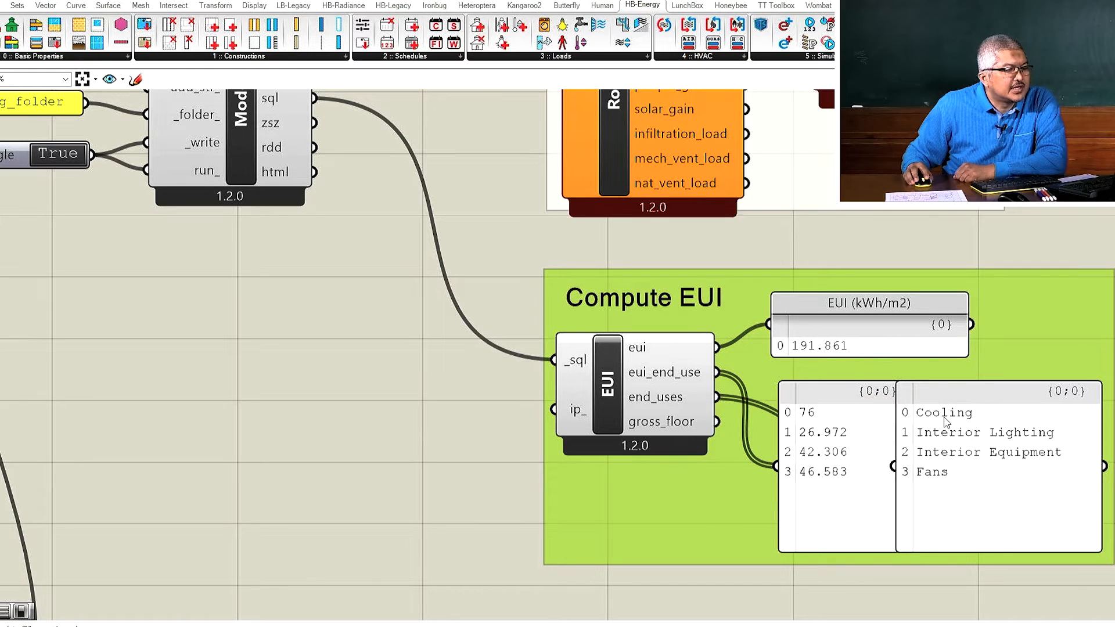
Connect ModelToOSM's sql output to the _sql input of RoomEnergyResult in the Visualize Results group.
scroll(909, 465, "down", 2)
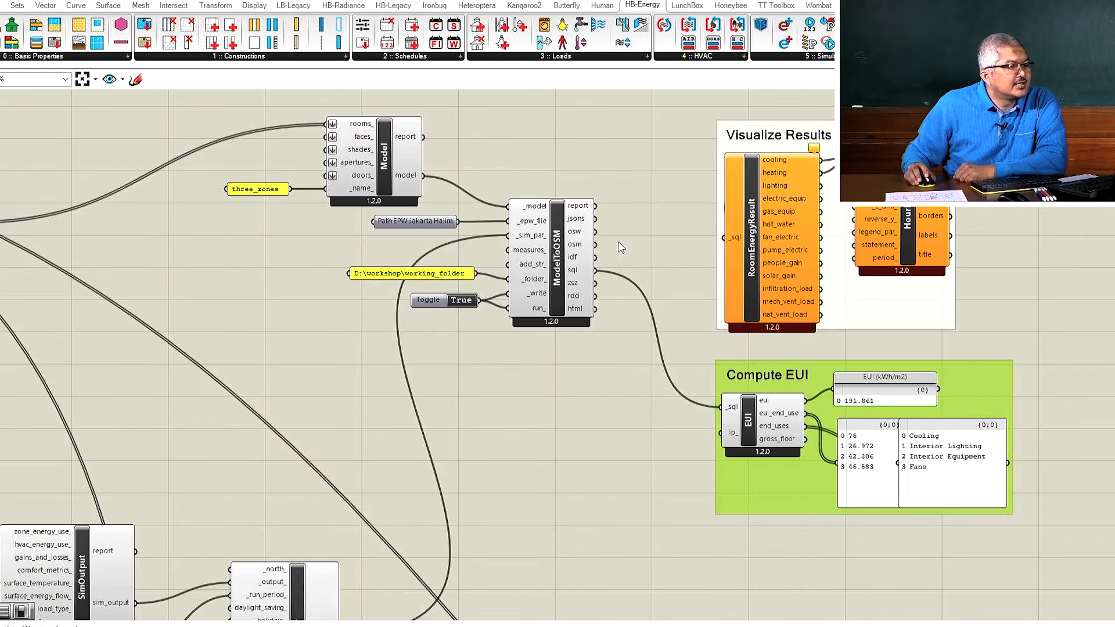
scroll(811, 170, "up", 2)
scroll(752, 245, "down", 2)
scroll(751, 246, "up", 1)
scroll(838, 157, "up", 2)
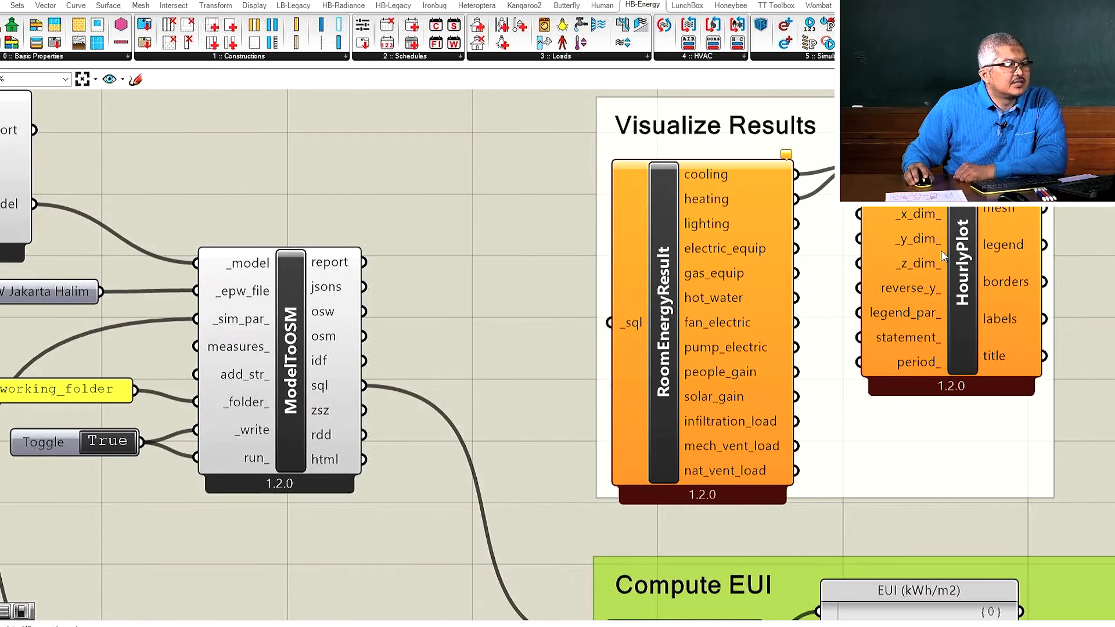
left_click_drag(366, 387, 608, 323)
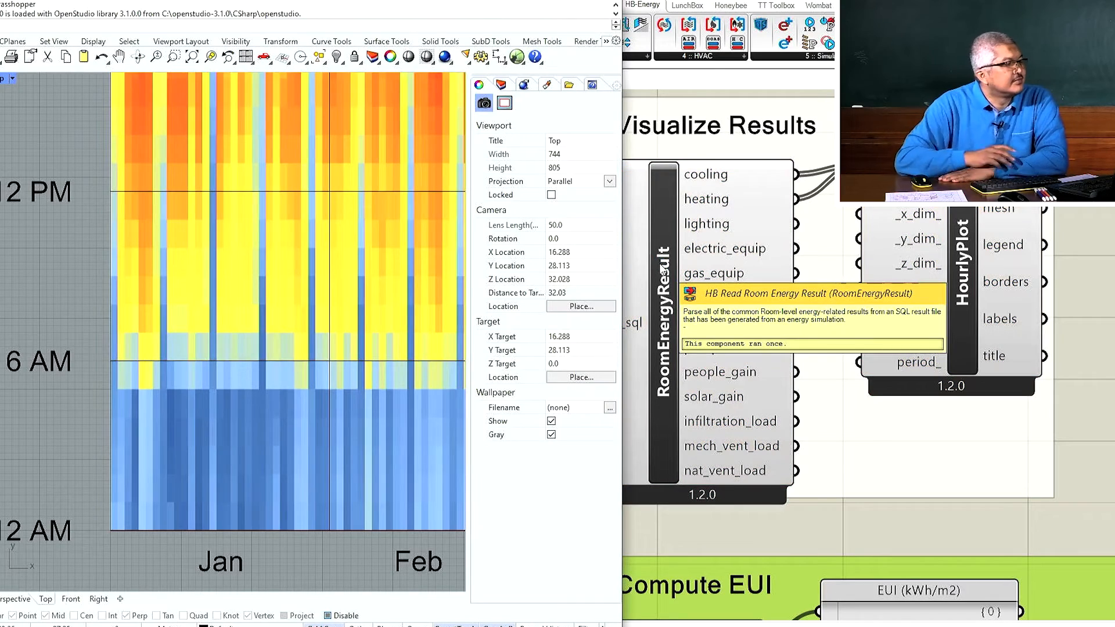
Survey the full column of hourly cooling and heating plots in Rhino's Top viewport.
scroll(89, 329, "down", 6)
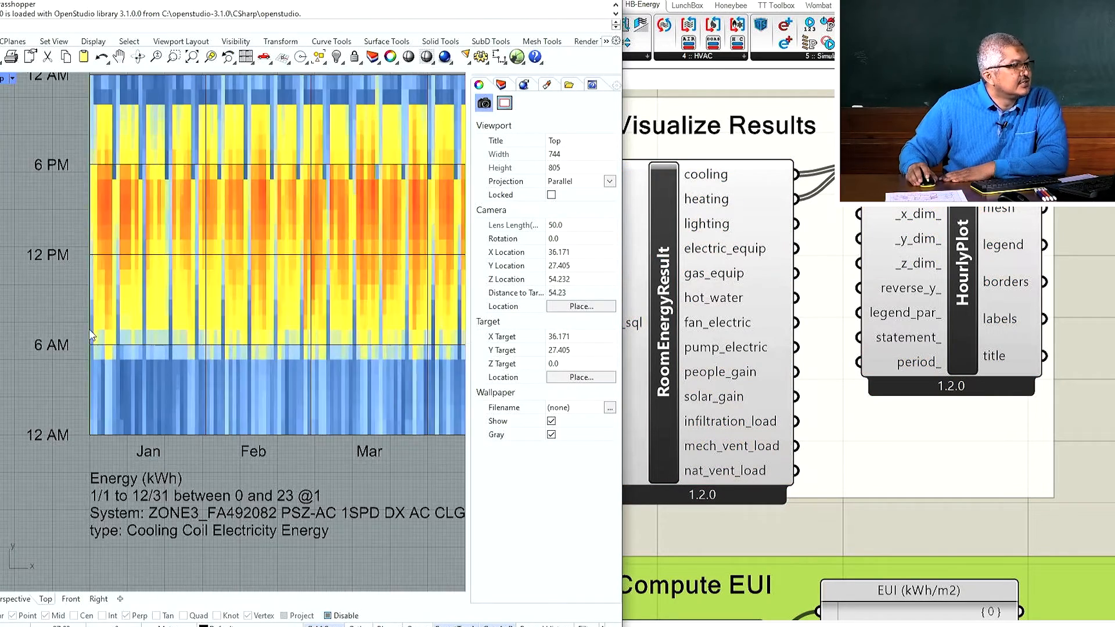
scroll(184, 315, "down", 8)
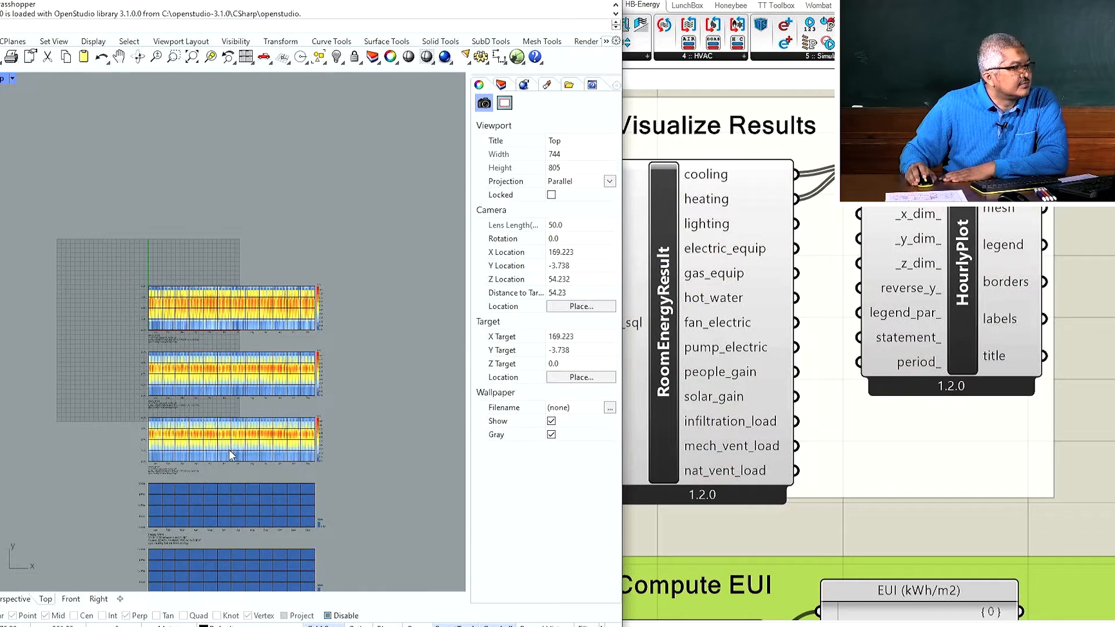
scroll(231, 451, "up", 8)
scroll(240, 368, "down", 8)
scroll(216, 475, "up", 6)
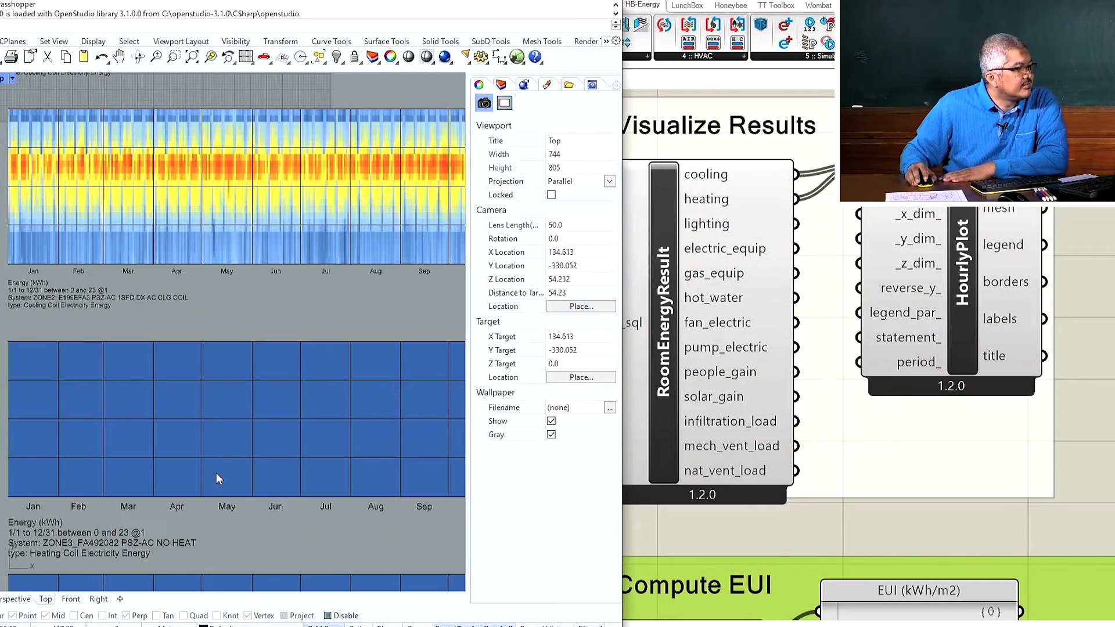
scroll(225, 394, "down", 4)
scroll(223, 403, "down", 5)
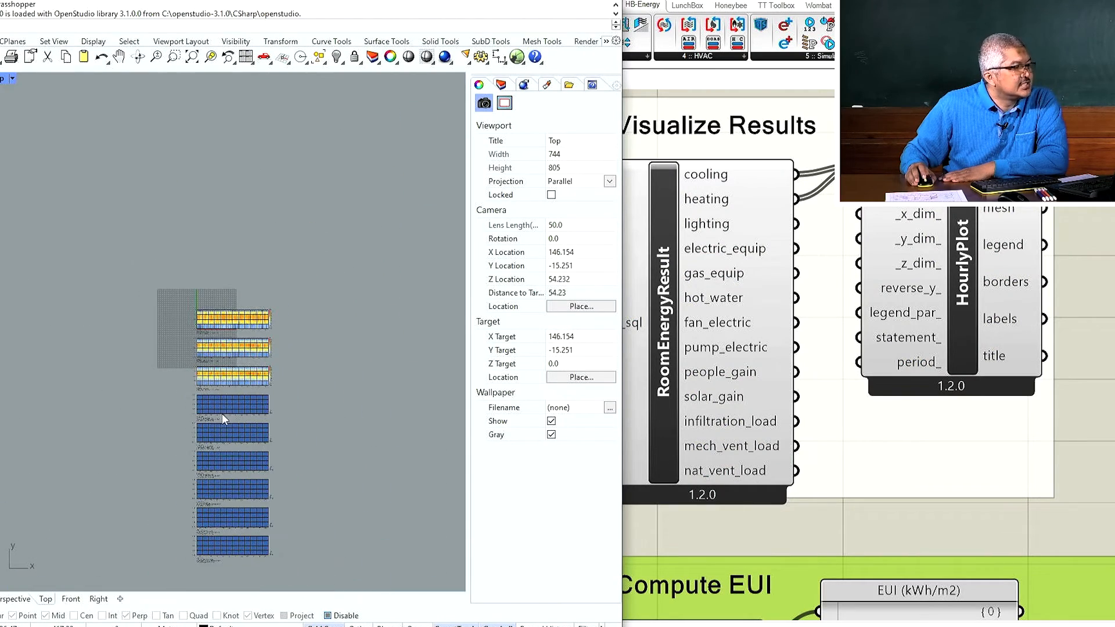
Examine the Heating Coil Electricity Energy plots and their system labels for zones 1 and 2.
scroll(225, 561, "up", 5)
scroll(251, 520, "up", 3)
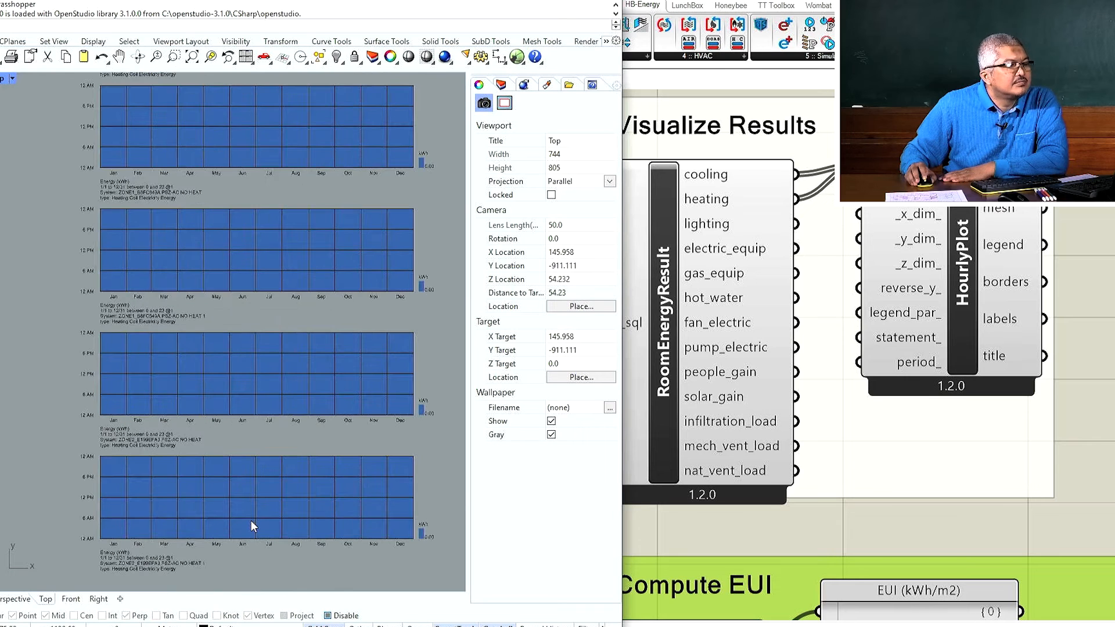
scroll(175, 367, "up", 2)
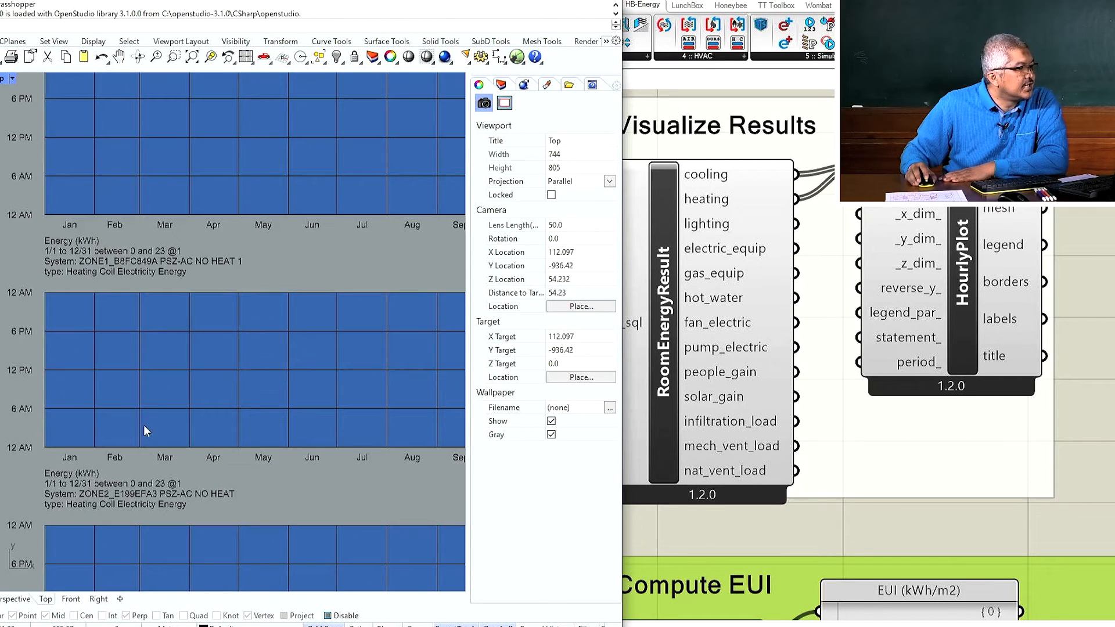
scroll(128, 456, "up", 2)
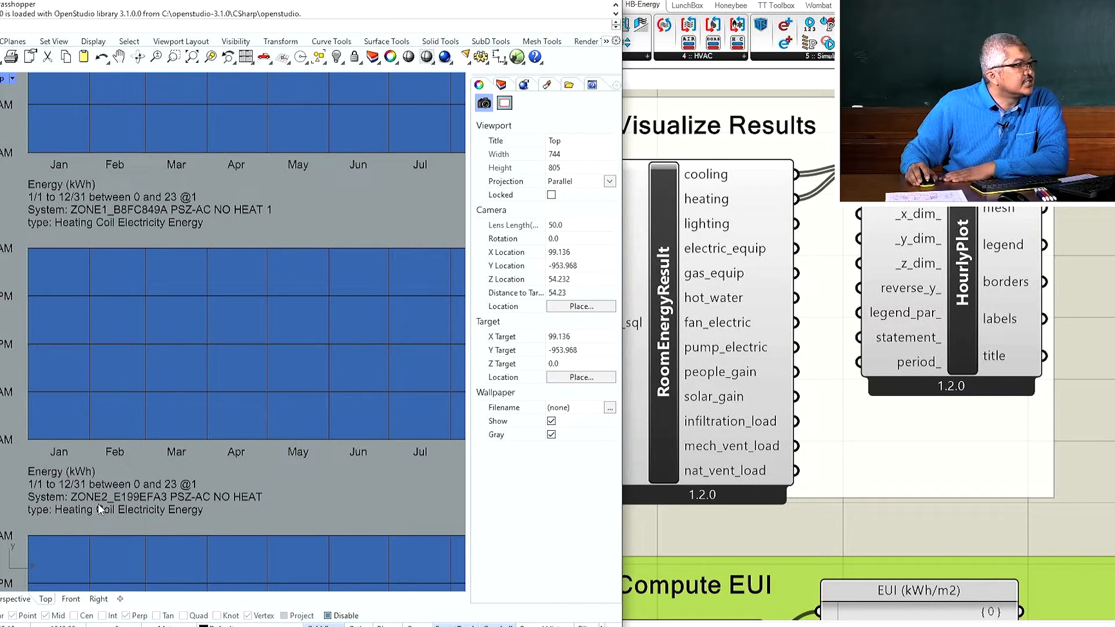
scroll(120, 230, "down", 3)
scroll(118, 504, "up", 4)
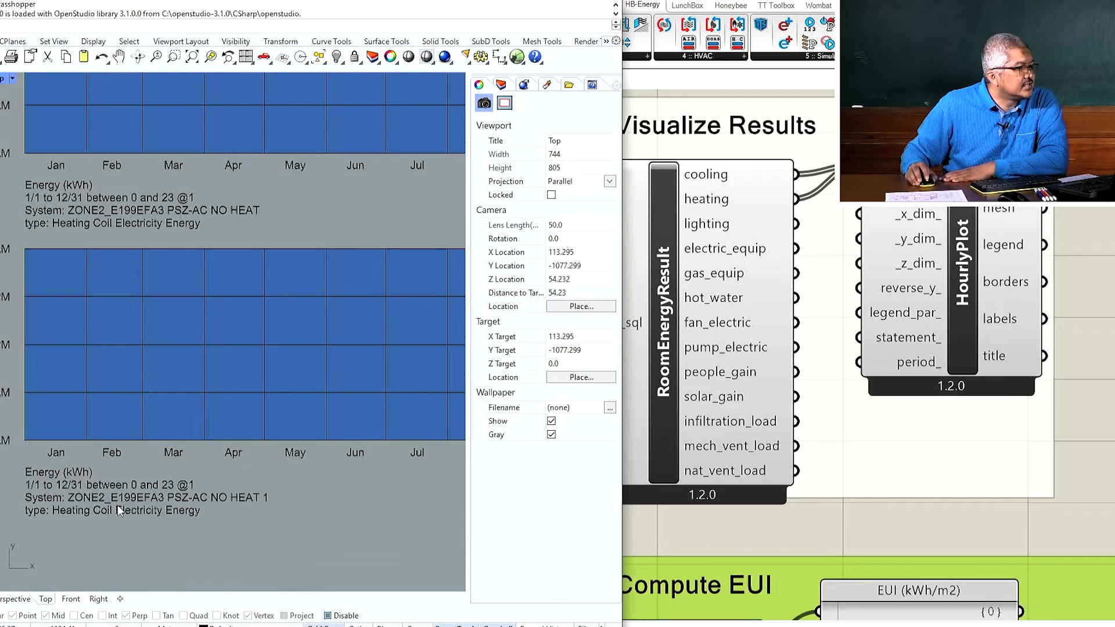
scroll(119, 520, "down", 3)
scroll(130, 340, "down", 3)
Compare the Cooling Coil Electricity Energy plots and system labels of the three zones.
scroll(124, 334, "up", 5)
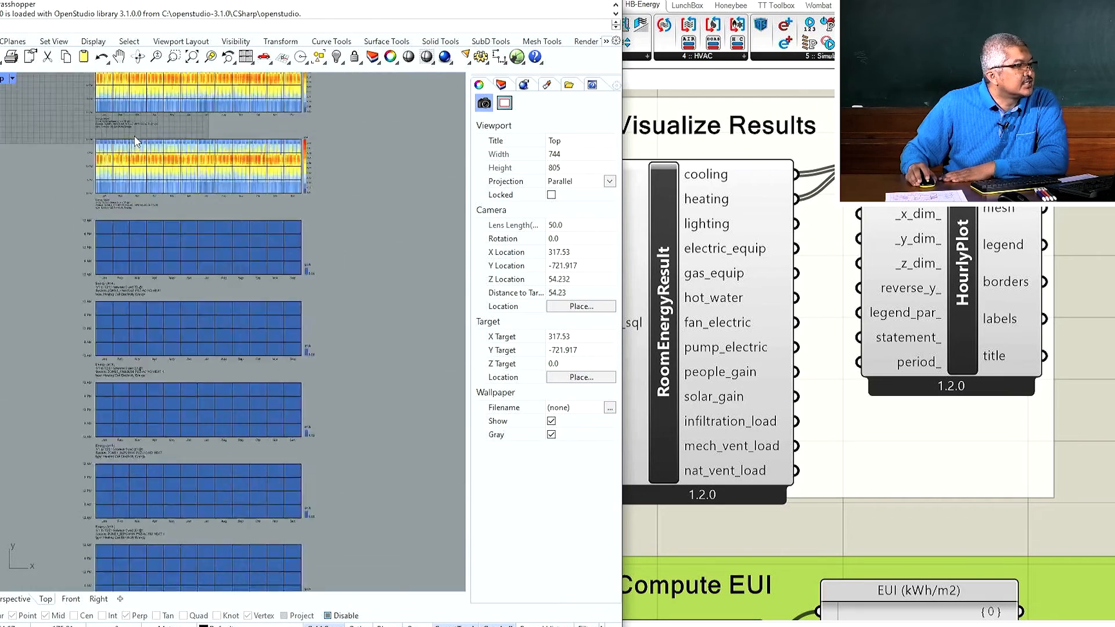
scroll(123, 333, "down", 3)
scroll(93, 333, "up", 3)
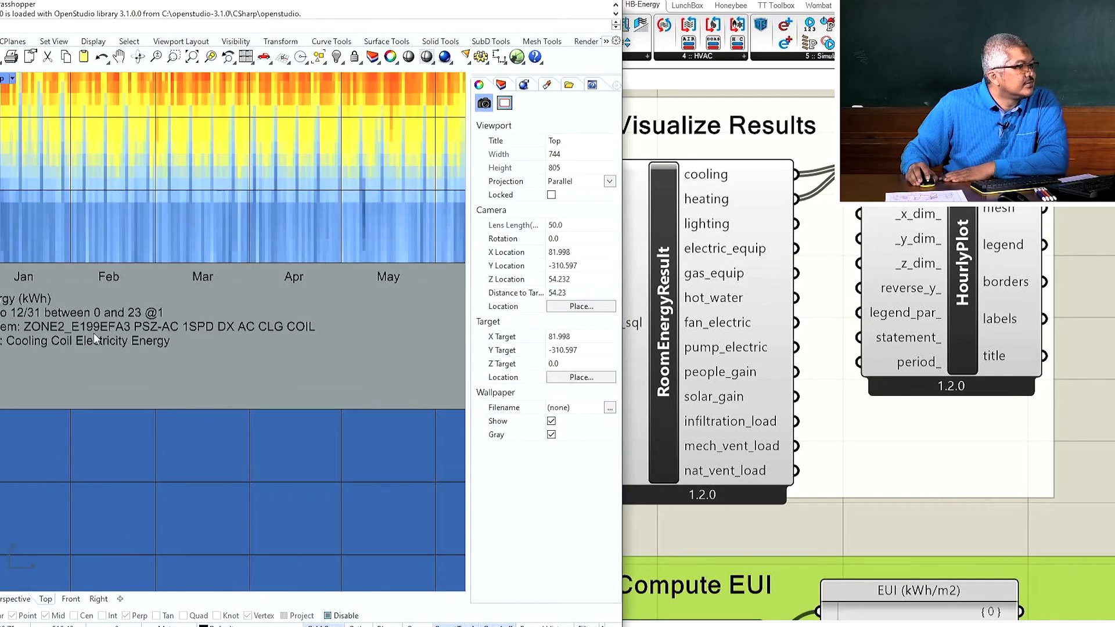
scroll(125, 349, "down", 4)
scroll(97, 148, "down", 2)
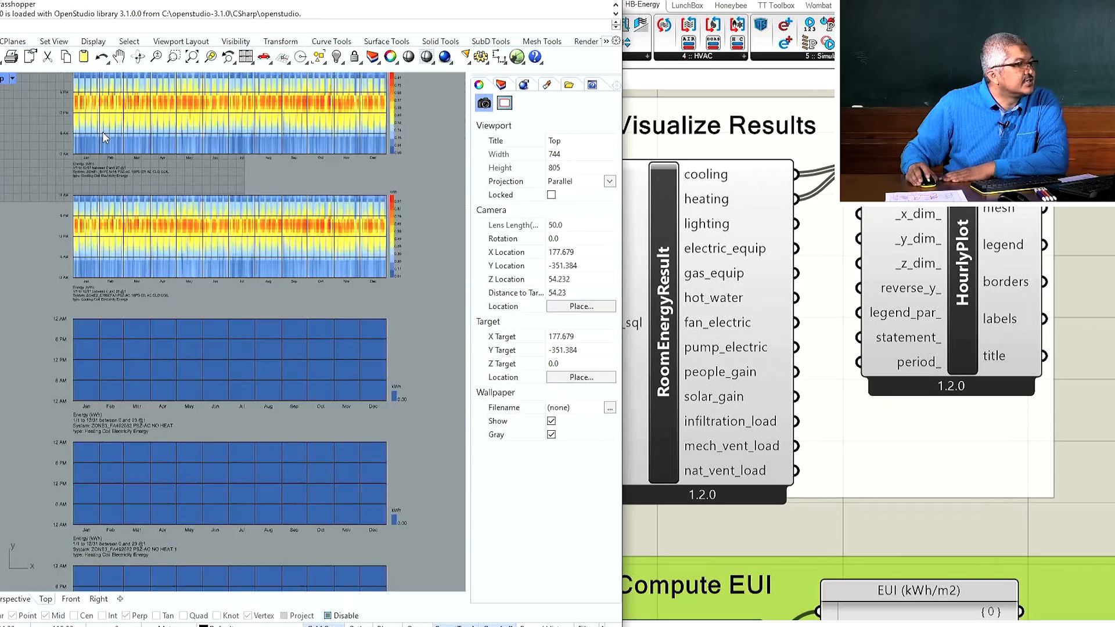
scroll(102, 132, "up", 5)
scroll(93, 224, "up", 2)
scroll(102, 253, "down", 2)
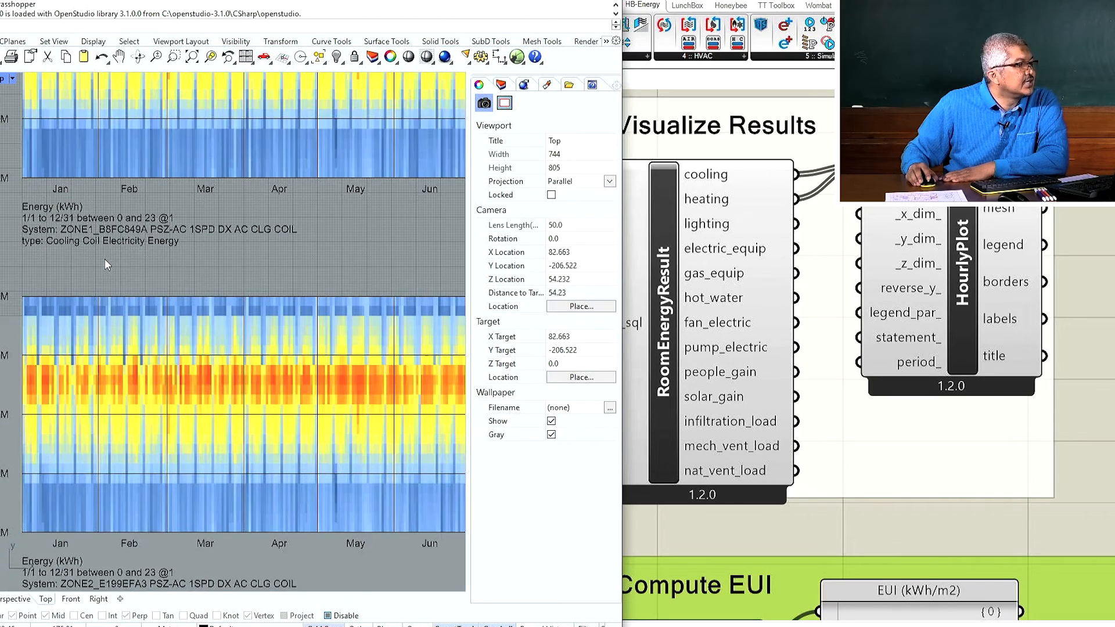
scroll(113, 281, "down", 4)
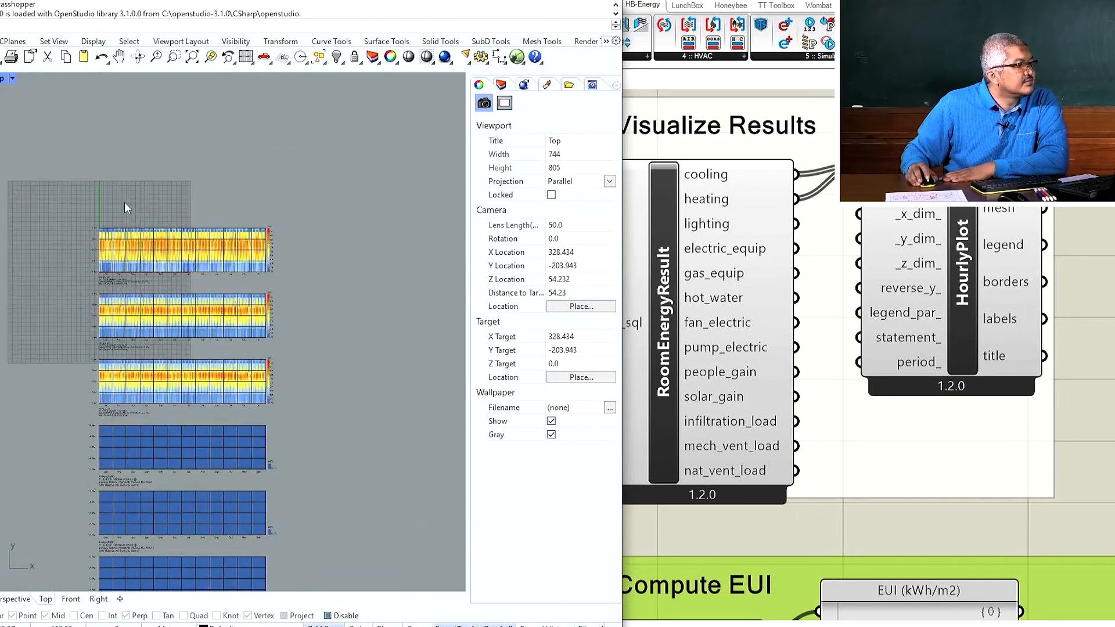
scroll(130, 232, "up", 8)
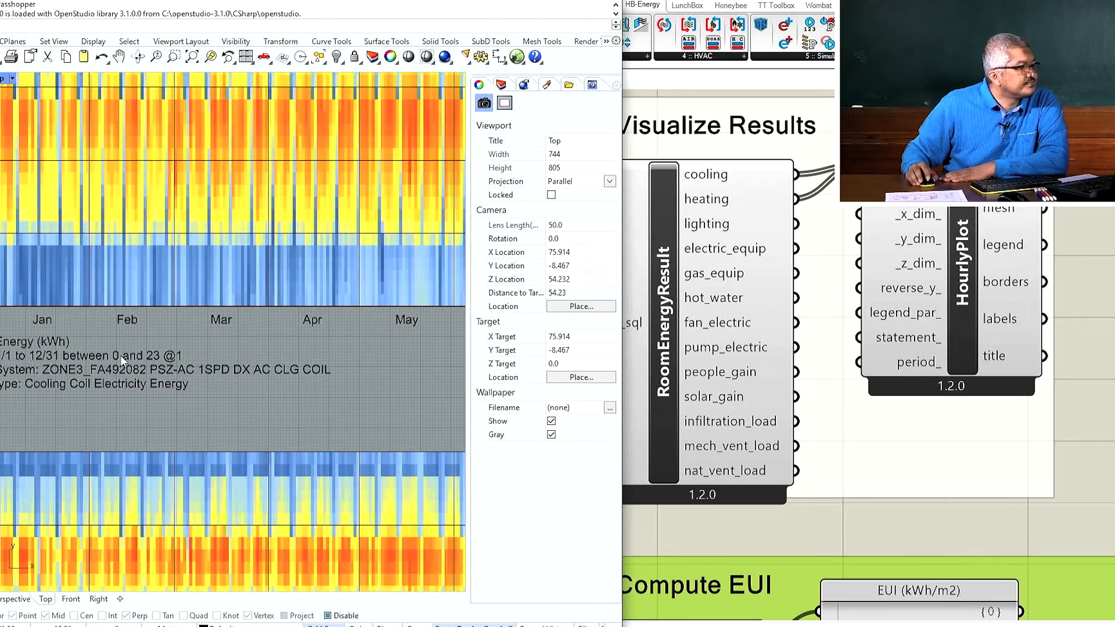
scroll(111, 357, "down", 4)
scroll(135, 485, "up", 4)
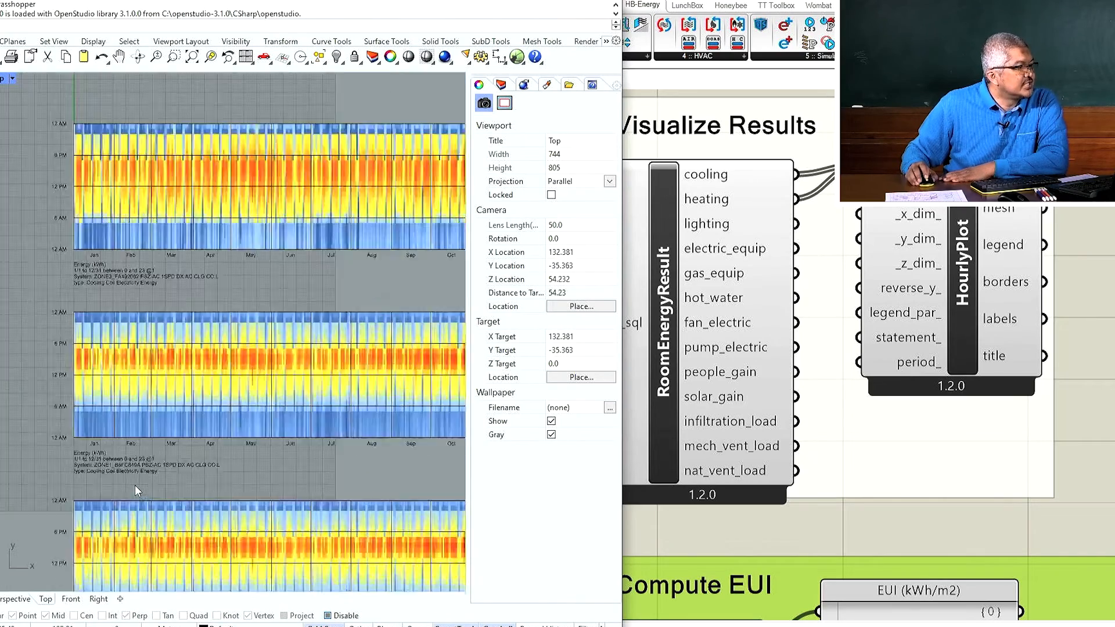
scroll(158, 201, "down", 4)
scroll(153, 365, "up", 5)
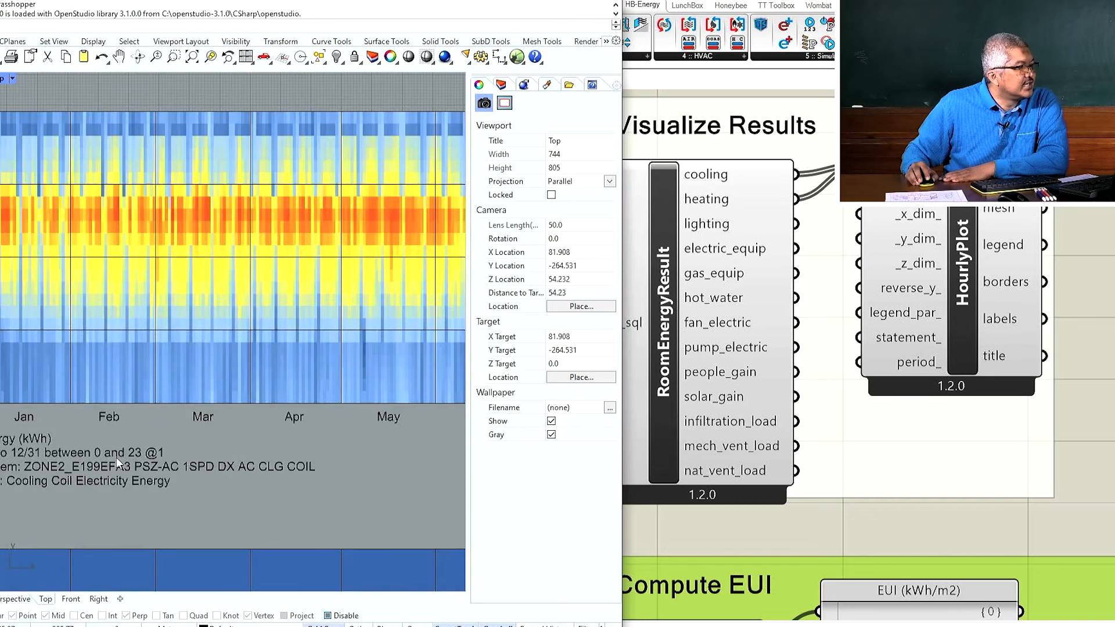
scroll(135, 455, "down", 6)
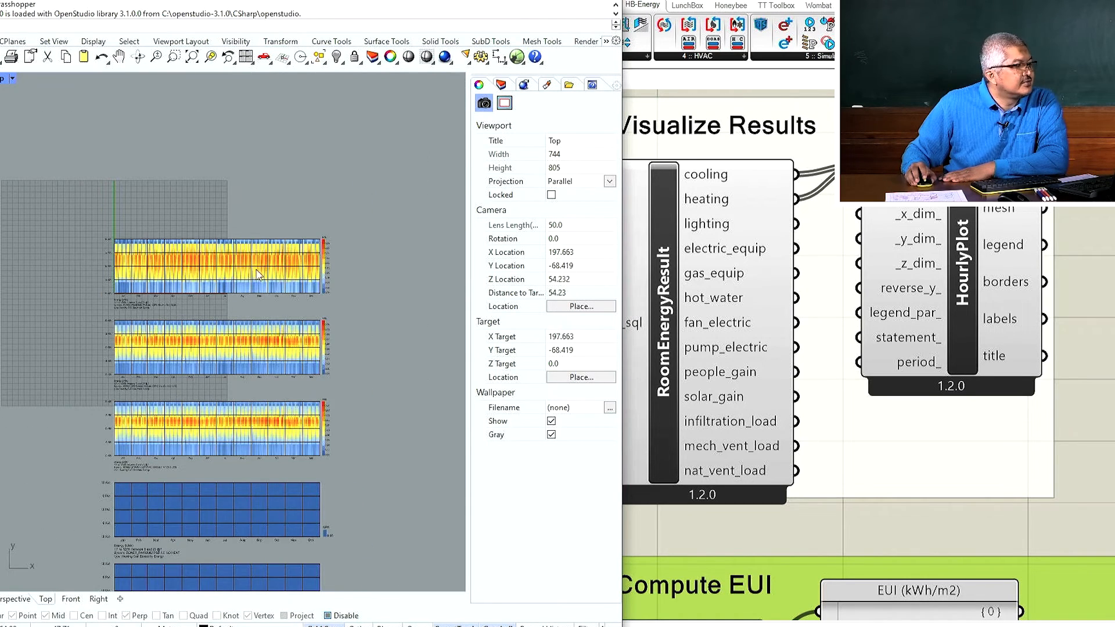
Examine the two Heating Coil Electricity Energy plots for zone 3.
scroll(239, 278, "down", 5)
scroll(235, 370, "up", 5)
scroll(210, 160, "up", 5)
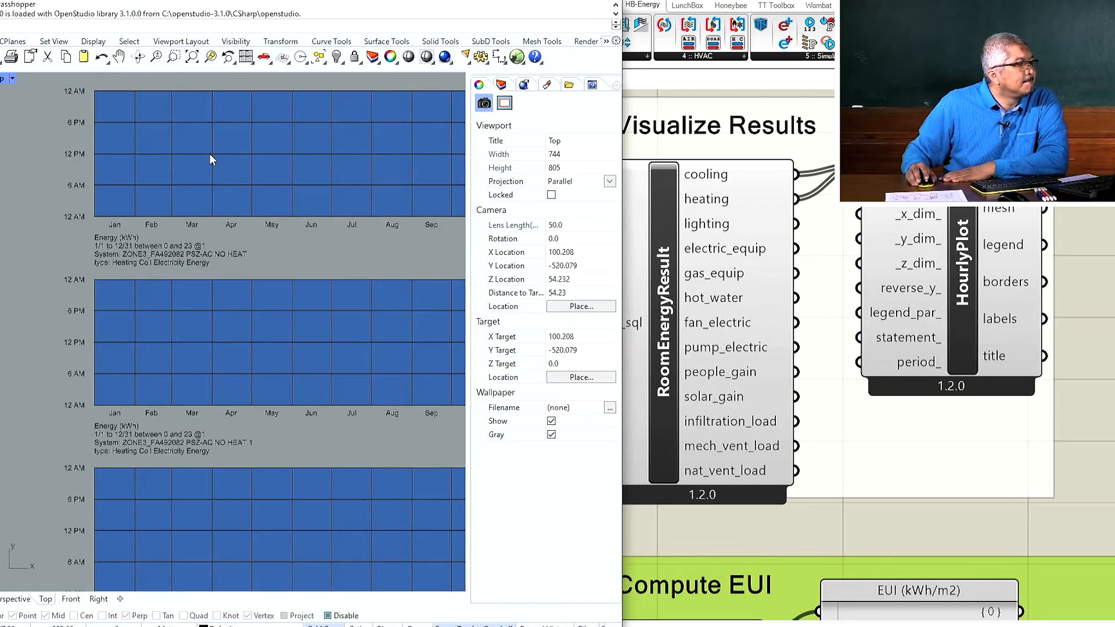
scroll(210, 159, "up", 2)
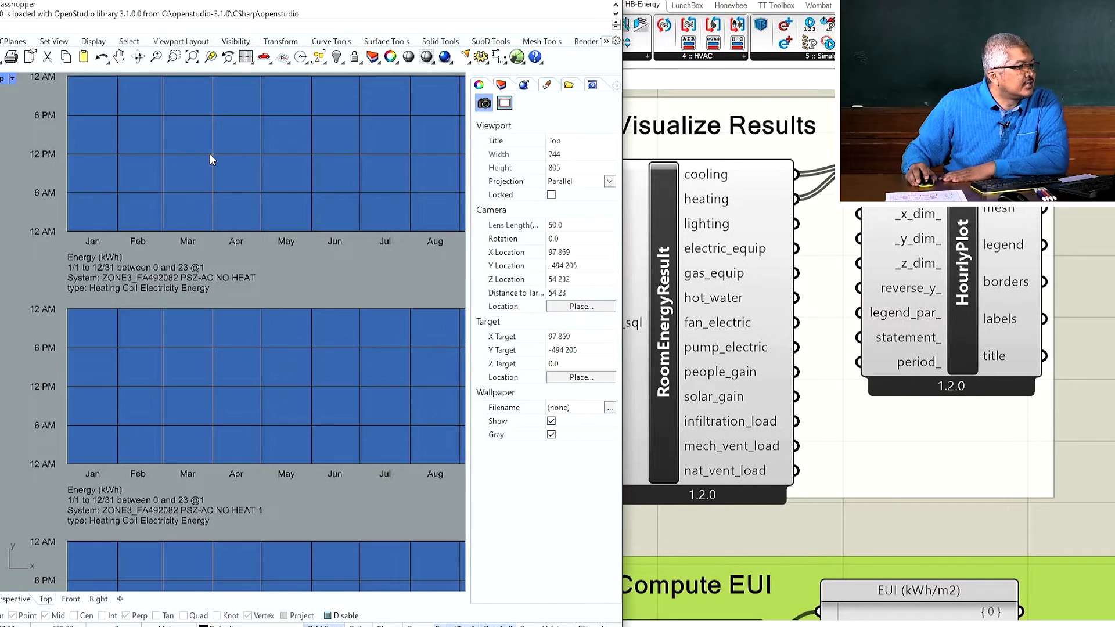
Examine the Heating Coil Electricity Energy plots and system labels at the lower end of the Top viewport's plot column.
scroll(209, 156, "down", 5)
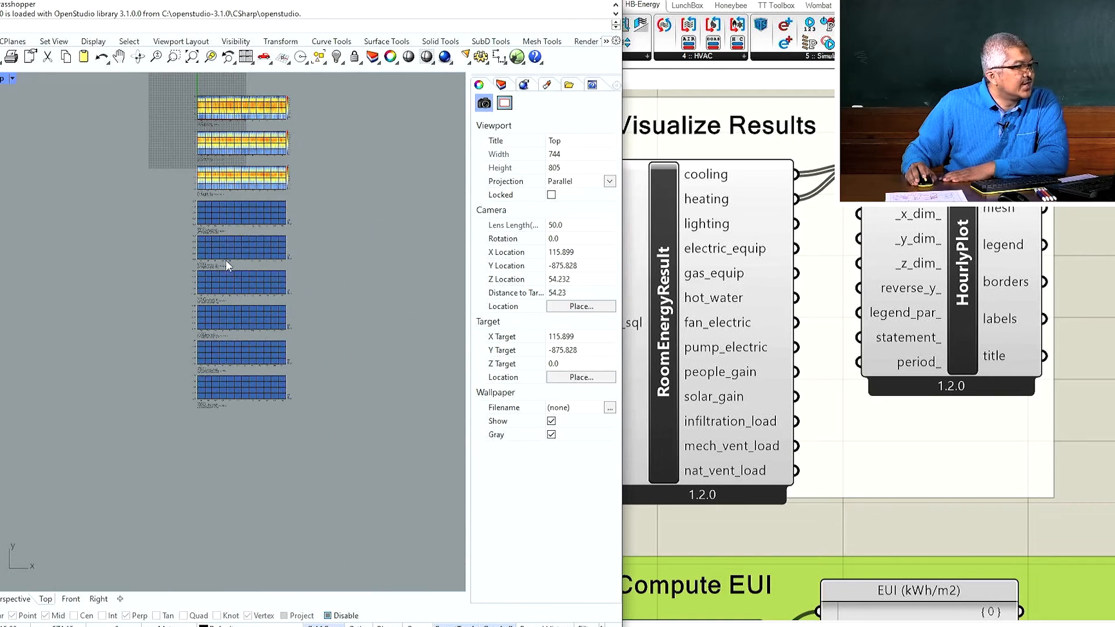
scroll(216, 366, "up", 2)
scroll(219, 343, "up", 6)
scroll(40, 313, "down", 8)
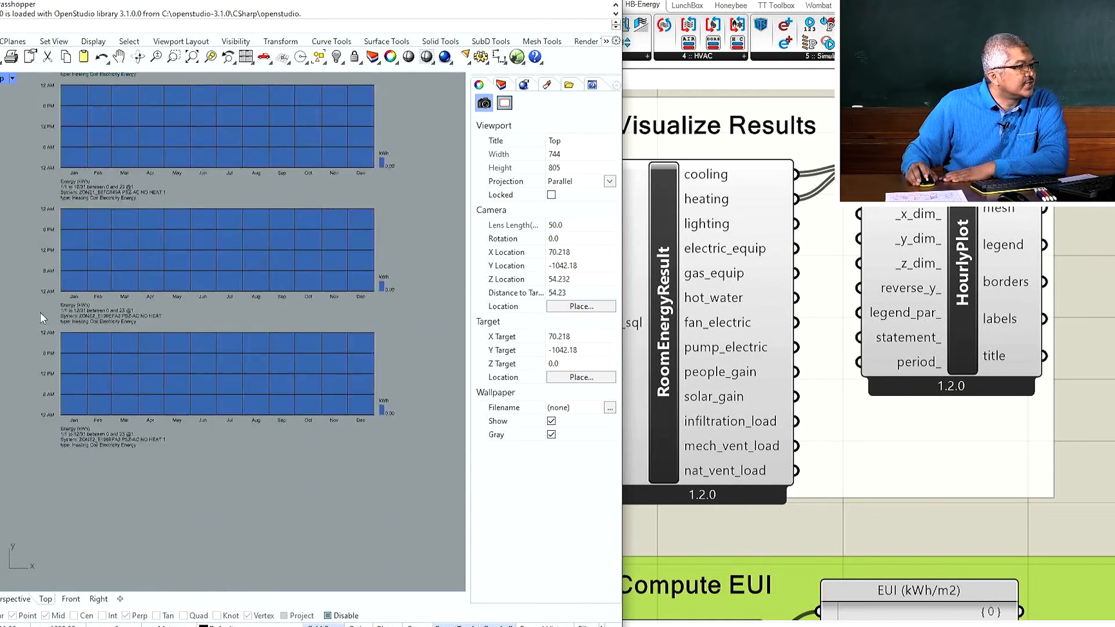
scroll(148, 415, "down", 6)
Examine zone 3's Cooling Coil Electricity Energy plot across the whole year, including its kWh legend.
scroll(148, 179, "up", 7)
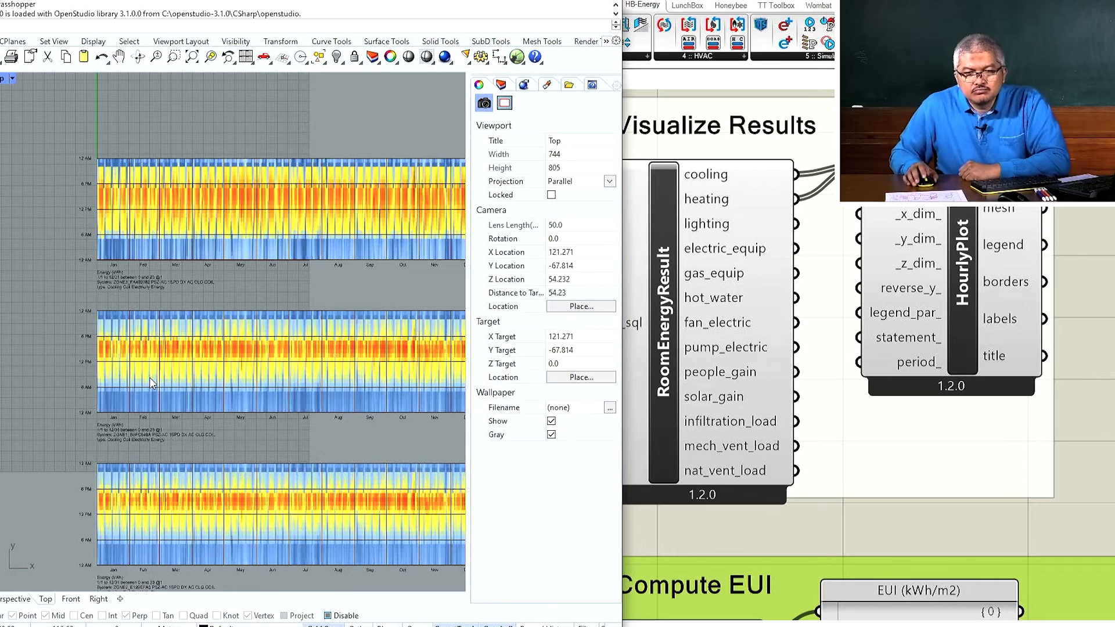
scroll(117, 241, "up", 3)
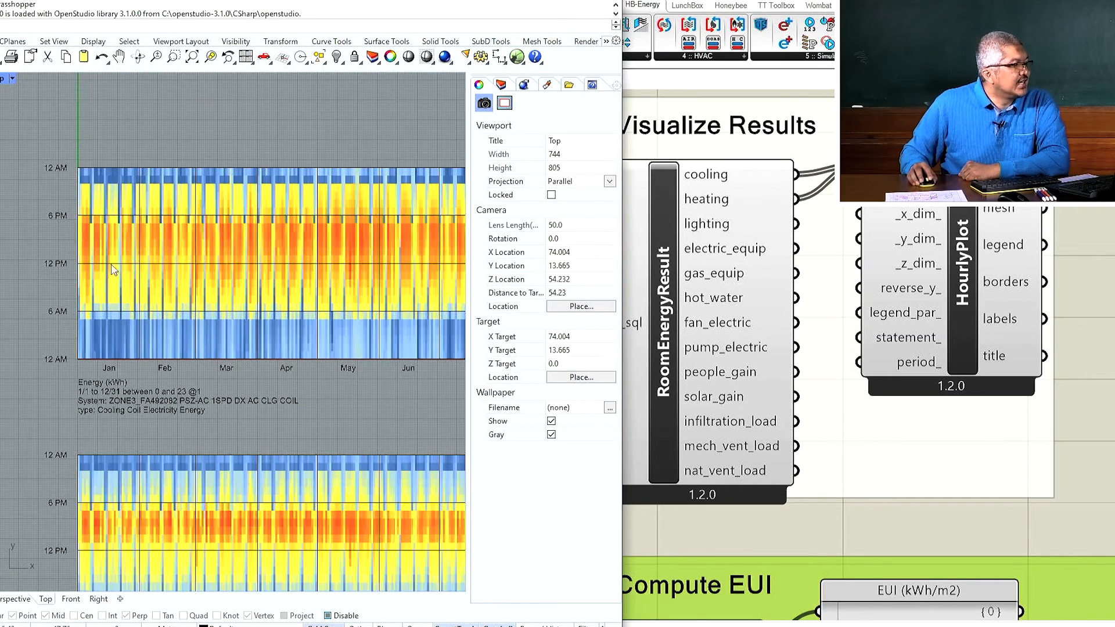
right_click_drag(299, 348, 63, 325)
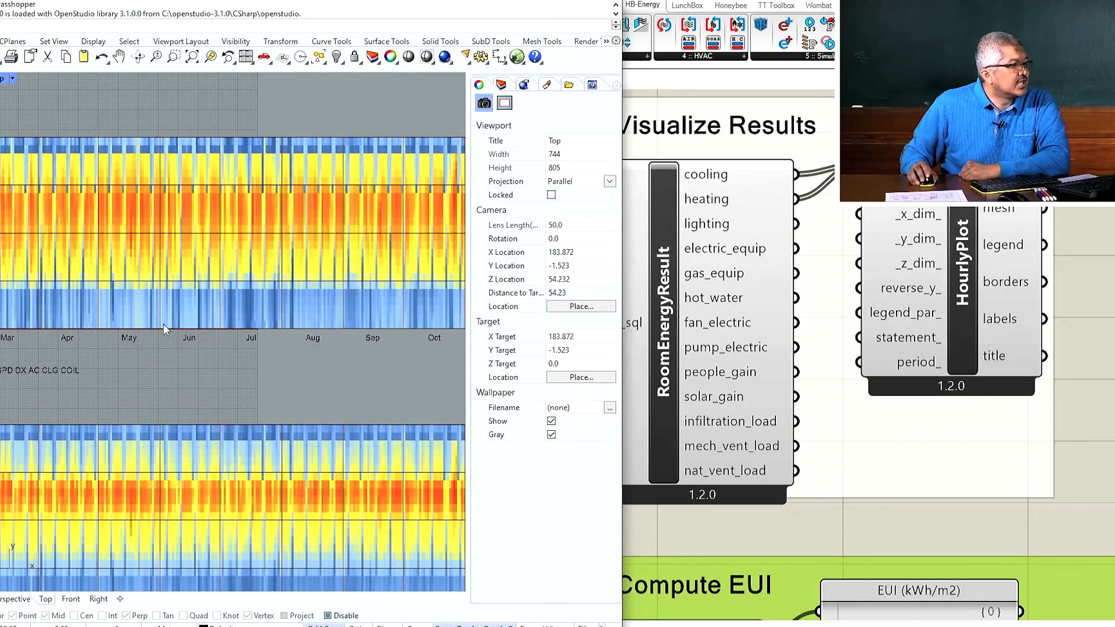
right_click_drag(338, 333, 139, 335)
right_click_drag(308, 326, 275, 326)
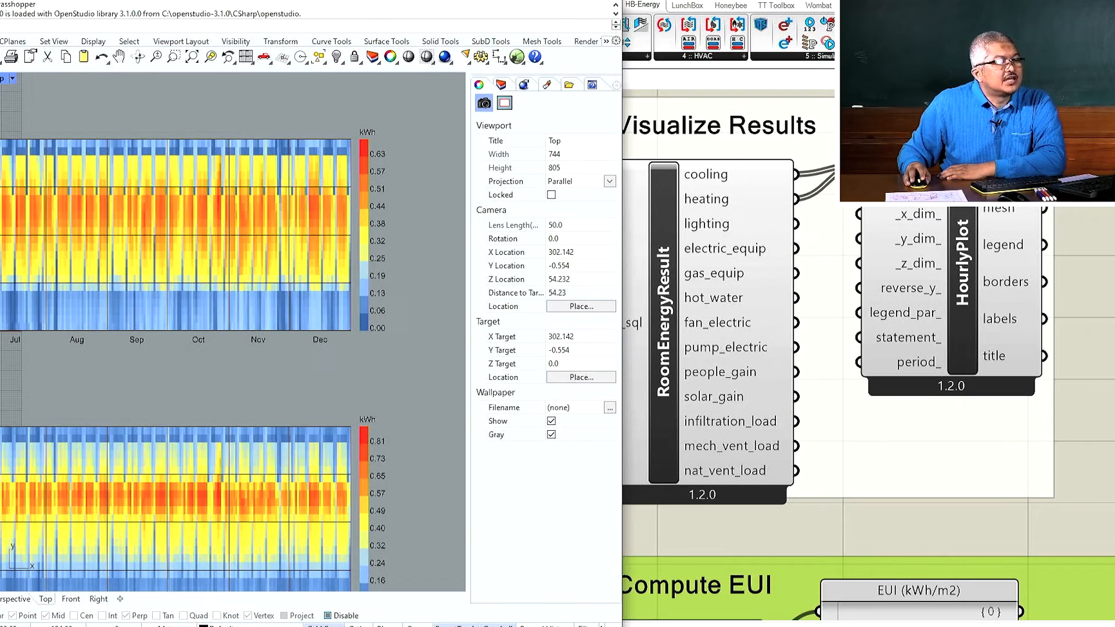
Switch to Grasshopper and examine the SimPar component's inputs, including its SimOutput and AnalysisPeriod connections and the _shadow_calc_ description.
key("alt+Tab")
scroll(997, 246, "down", 9)
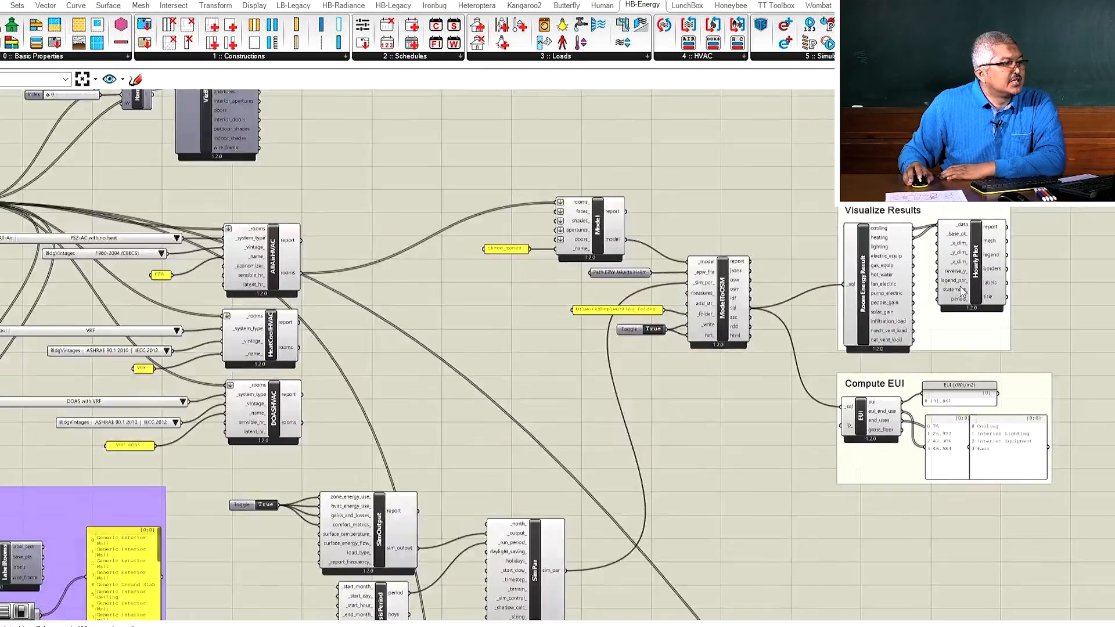
scroll(829, 447, "up", 7)
scroll(751, 344, "up", 4)
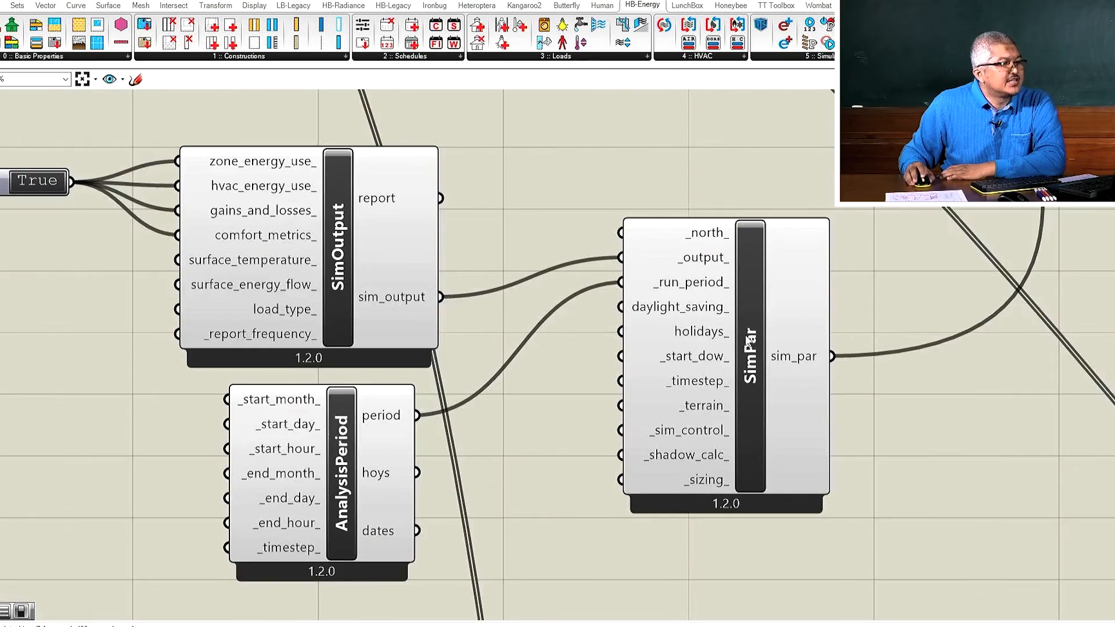
scroll(744, 359, "down", 1)
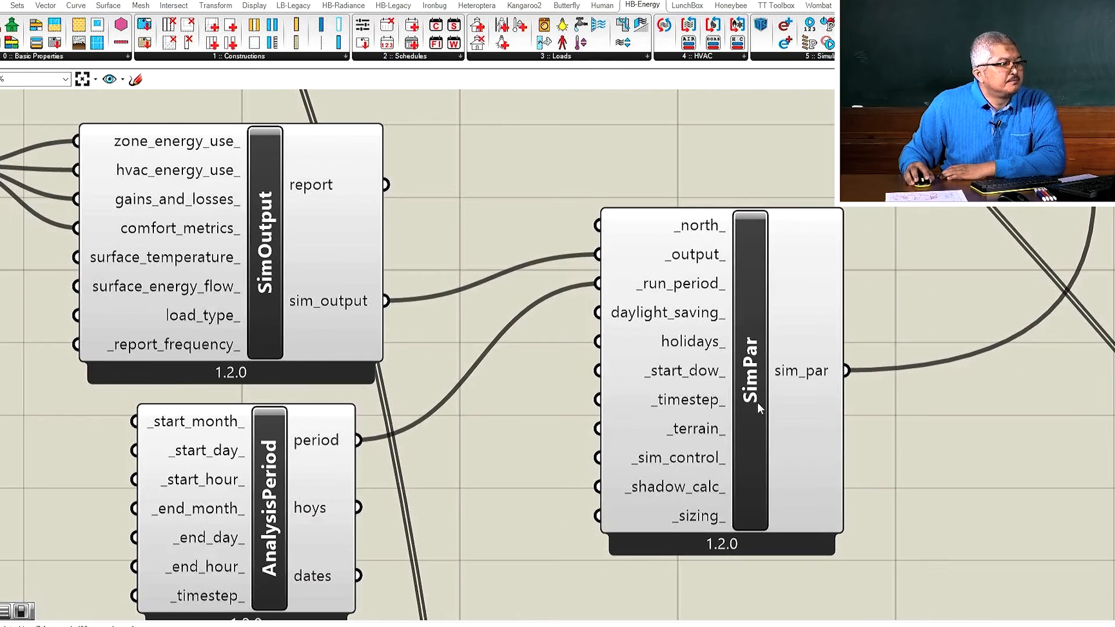
mouse_move(757, 402)
left_mouse_down()
mouse_move(771, 392)
mouse_move(796, 420)
mouse_move(768, 438)
mouse_move(762, 412)
left_mouse_up()
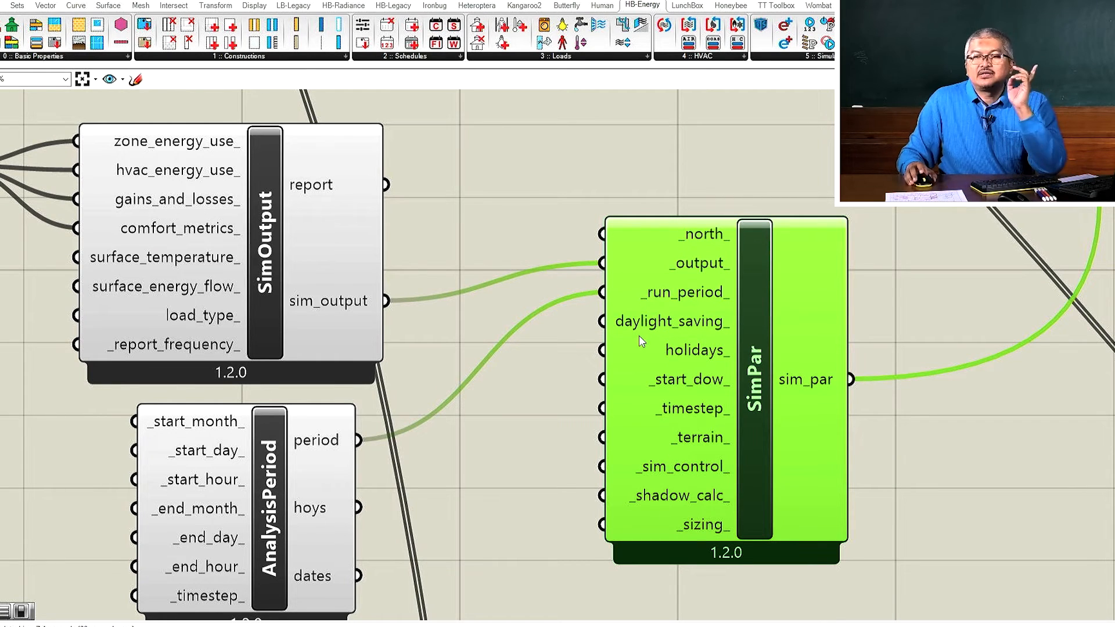
mouse_move(641, 341)
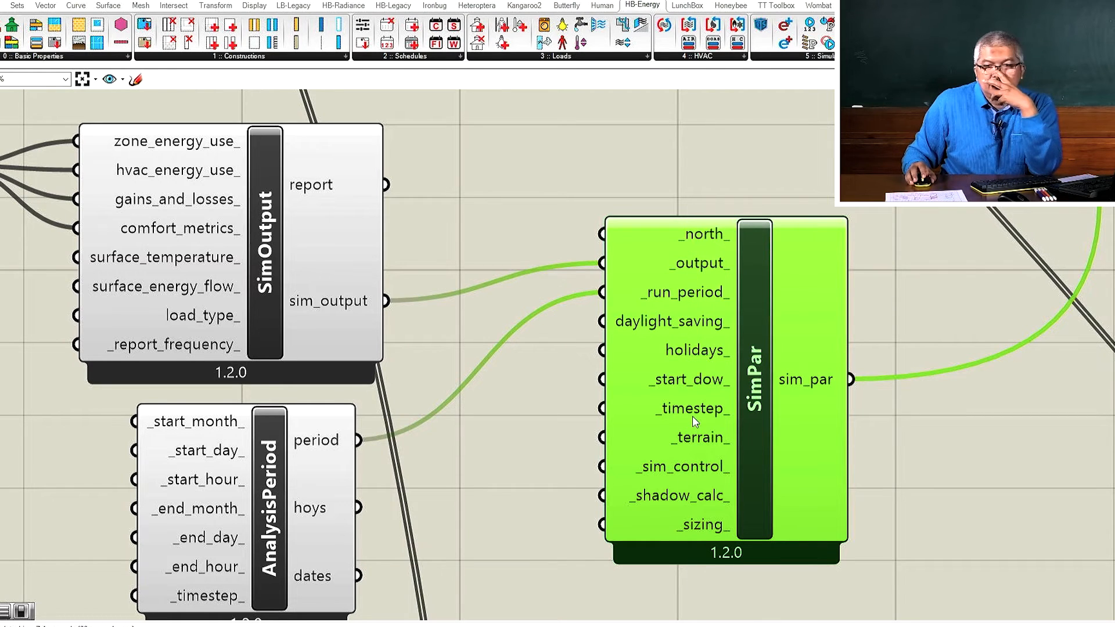
mouse_move(693, 417)
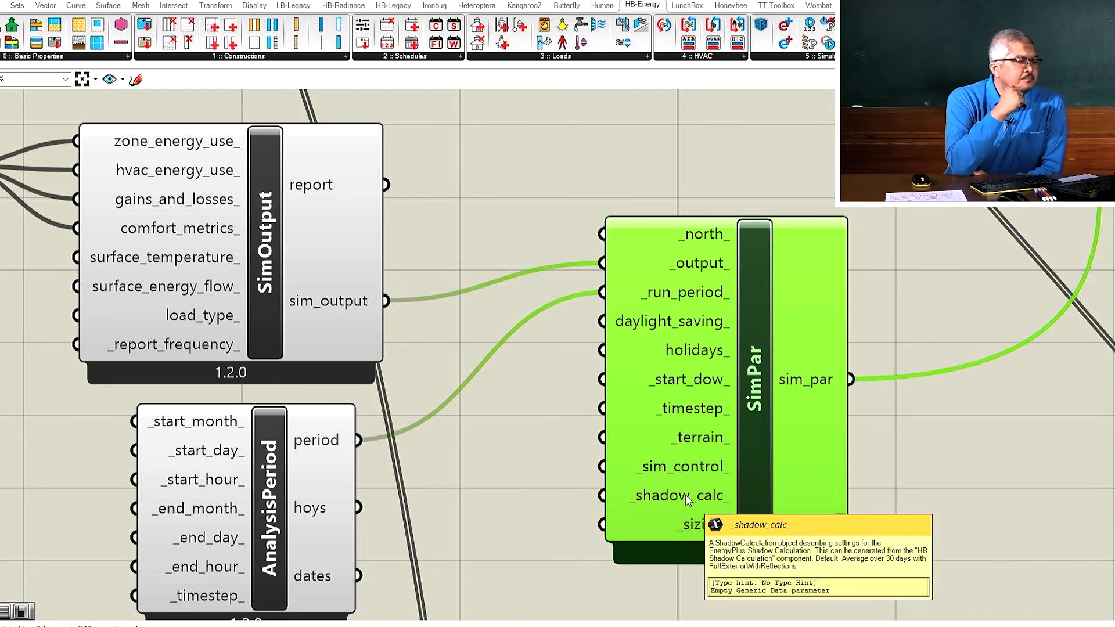
Review the Model and ModelToOSM inputs and the AllAirHVAC, HeatCoolHVAC and DOASHVAC components with their system type and vintage settings.
scroll(687, 499, "down", 8)
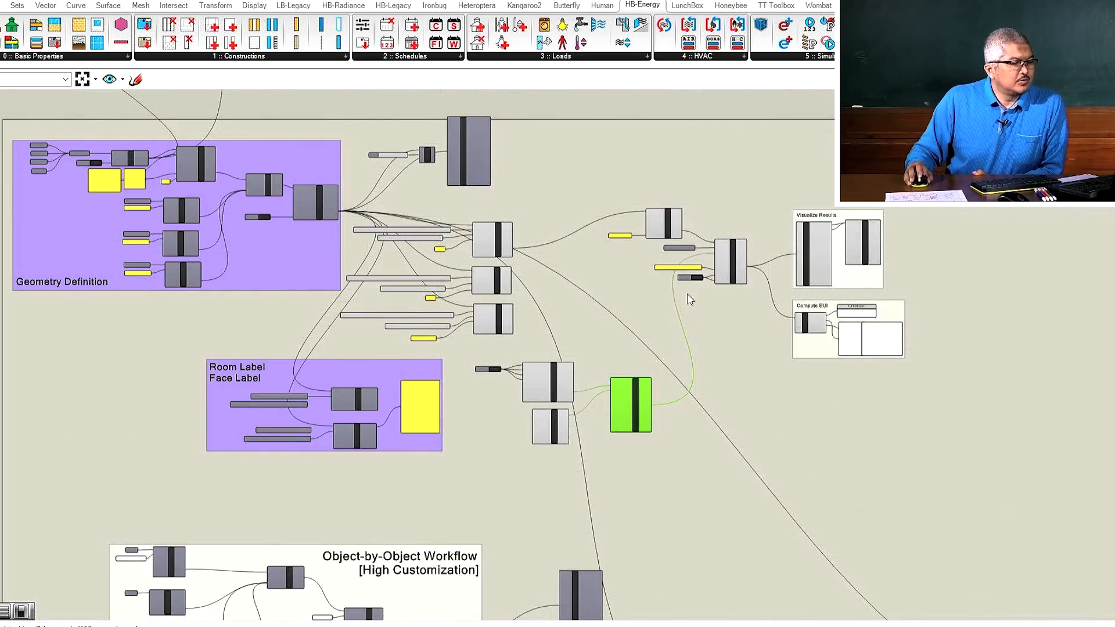
scroll(685, 221, "up", 6)
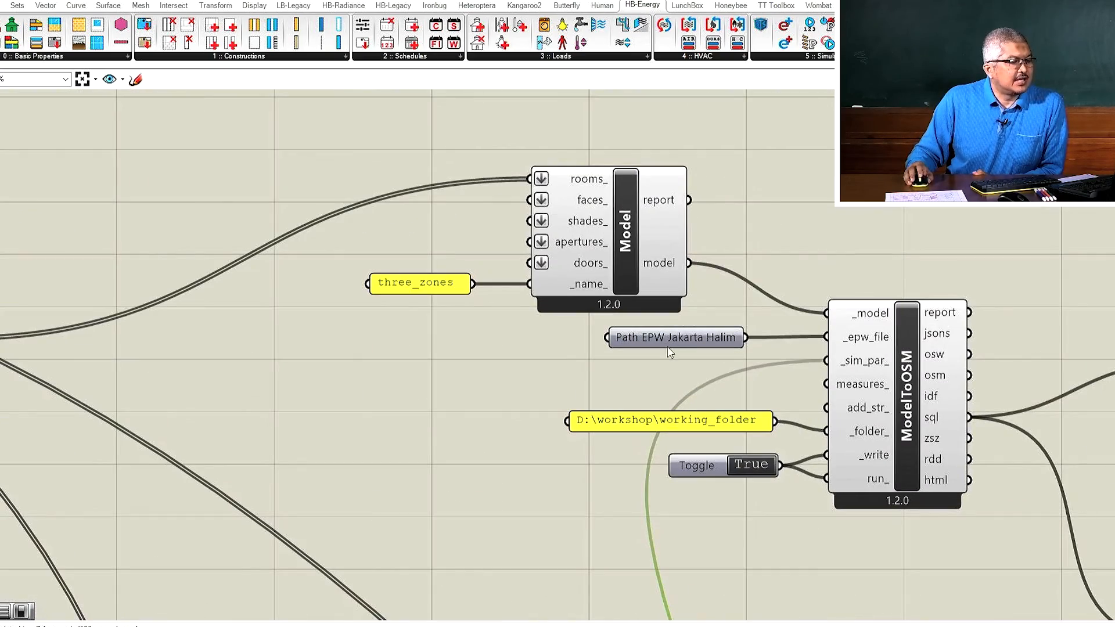
scroll(566, 360, "down", 6)
scroll(424, 334, "up", 3)
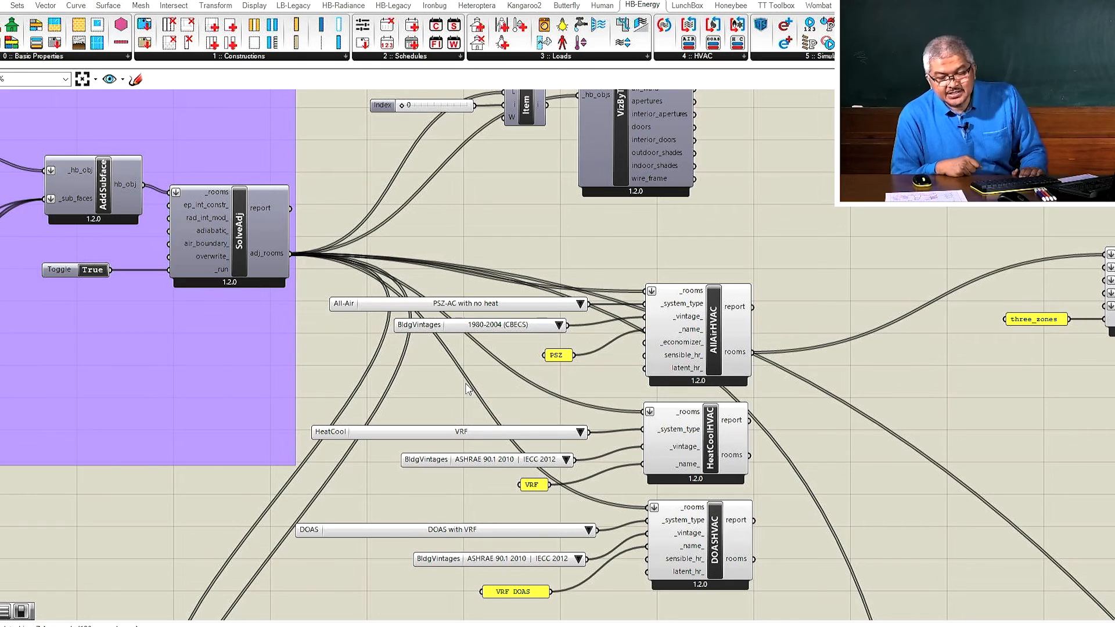
scroll(398, 347, "down", 3)
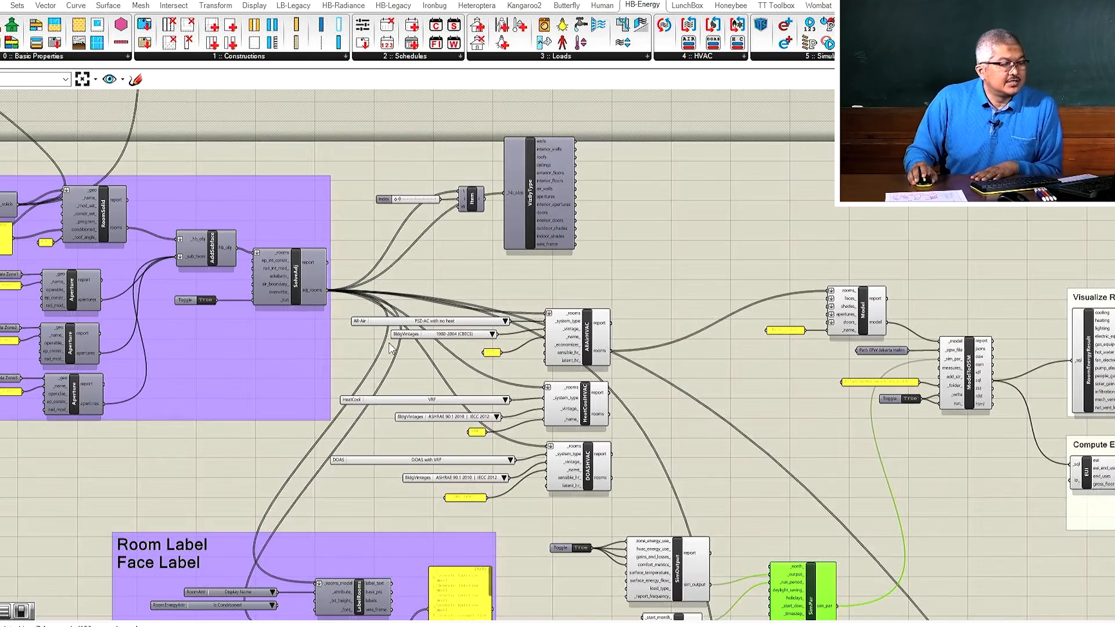
Set the Boolean toggle driving ModelToOSM's _write and run_ inputs to False.
scroll(437, 325, "down", 1)
scroll(995, 393, "up", 4)
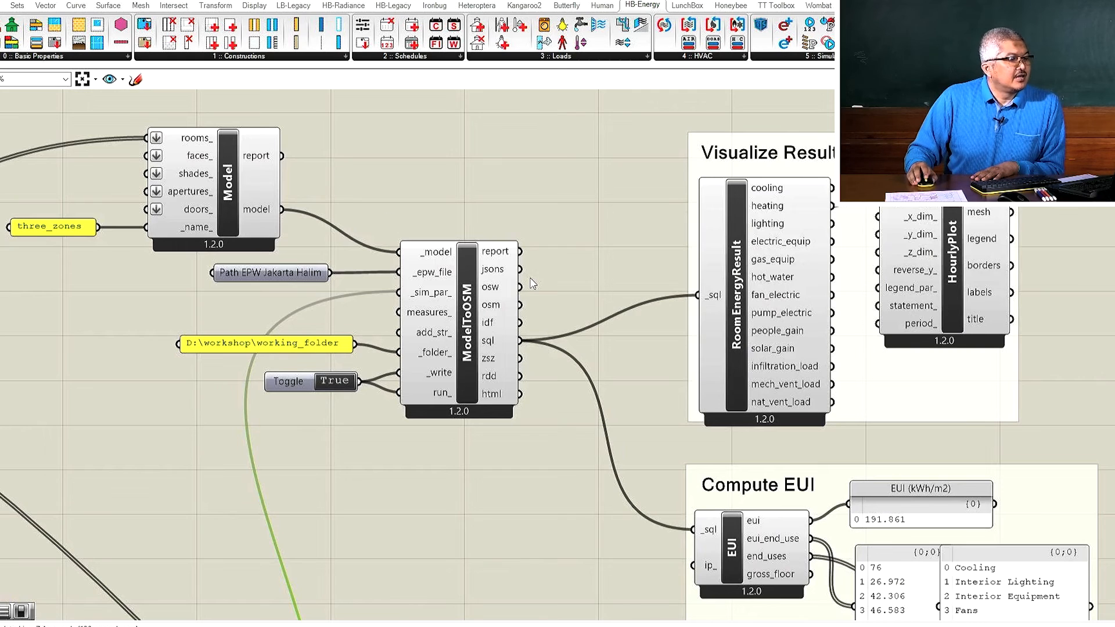
scroll(535, 287, "down", 1)
double_click(400, 356)
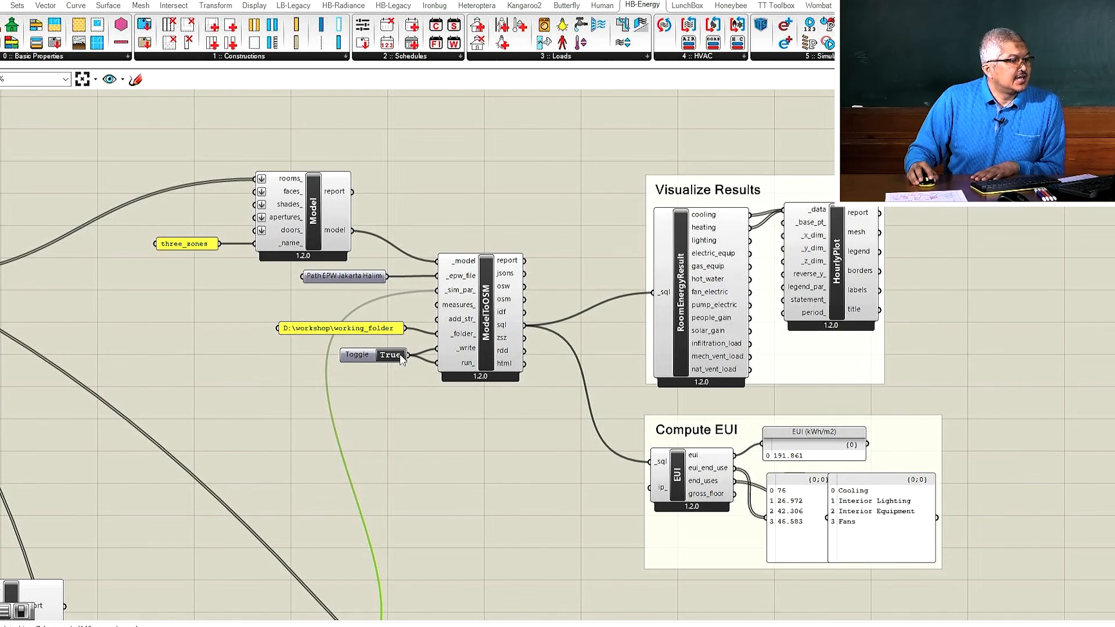
scroll(650, 327, "down", 1)
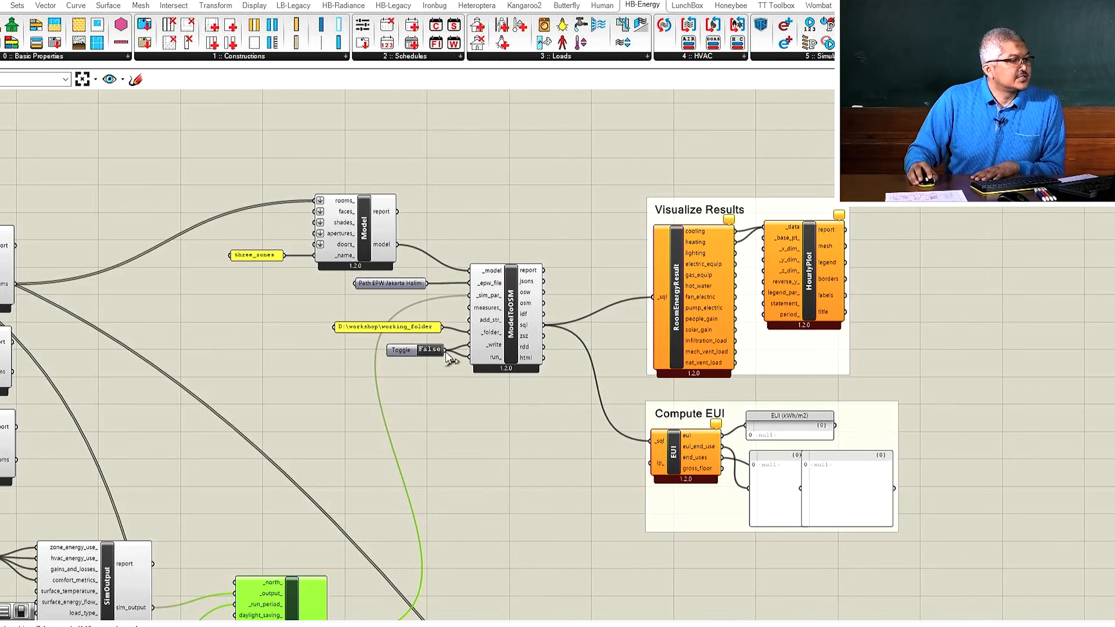